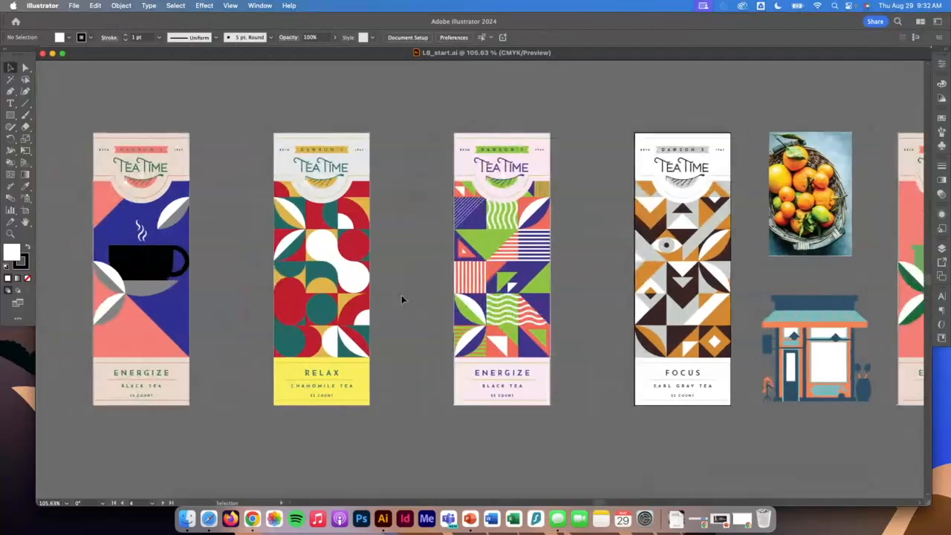
# - Review the CMYK and RGB explanation under Exploring color modes in the Chrome book page, and return to the label artwork in Illustrator
pyautogui.hscroll(-1, 401, 297)
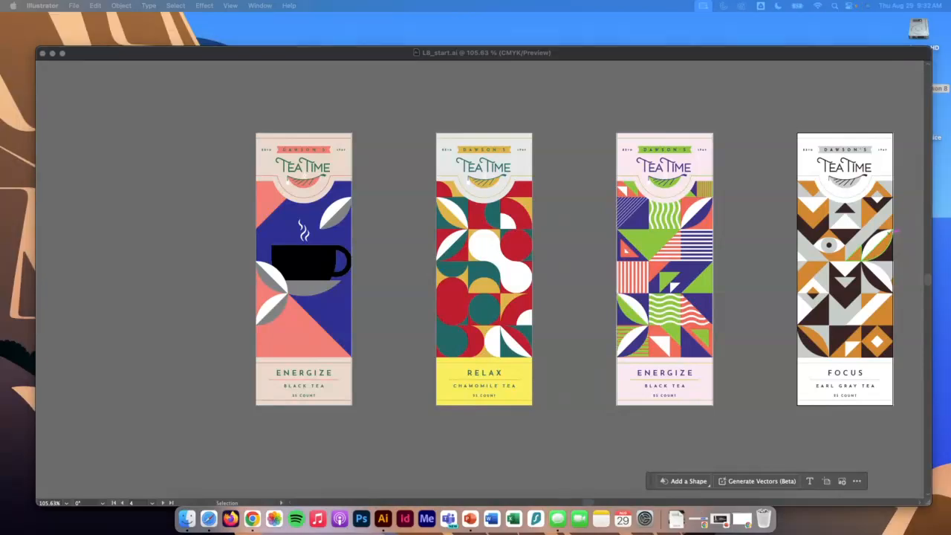
pyautogui.moveTo(950, 54); pyautogui.dragTo(591, 20)
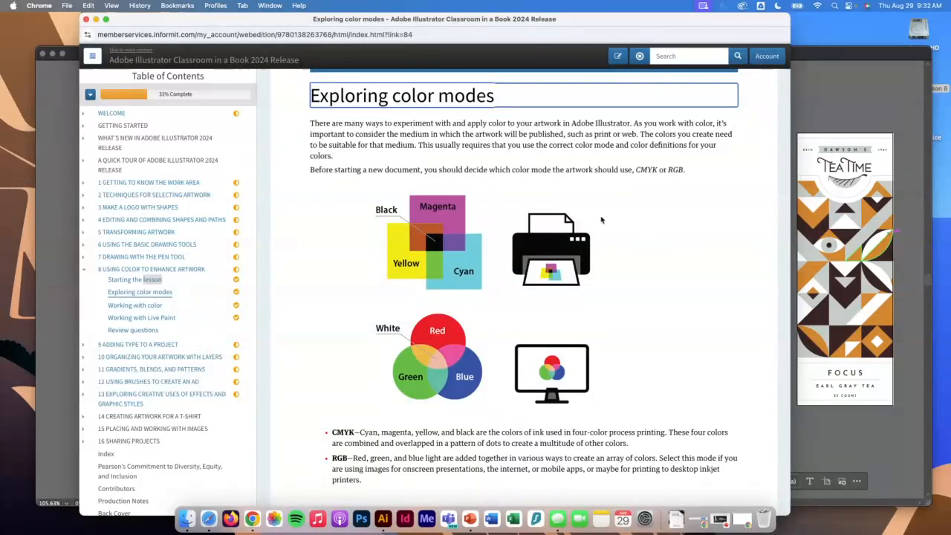
pyautogui.scroll(-2, 601, 218)
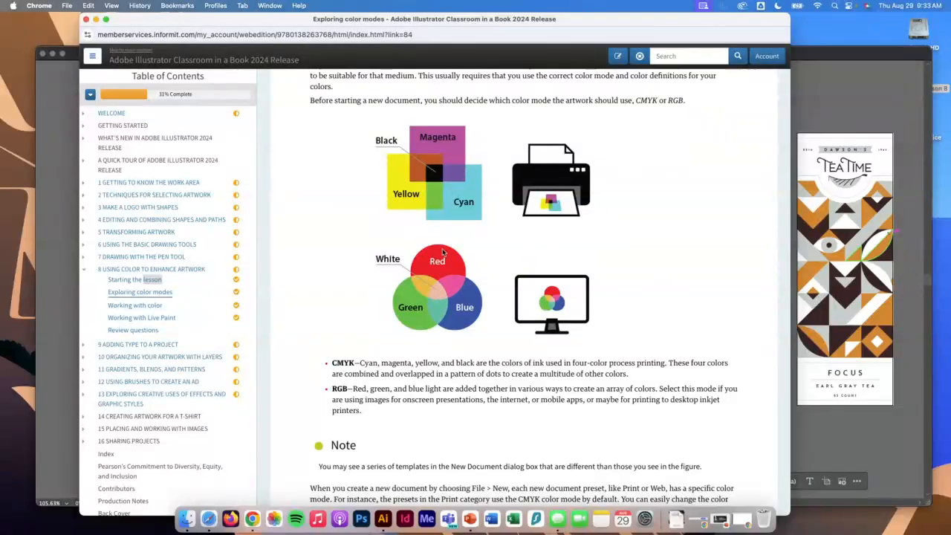
pyautogui.moveTo(159, 21); pyautogui.dragTo(704, 162)
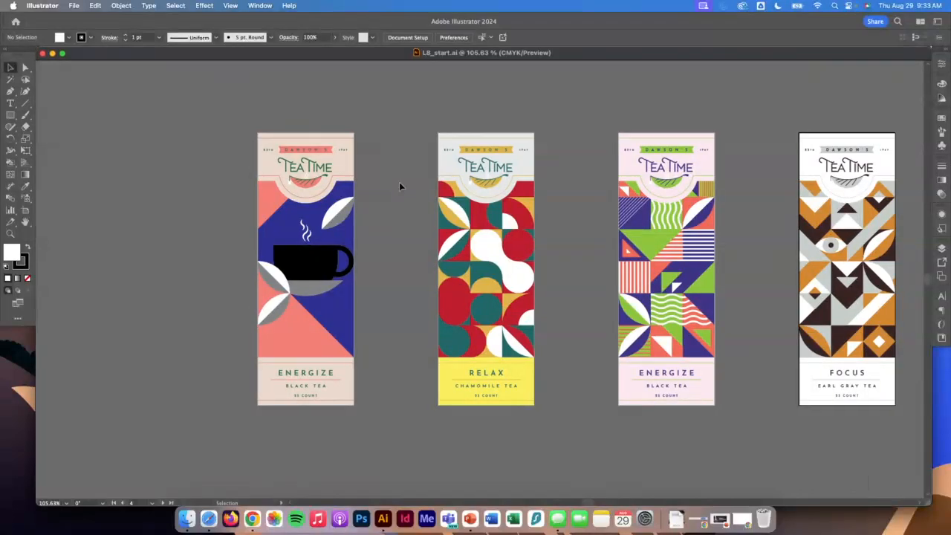
pyautogui.hscroll(-2, 399, 182)
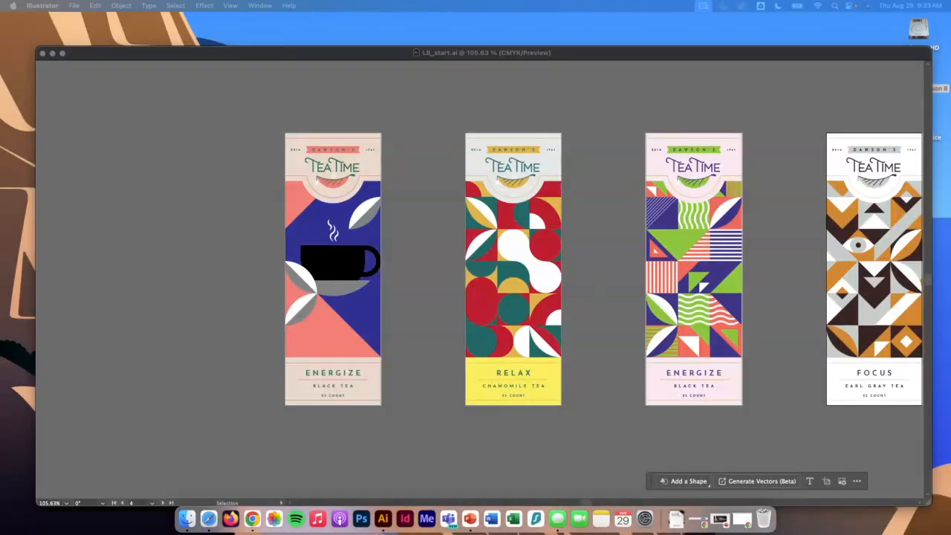
pyautogui.click(599, 246)
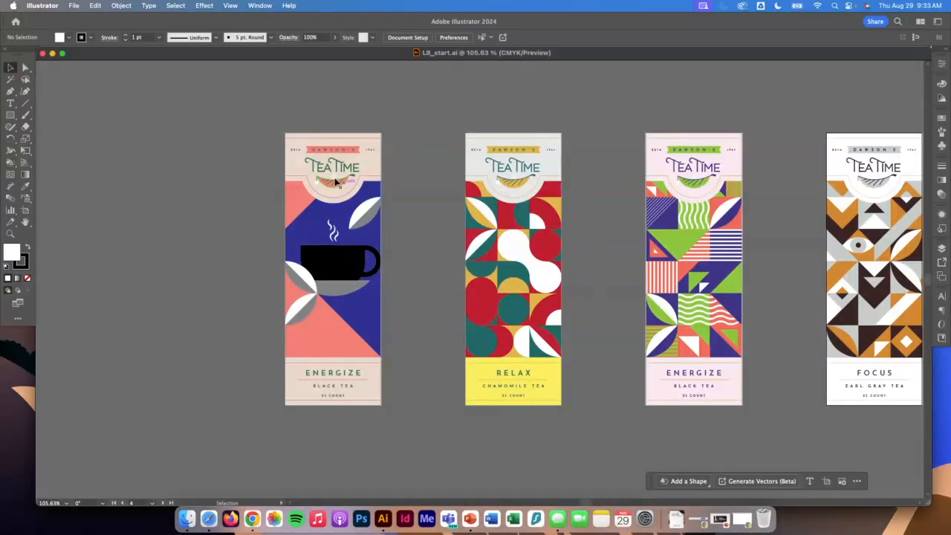
pyautogui.click(67, 39)
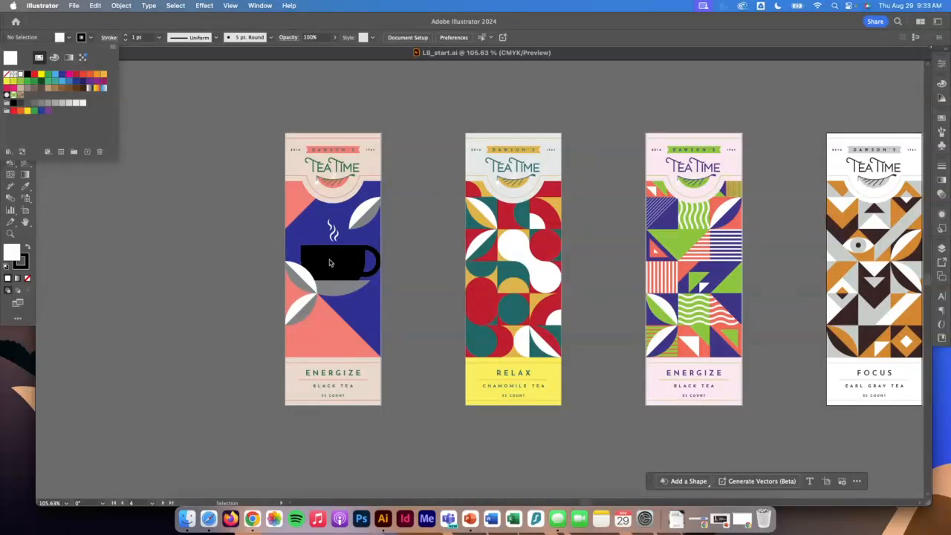
pyautogui.click(337, 263)
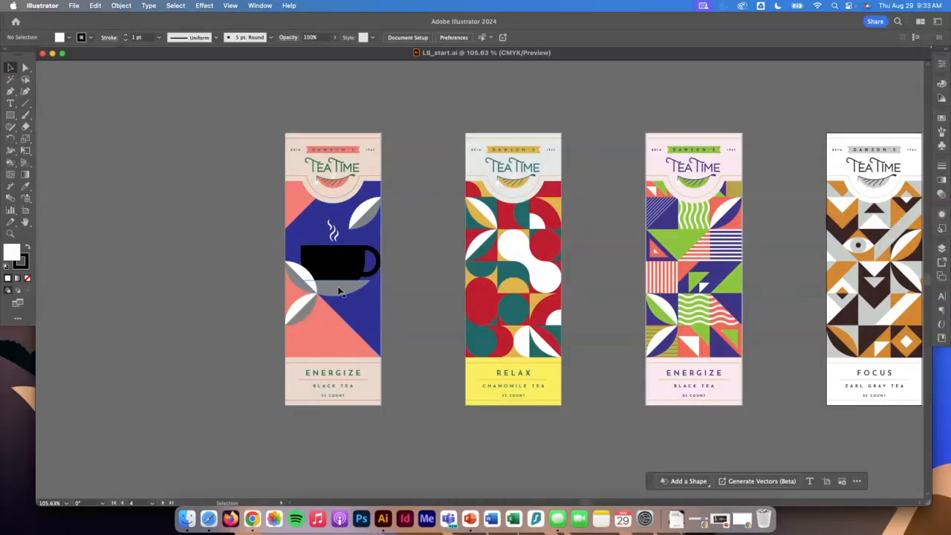
# - Fill the grey saucer and the grey halves of the two upper leaves on the first Energize label with the dark green swatch
pyautogui.click(340, 292)
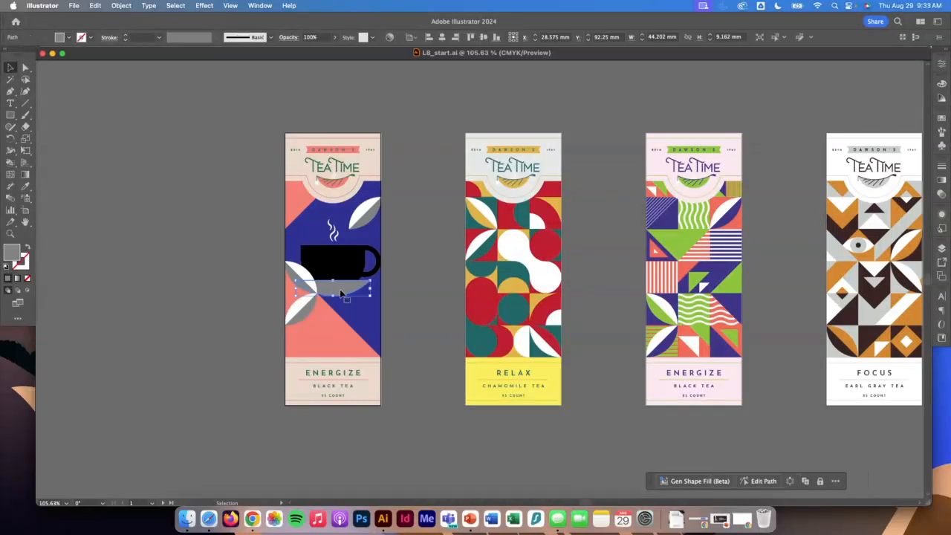
pyautogui.press('a')
pyautogui.keyDown('shift'); pyautogui.click(339, 247); pyautogui.keyUp('shift')
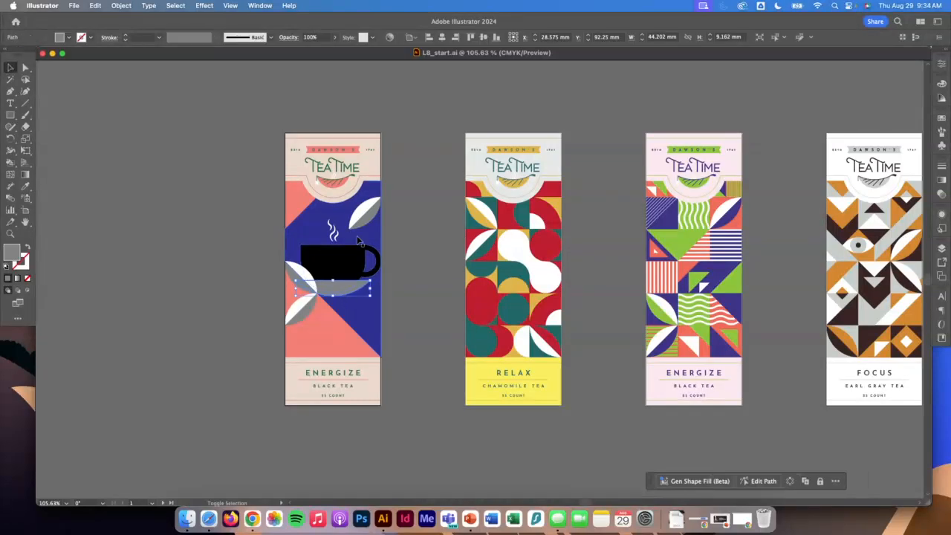
pyautogui.keyDown('shift'); pyautogui.click(302, 315); pyautogui.keyUp('shift')
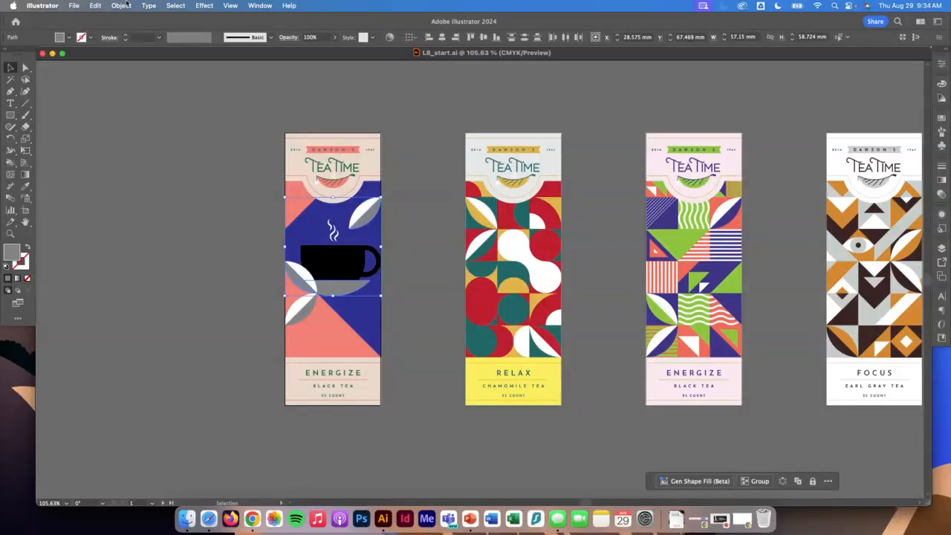
pyautogui.click(70, 39)
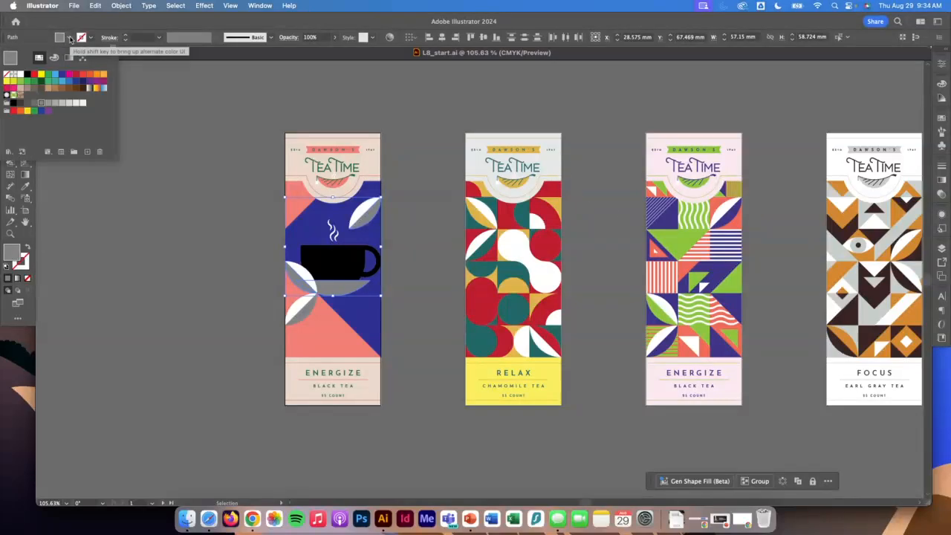
pyautogui.click(942, 118)
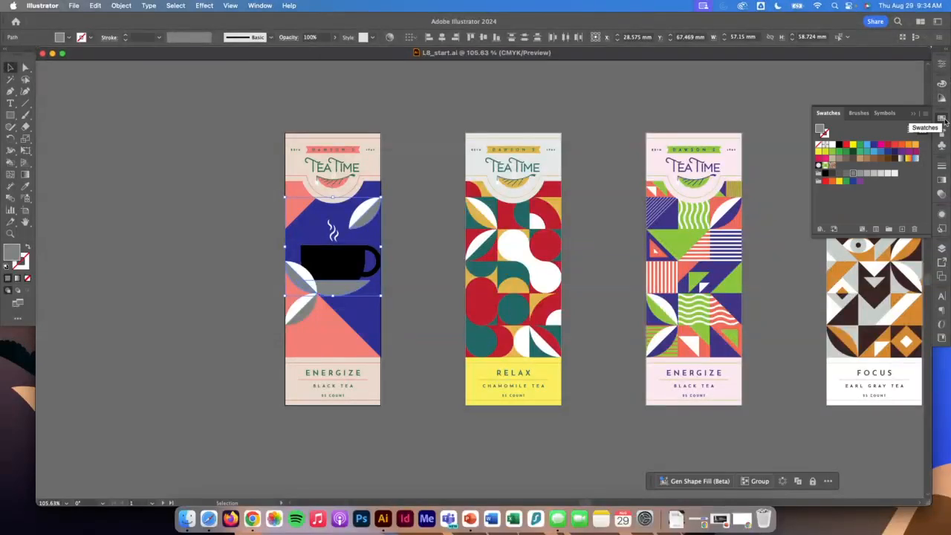
pyautogui.click(943, 119)
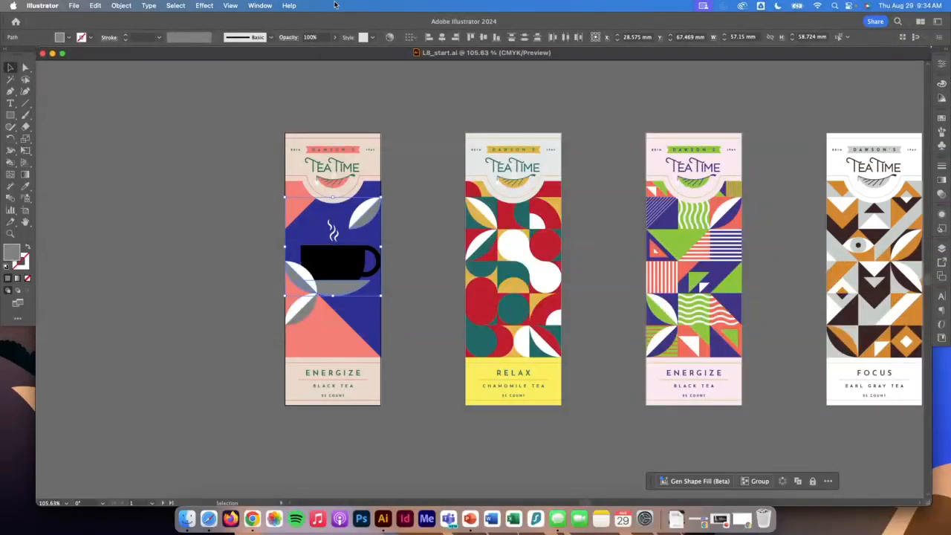
pyautogui.click(260, 5)
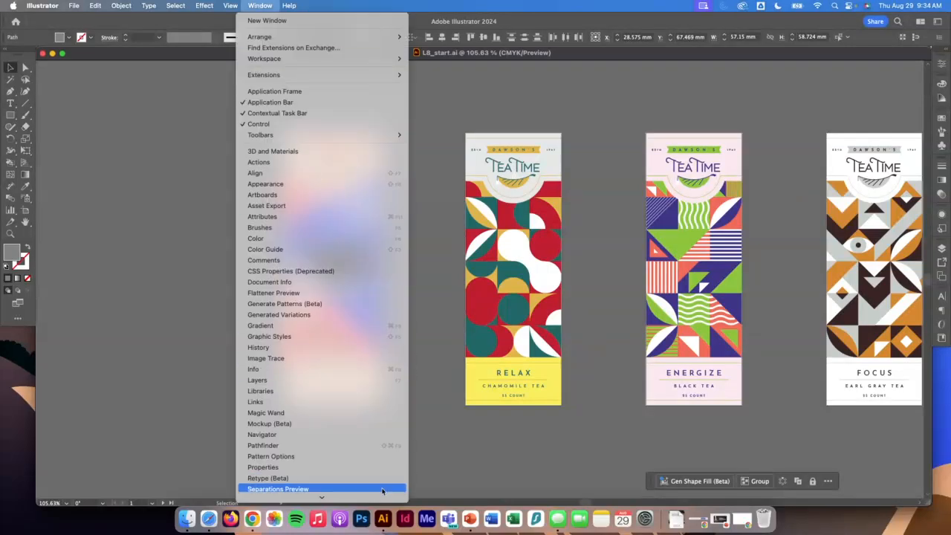
pyautogui.moveTo(359, 527)
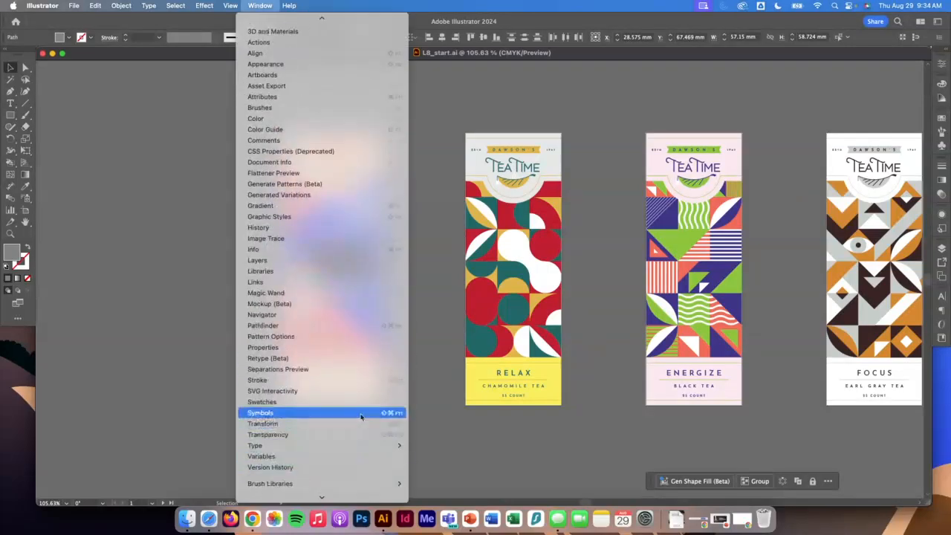
pyautogui.click(361, 407)
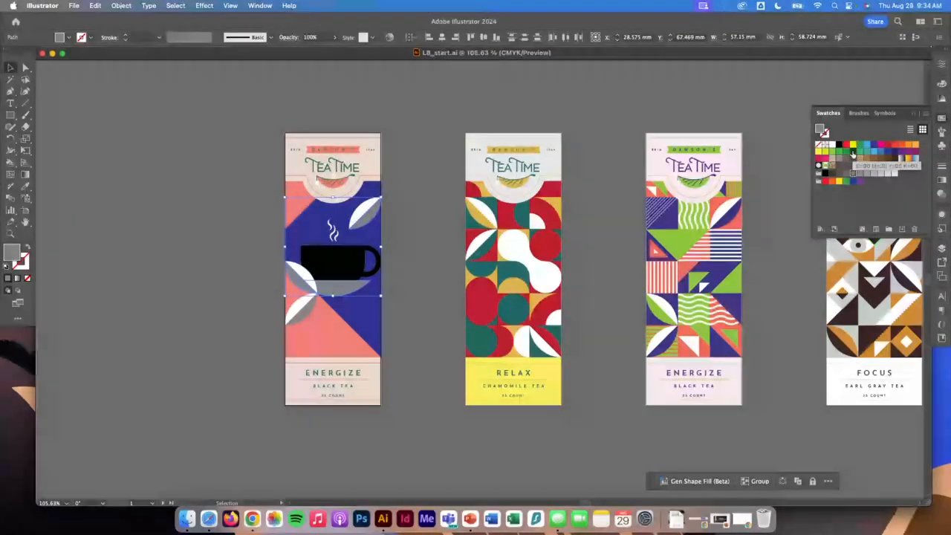
pyautogui.click(853, 151)
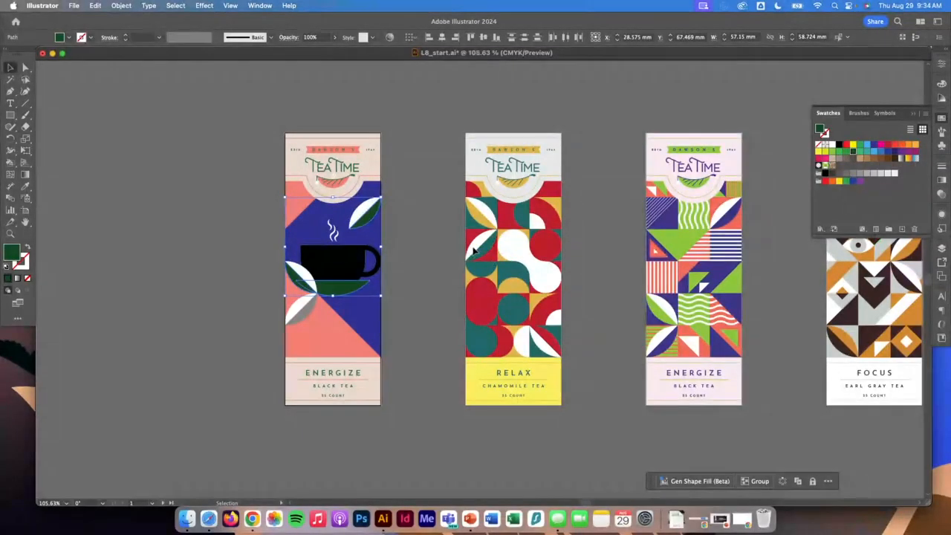
pyautogui.click(422, 230)
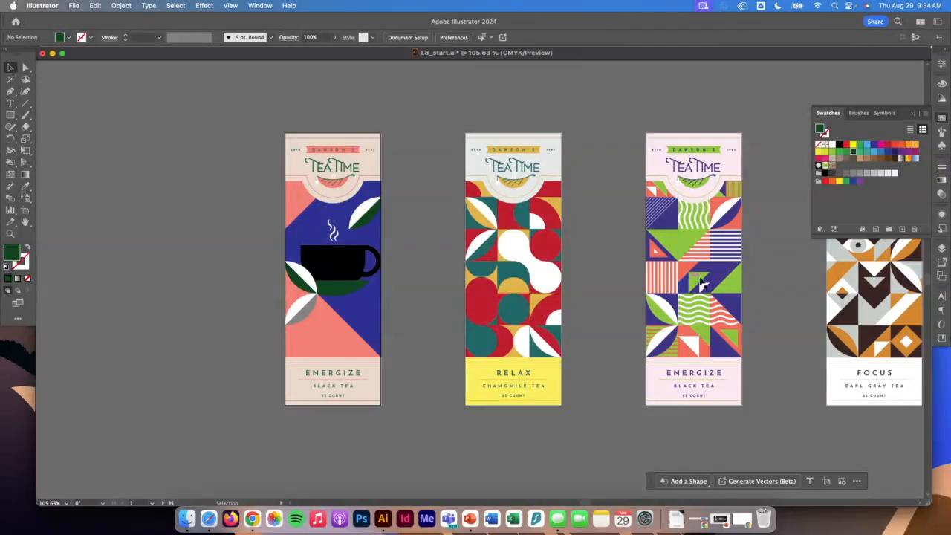
# - Start a new swatch from the black cup's fill, naming it light green and keeping the CMYK color mode
pyautogui.click(338, 294)
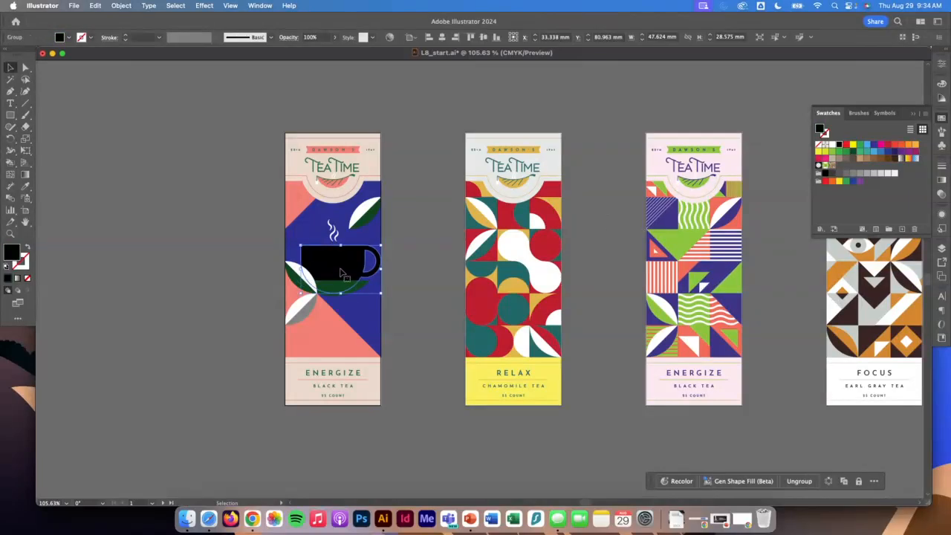
pyautogui.hscroll(-1, 345, 273)
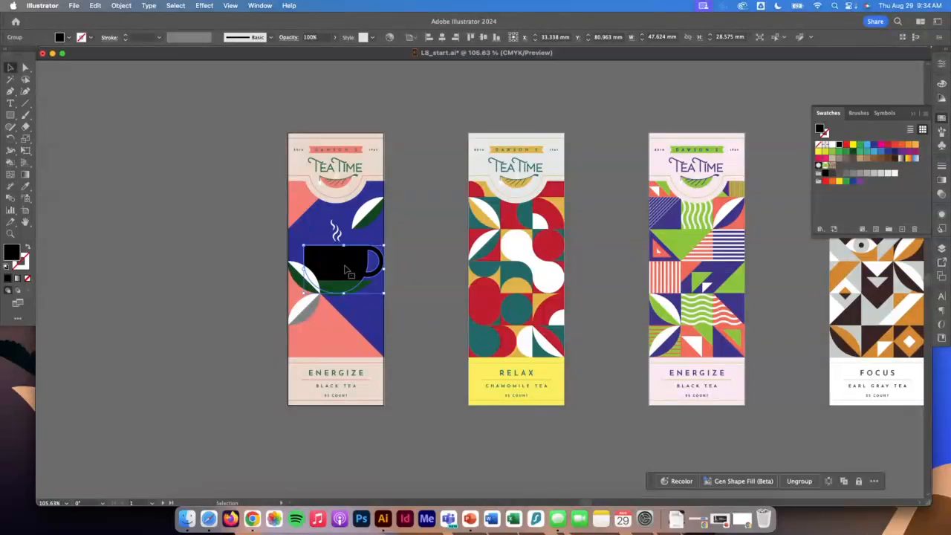
pyautogui.click(925, 113)
pyautogui.click(945, 152)
pyautogui.click(902, 231)
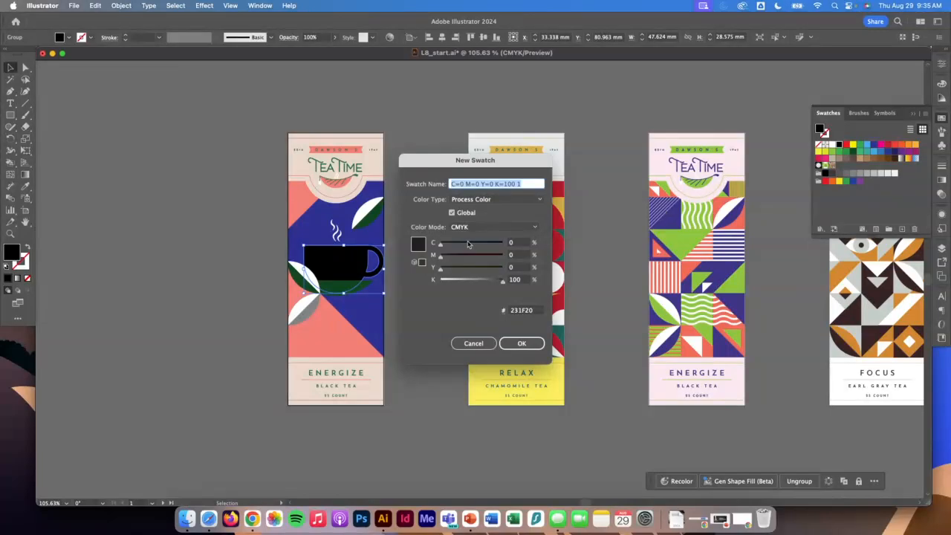
pyautogui.write('l')
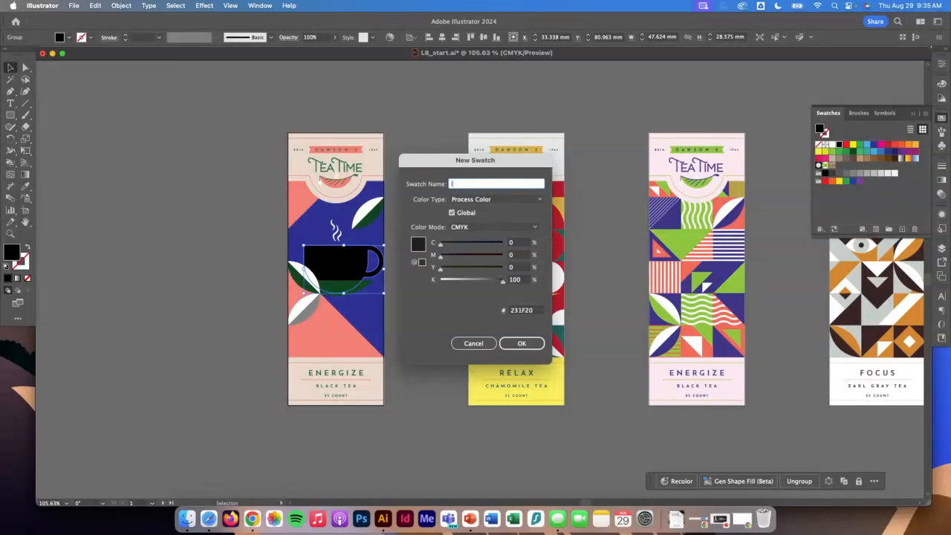
pyautogui.write('ight breen')
pyautogui.moveTo(441, 244); pyautogui.dragTo(479, 244)
pyautogui.moveTo(441, 256); pyautogui.dragTo(422, 248)
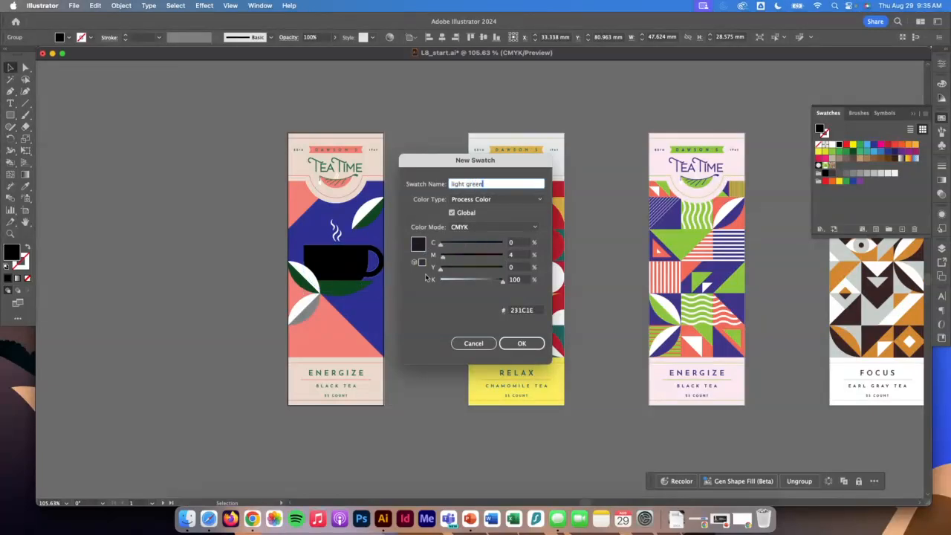
pyautogui.click(492, 226)
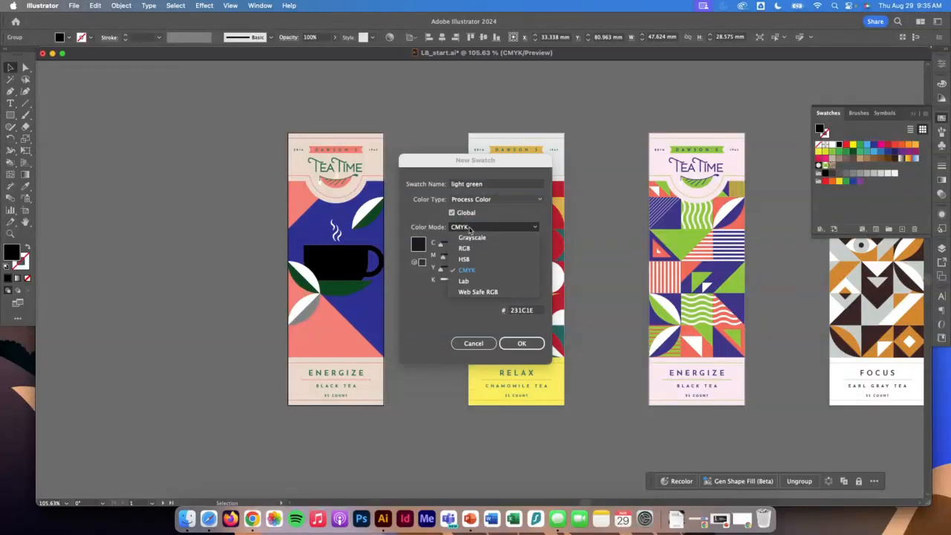
pyautogui.click(475, 271)
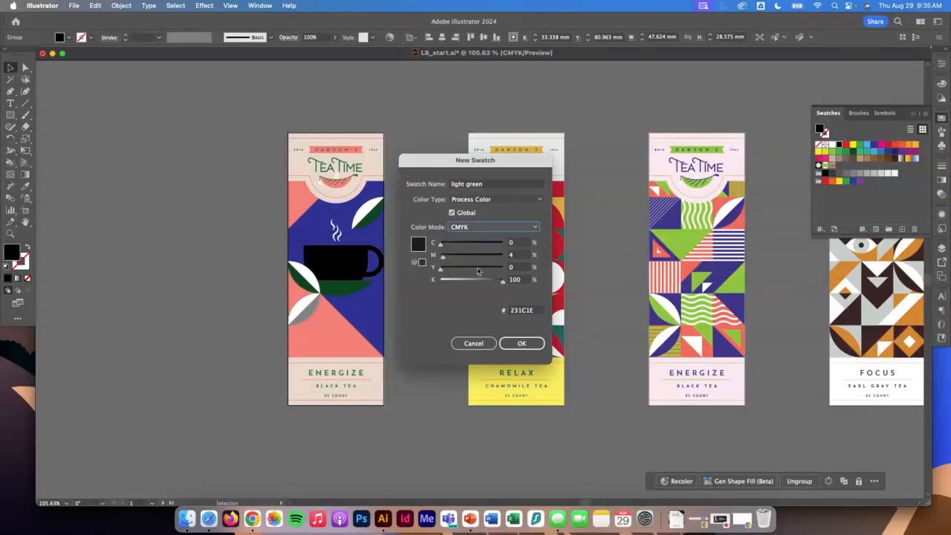
# - Define the light green swatch as C 22, M 11, Y 78, K 7 and save it, coloring the cup
pyautogui.click(525, 243)
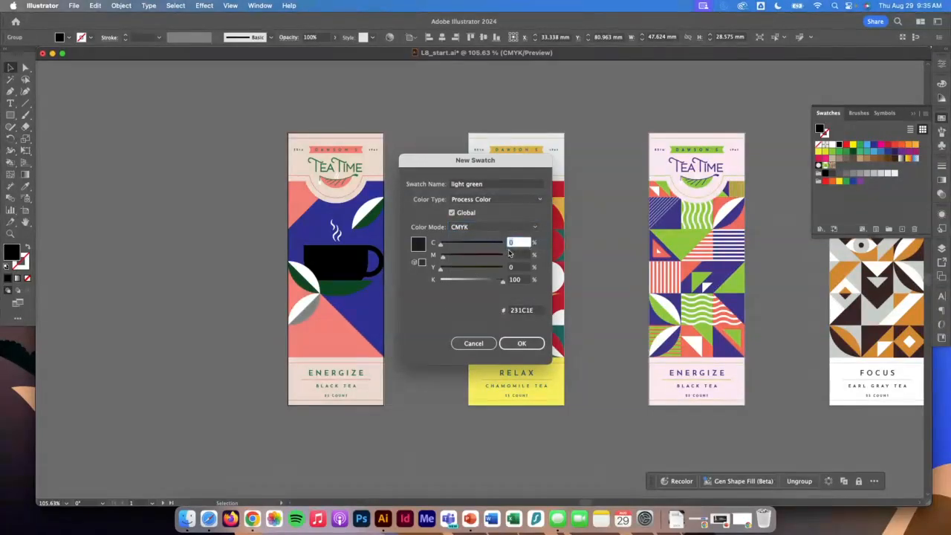
pyautogui.write('21')
pyautogui.press('Tab')
pyautogui.write('11')
pyautogui.press('Tab')
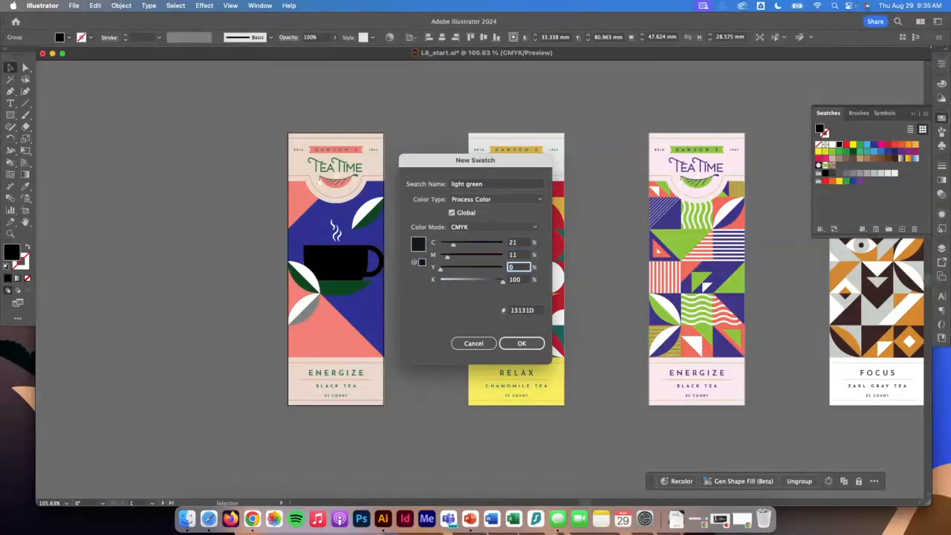
pyautogui.write('78')
pyautogui.press('Tab')
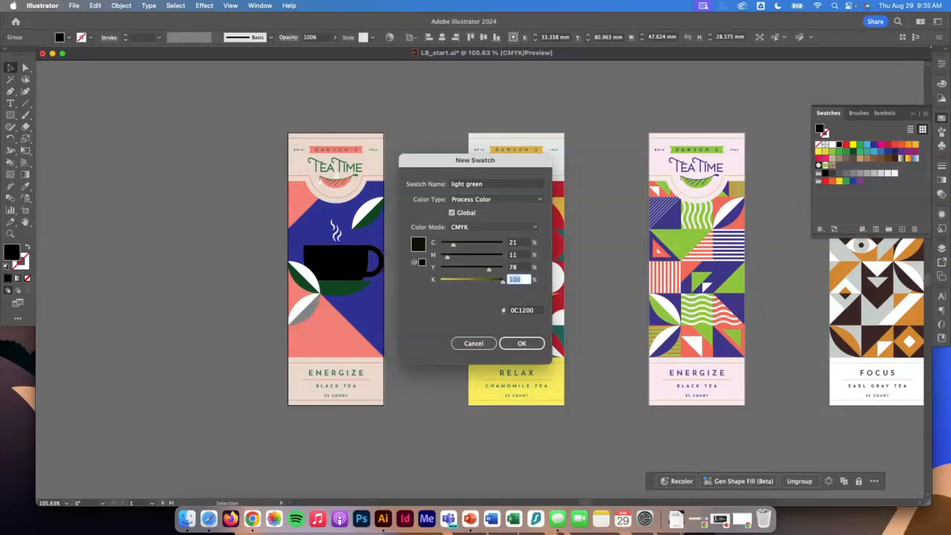
pyautogui.write('7')
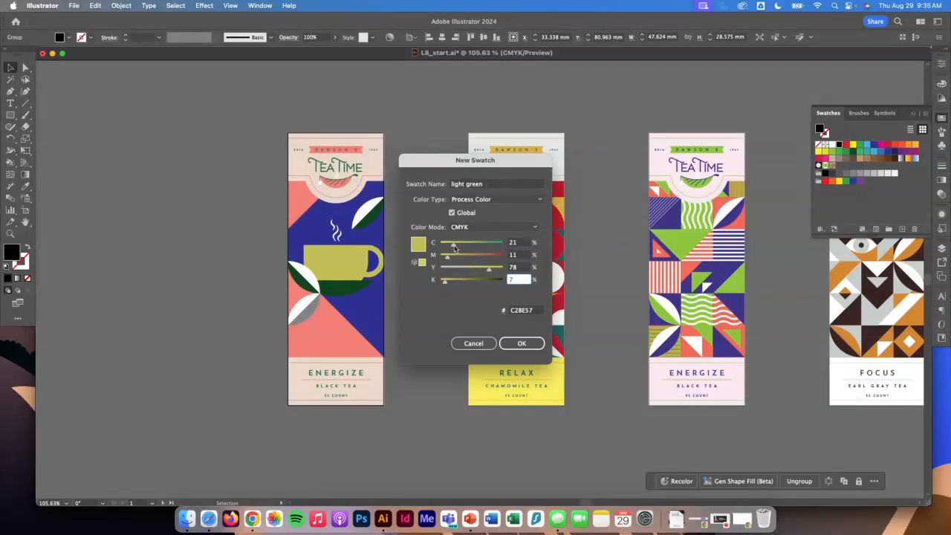
pyautogui.moveTo(454, 247); pyautogui.dragTo(456, 248)
pyautogui.click(521, 343)
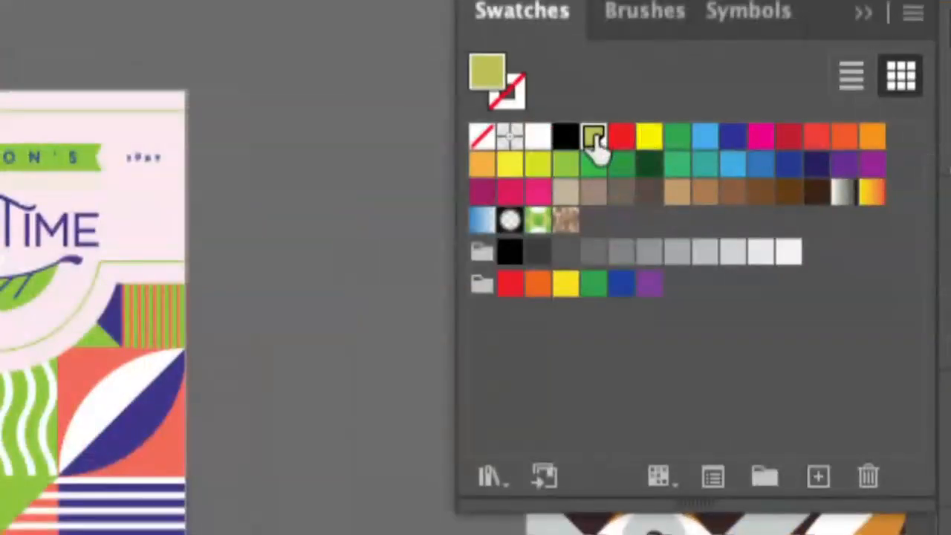
# - Move the light green swatch beside the pattern swatches and slightly raise its cyan amount
pyautogui.moveTo(592, 138); pyautogui.dragTo(580, 222)
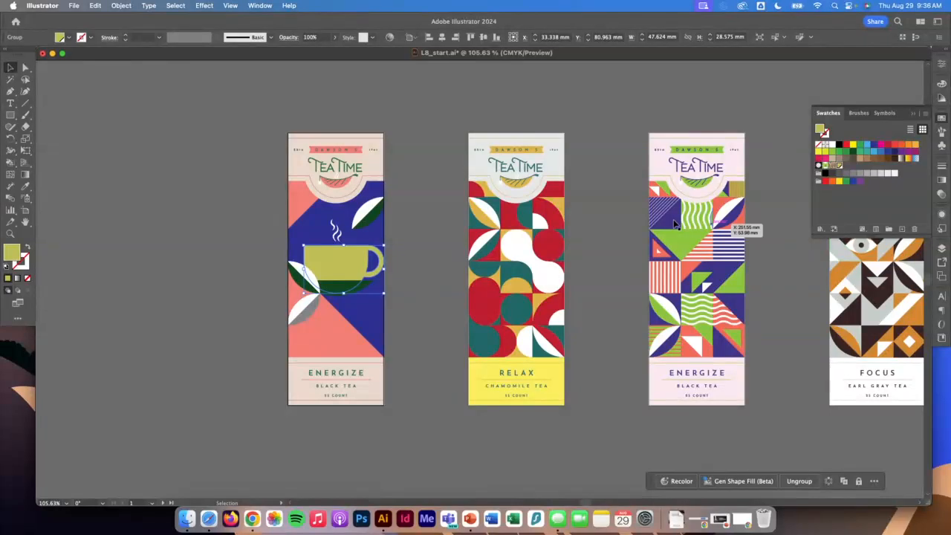
pyautogui.doubleClick(839, 166)
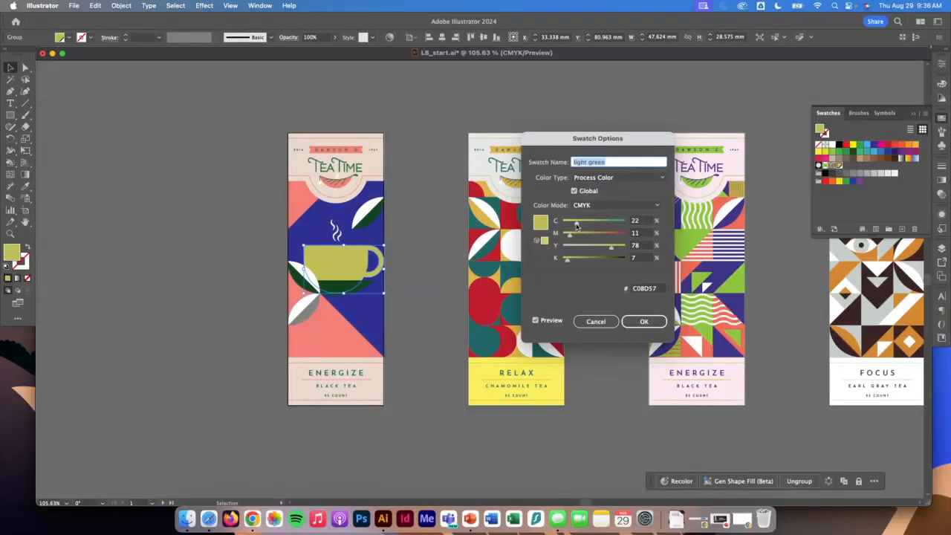
pyautogui.moveTo(576, 223); pyautogui.dragTo(579, 225)
pyautogui.click(643, 325)
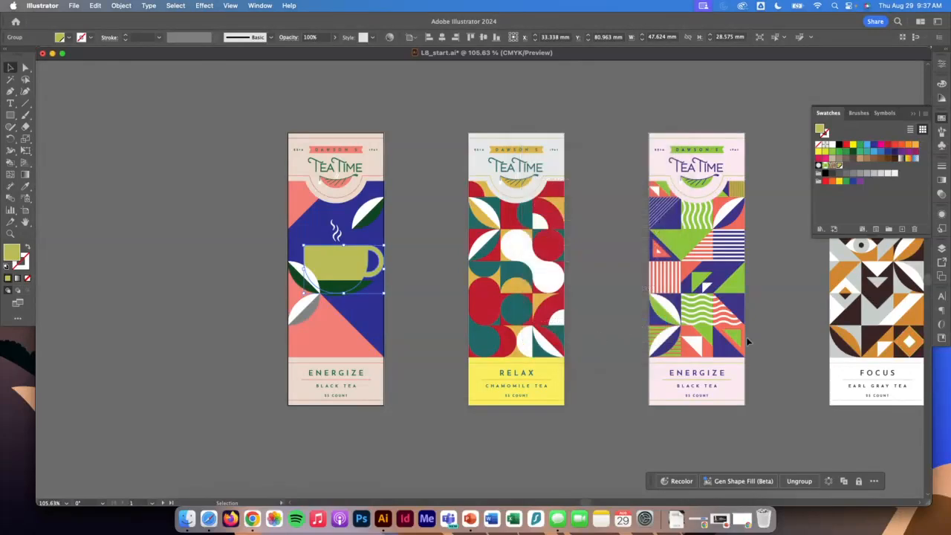
# - Fill the grey half of the lowest leaf on the first Energize label with the light green swatch
pyautogui.click(310, 311)
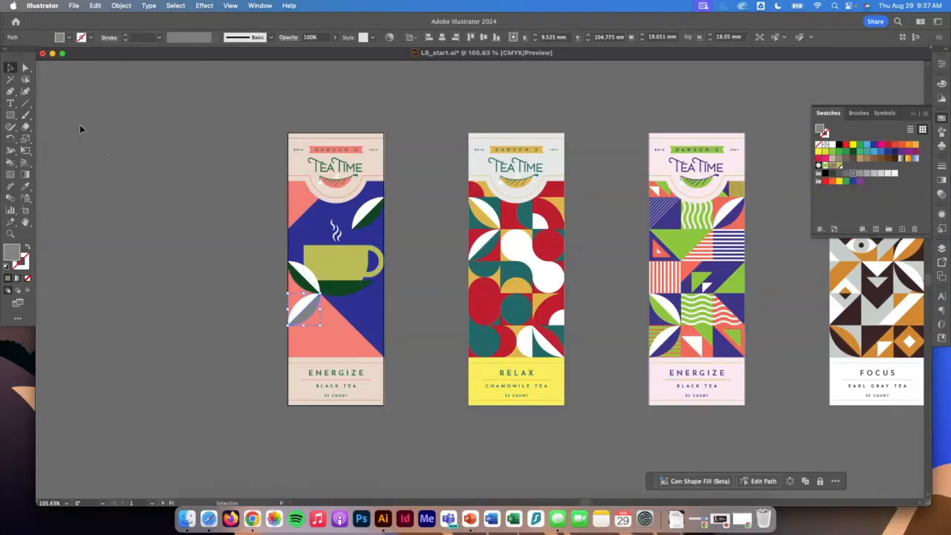
pyautogui.click(840, 166)
pyautogui.click(454, 362)
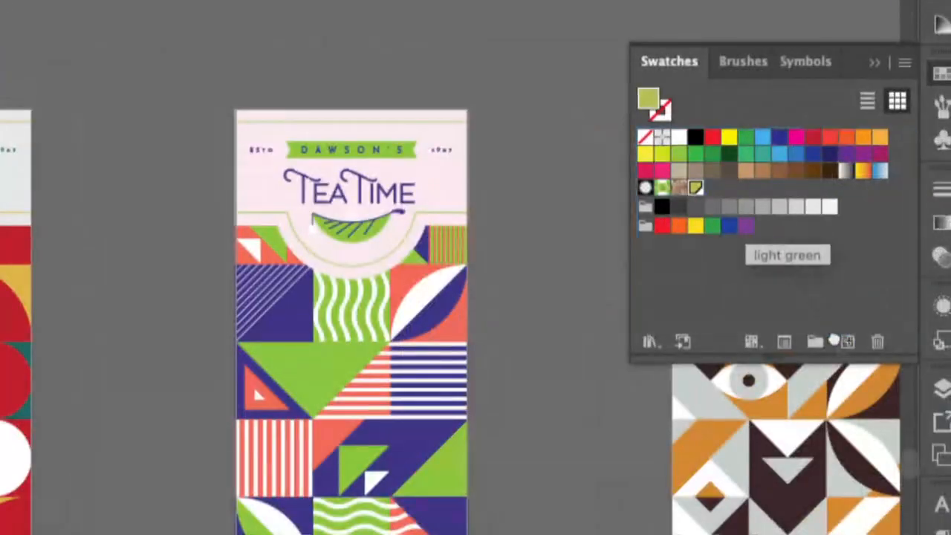
# - Duplicate the light green swatch as a global swatch named med green, setting C to 64 and K to 12
pyautogui.click(848, 343)
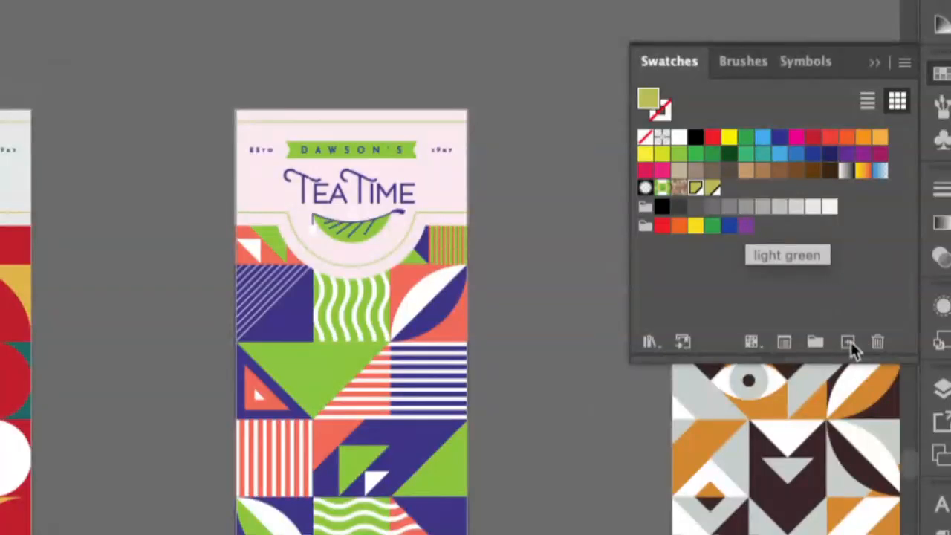
pyautogui.doubleClick(711, 188)
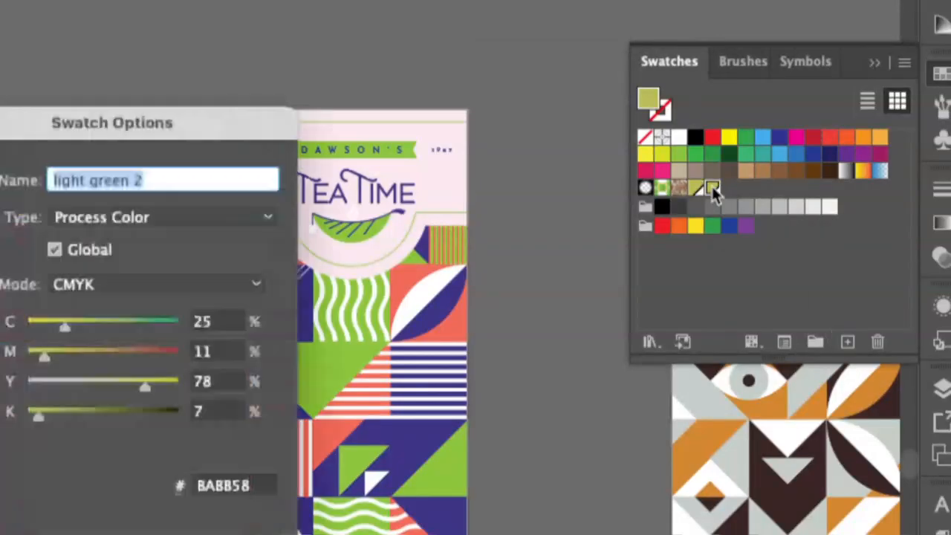
pyautogui.moveTo(275, 131); pyautogui.dragTo(643, 54)
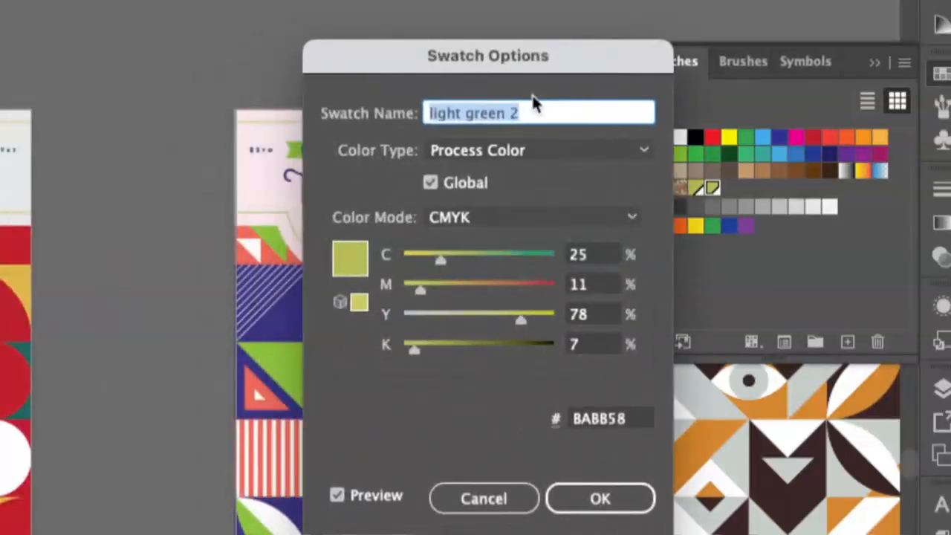
pyautogui.write('med green')
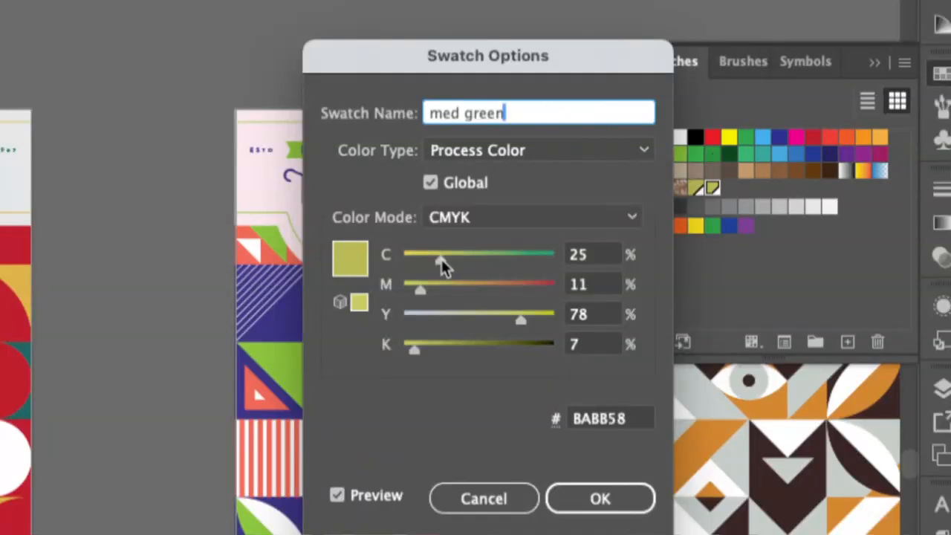
pyautogui.moveTo(439, 259); pyautogui.dragTo(496, 261)
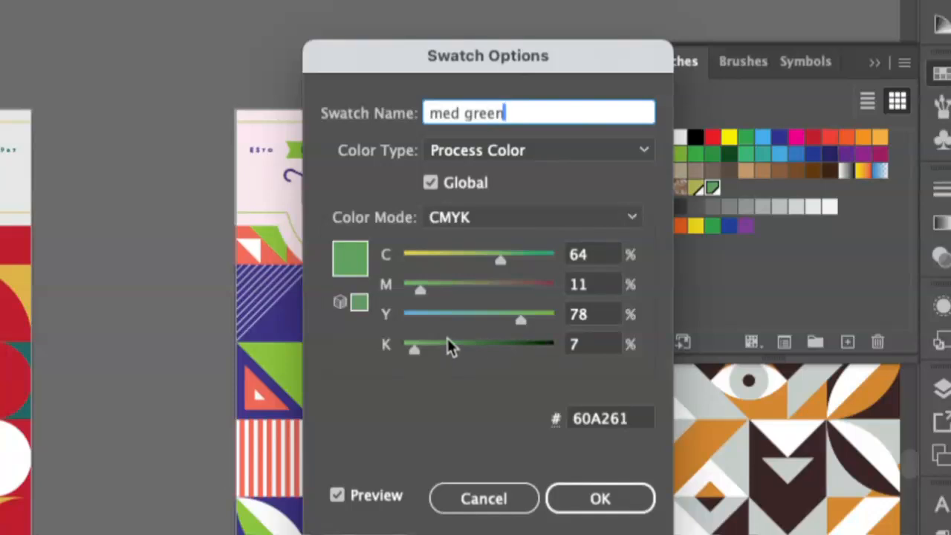
pyautogui.moveTo(413, 349); pyautogui.dragTo(421, 352)
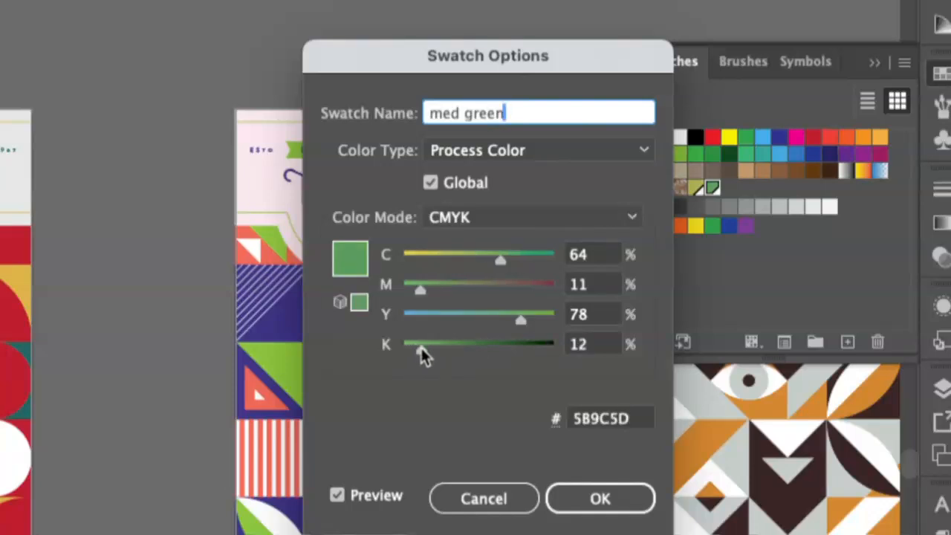
pyautogui.click(603, 497)
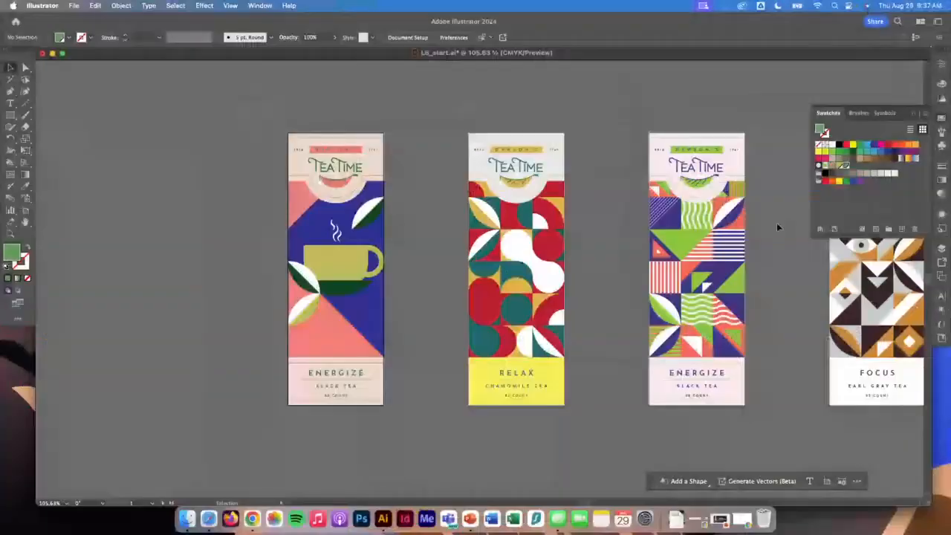
# - Fill the dark green halves of the two upper leaves on the first Energize label with the med green swatch
pyautogui.click(302, 280)
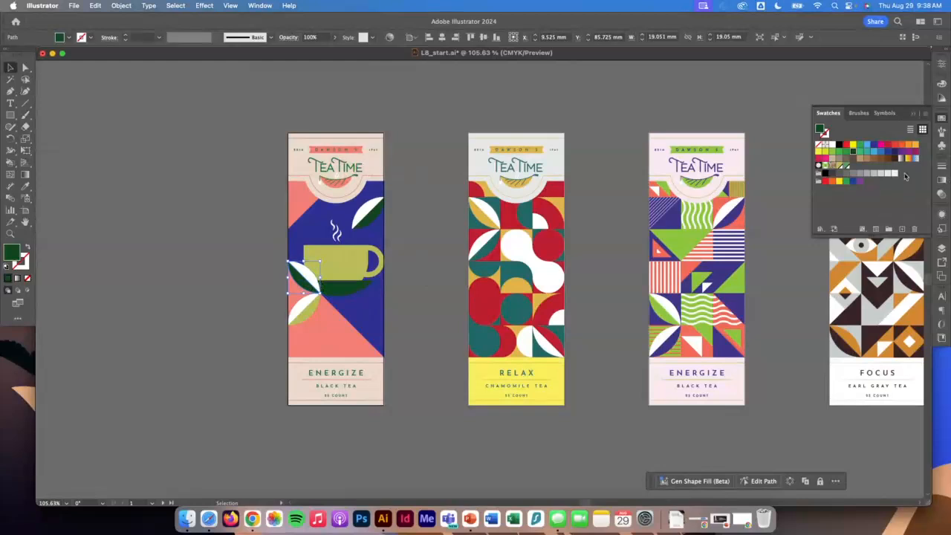
pyautogui.click(367, 214)
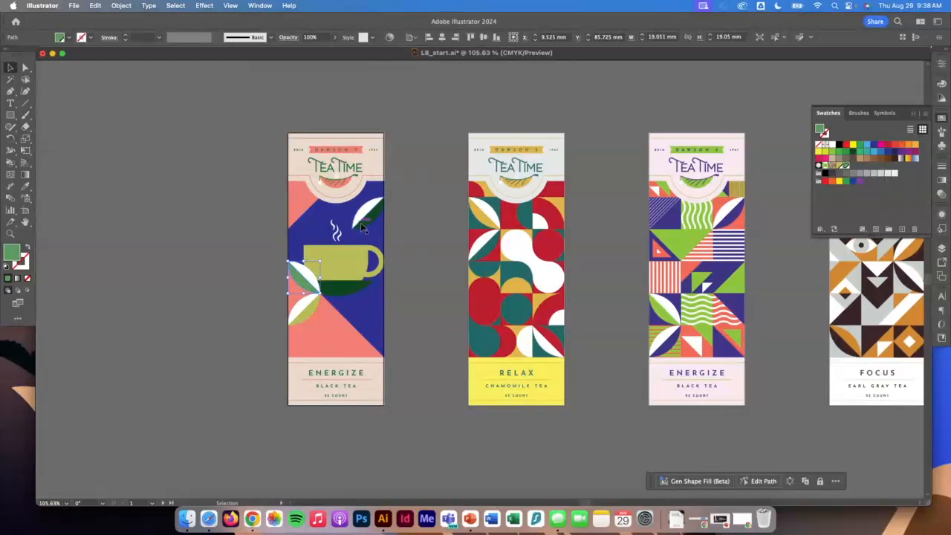
pyautogui.click(843, 165)
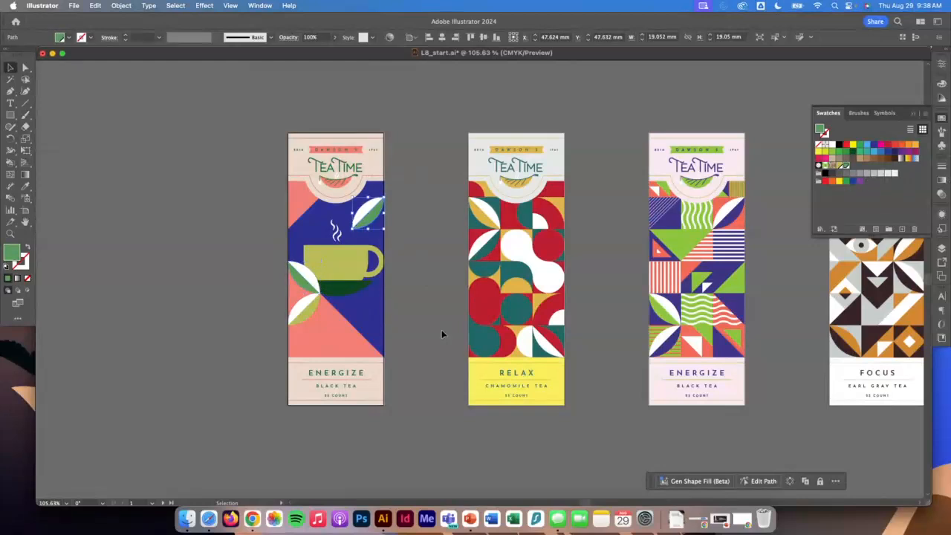
pyautogui.click(399, 313)
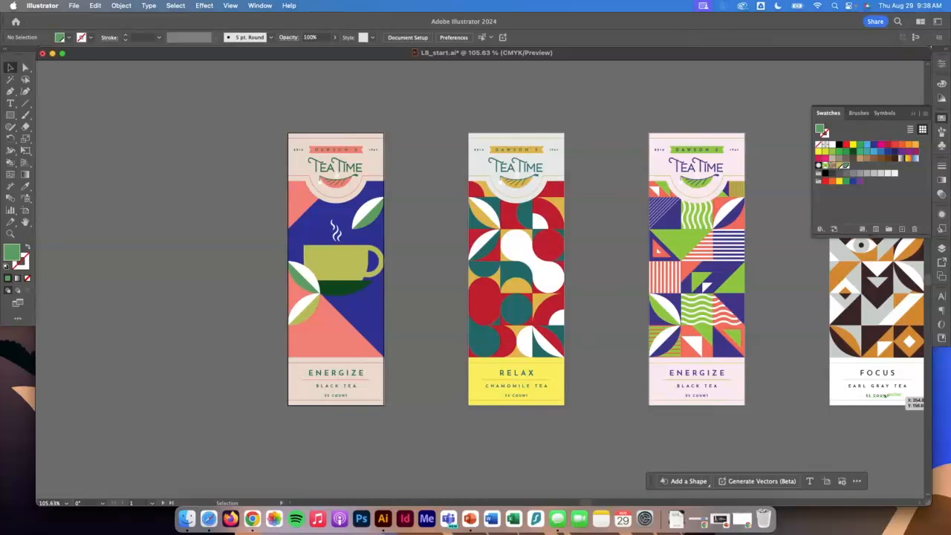
# - Change the saucer's dark green swatch to C 81, M 6, K 47 and check its saved swatch options
pyautogui.click(356, 286)
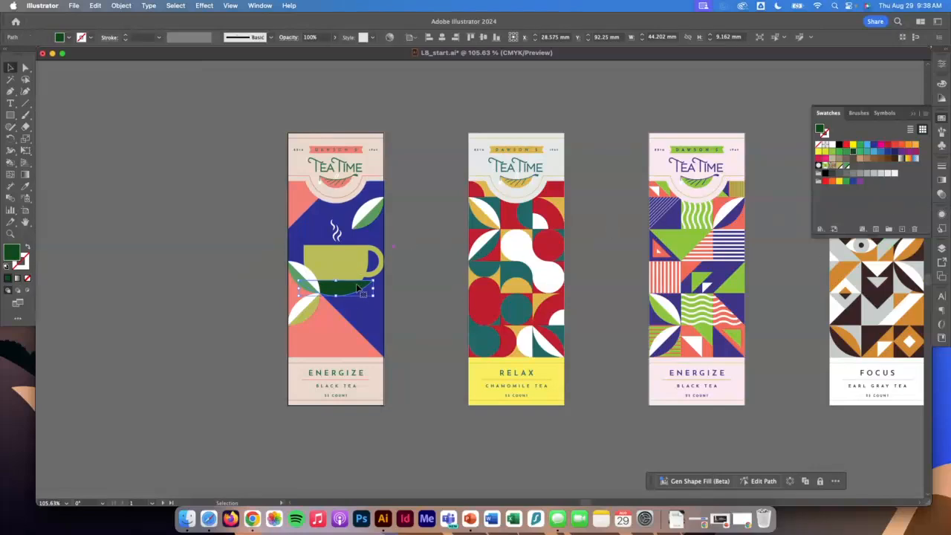
pyautogui.doubleClick(357, 286)
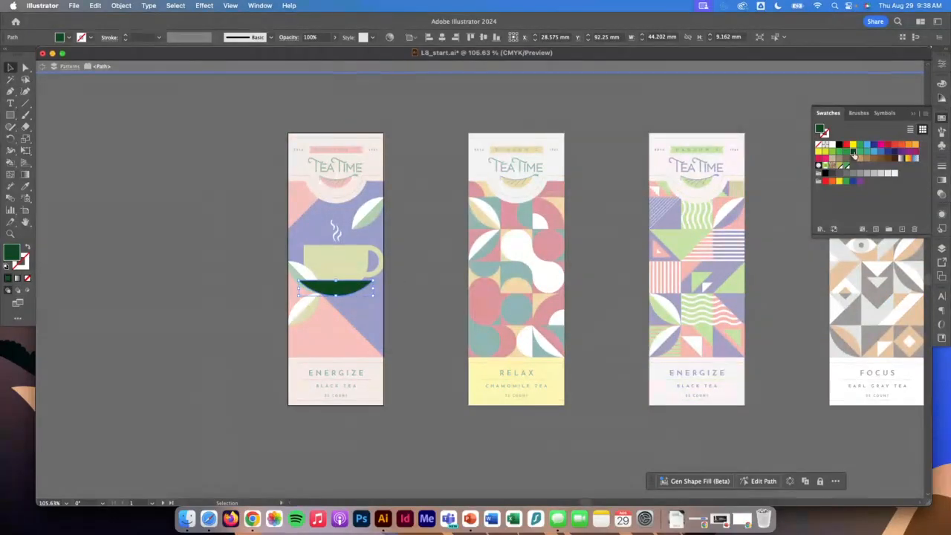
pyautogui.doubleClick(852, 151)
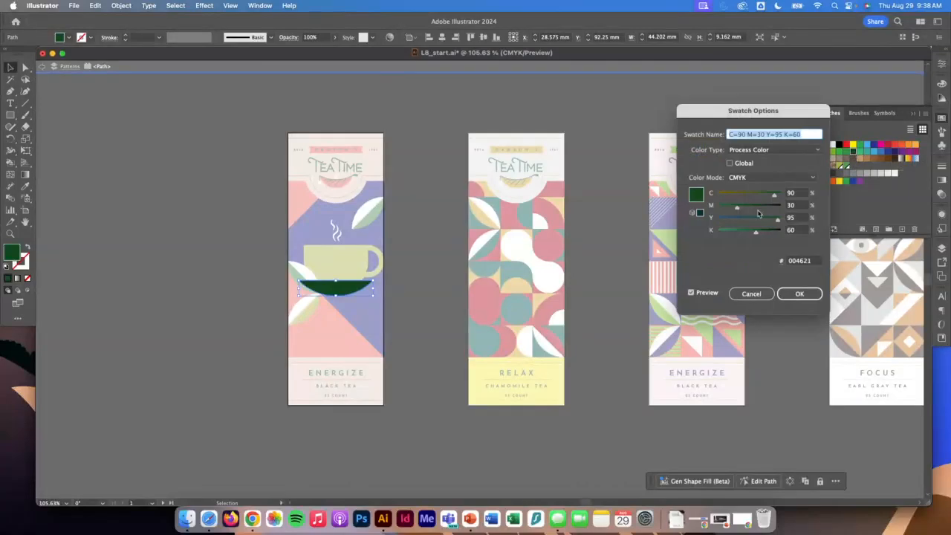
pyautogui.moveTo(736, 207); pyautogui.dragTo(724, 211)
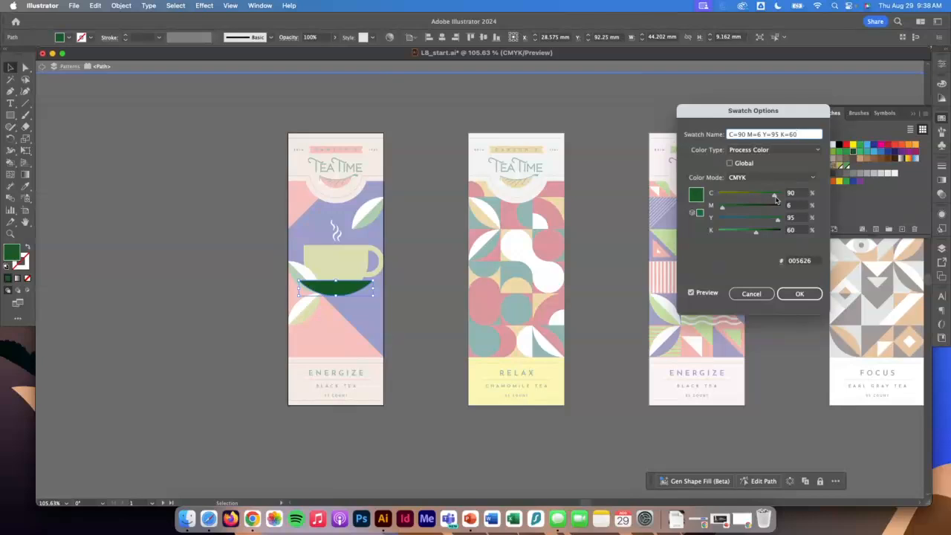
pyautogui.moveTo(774, 196); pyautogui.dragTo(768, 195)
pyautogui.moveTo(757, 234); pyautogui.dragTo(750, 236)
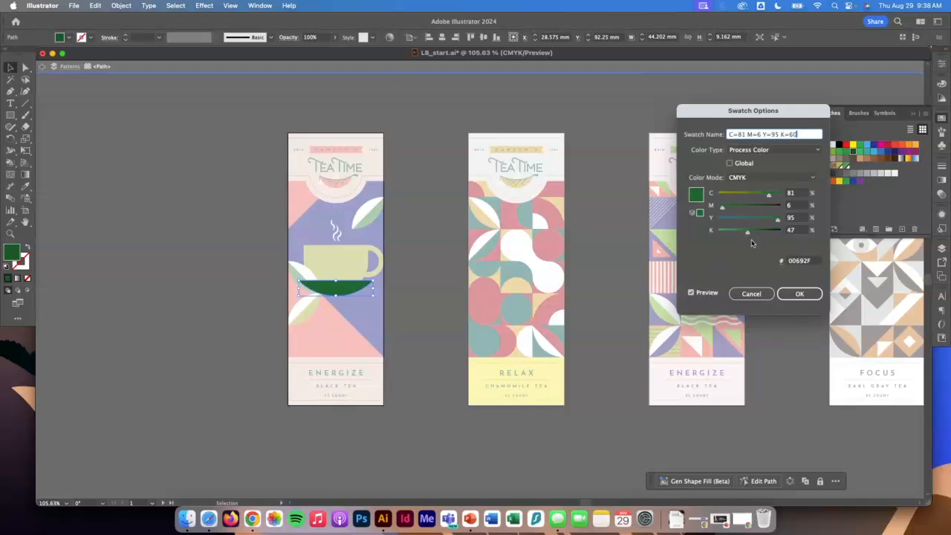
pyautogui.click(798, 293)
pyautogui.click(412, 266)
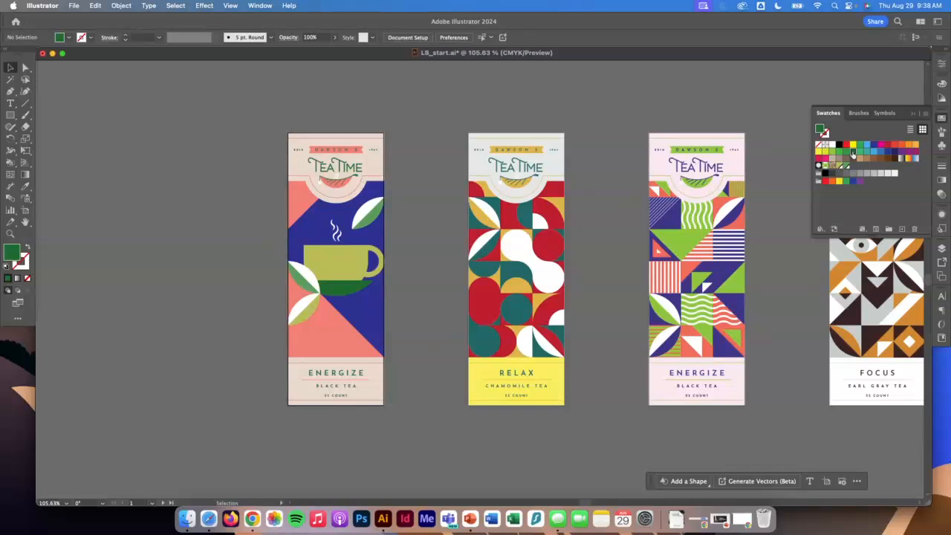
pyautogui.doubleClick(852, 152)
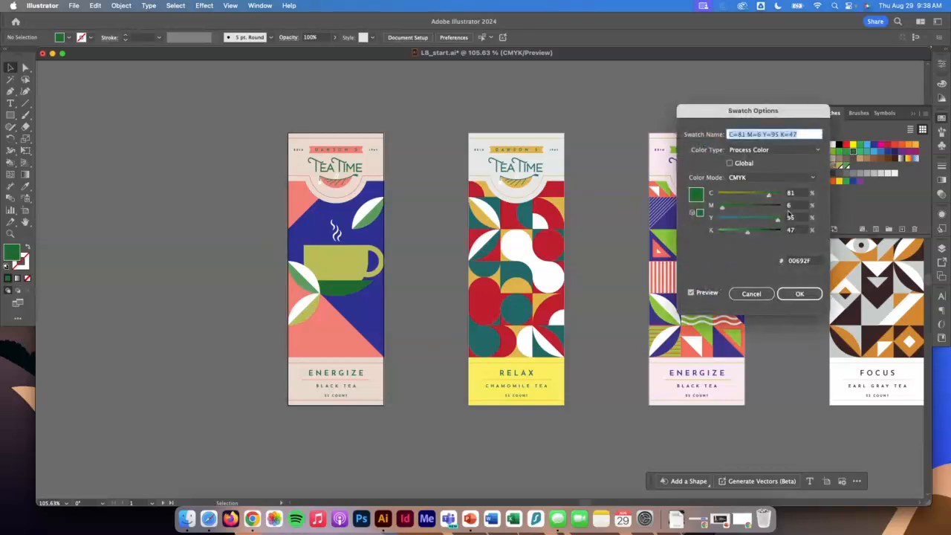
pyautogui.click(752, 294)
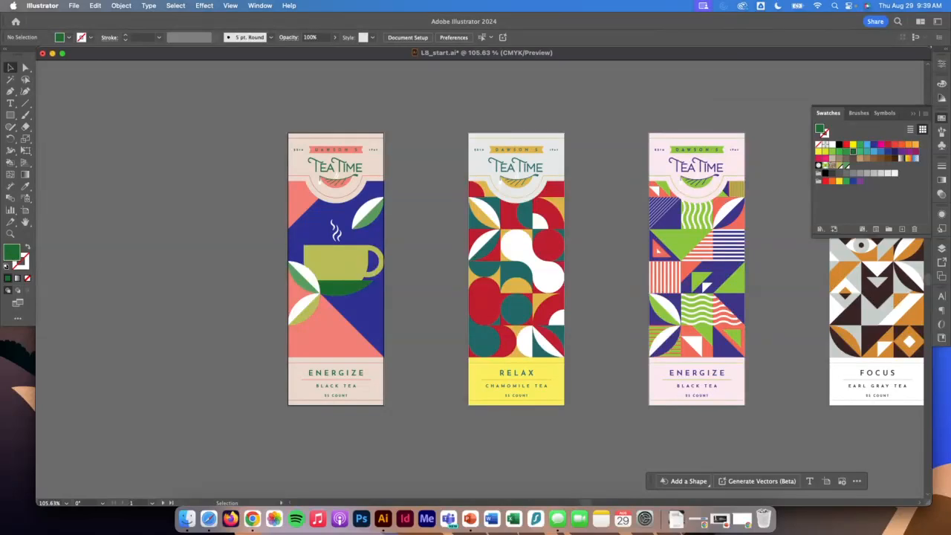
# - Recolor the first Energize label's blue background to a light pink of R 214, G 142, B 176 with the Color Picker
pyautogui.click(376, 315)
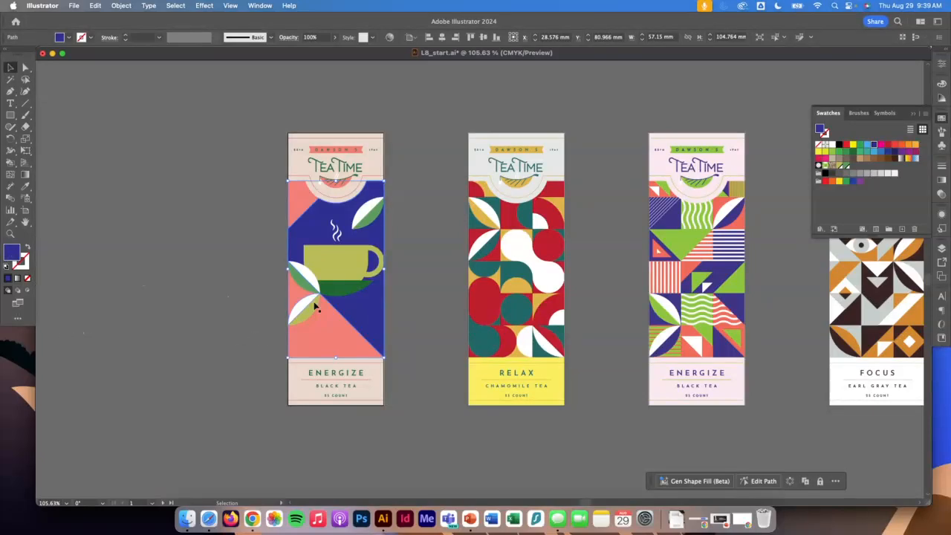
pyautogui.doubleClick(13, 254)
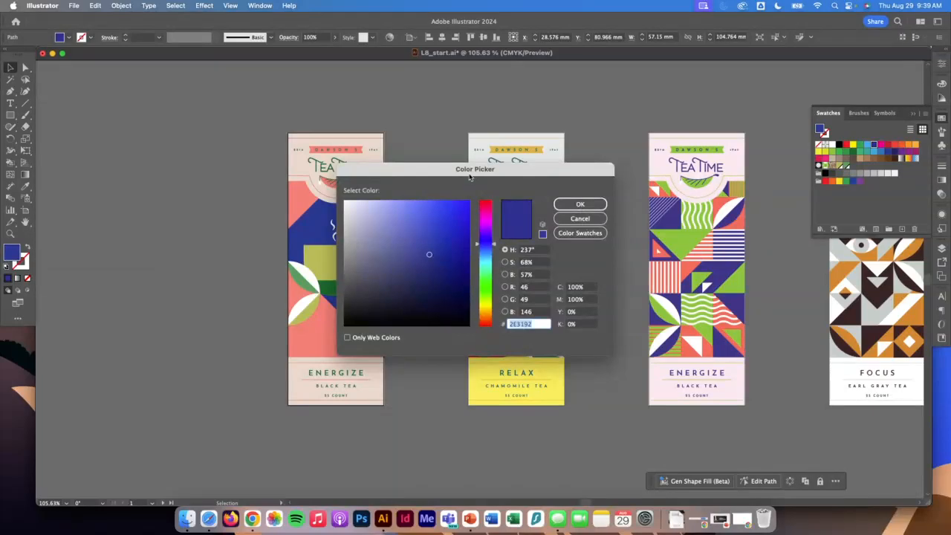
pyautogui.moveTo(469, 176); pyautogui.dragTo(533, 88)
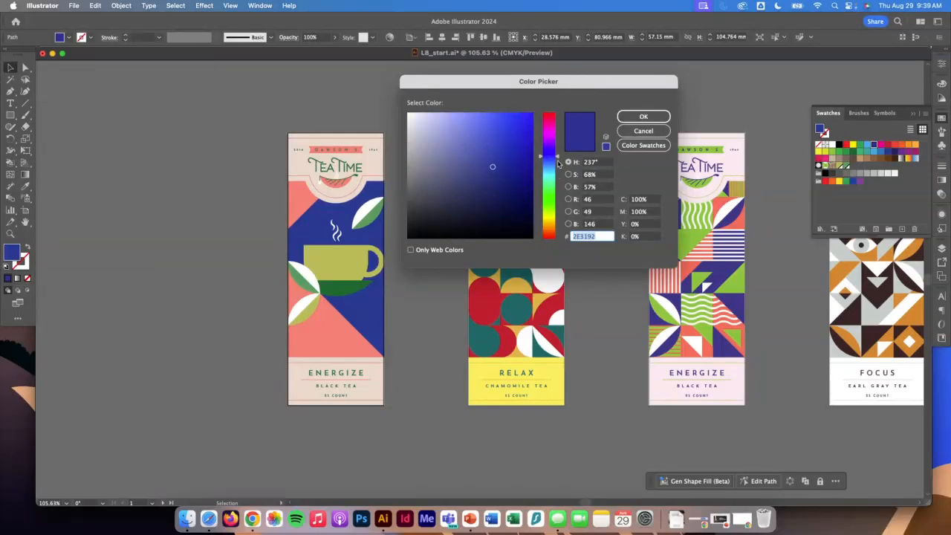
pyautogui.moveTo(557, 156); pyautogui.dragTo(557, 122)
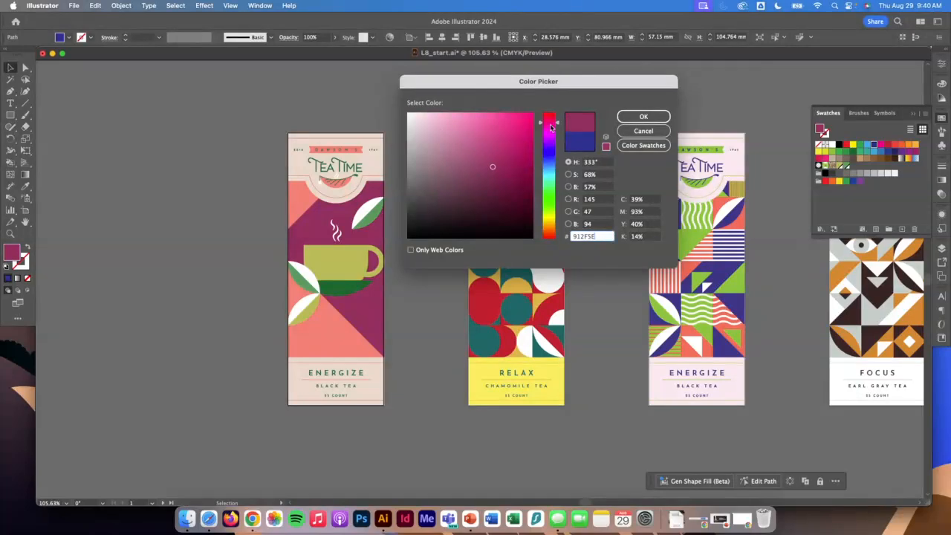
pyautogui.click(459, 138)
pyautogui.moveTo(459, 139)
pyautogui.mouseDown()
pyautogui.moveTo(439, 153)
pyautogui.moveTo(480, 161)
pyautogui.moveTo(483, 132)
pyautogui.moveTo(465, 136)
pyautogui.moveTo(499, 120)
pyautogui.moveTo(484, 143)
pyautogui.moveTo(436, 118)
pyautogui.moveTo(430, 131)
pyautogui.moveTo(449, 132)
pyautogui.mouseUp()
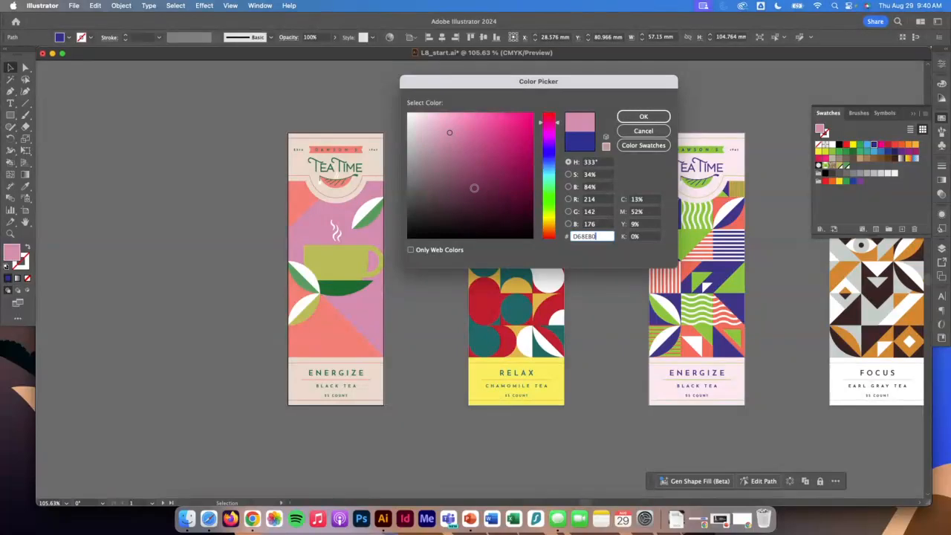
pyautogui.click(641, 117)
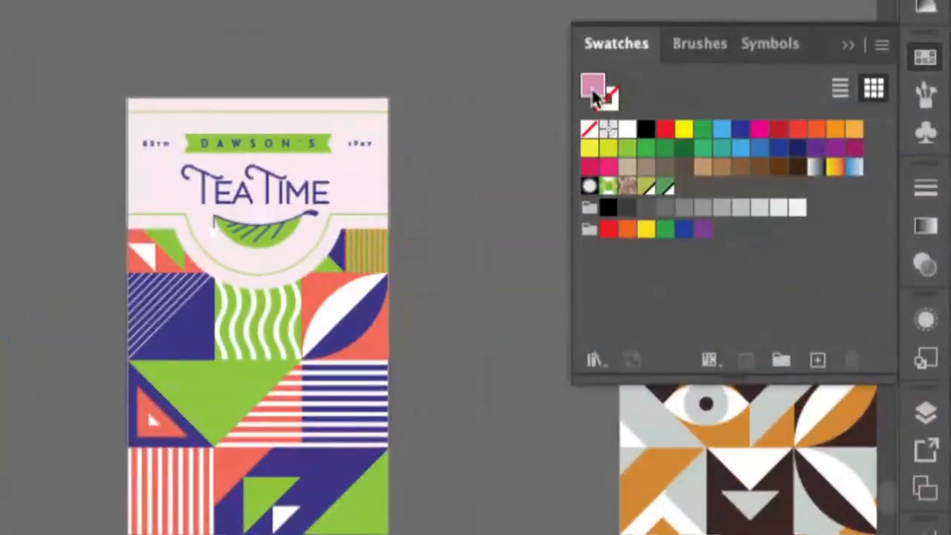
# - Save the pink background fill as a global swatch named bg pink, placed after the med green swatch
pyautogui.moveTo(598, 94); pyautogui.dragTo(684, 186)
pyautogui.doubleClick(683, 186)
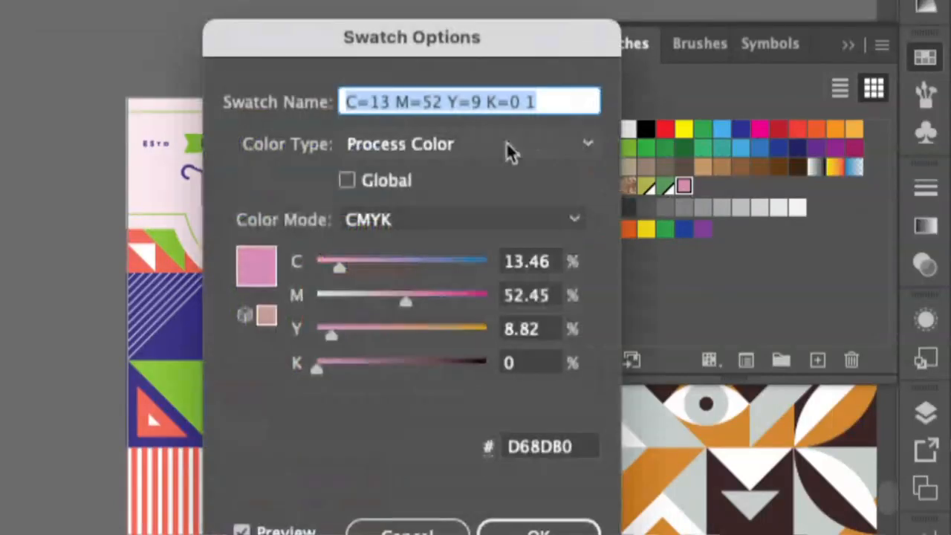
pyautogui.write('bg pink')
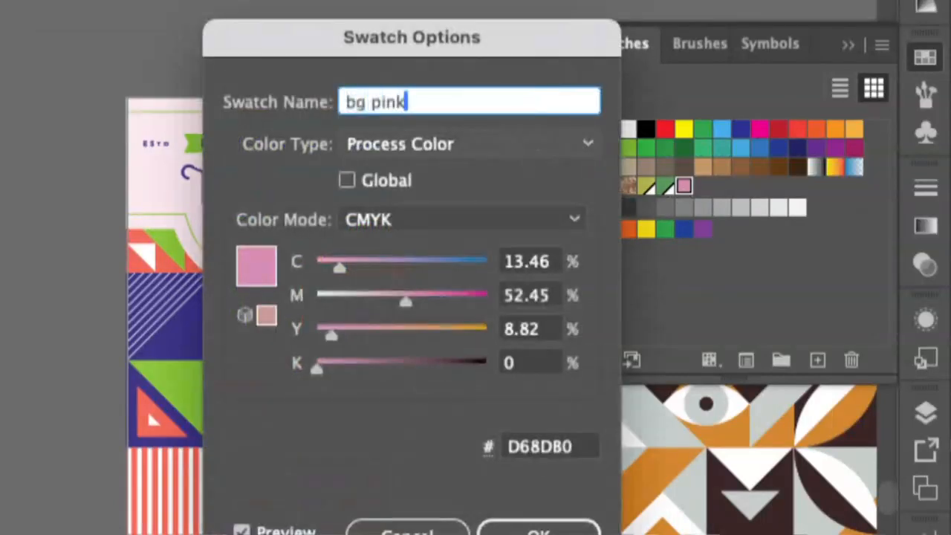
pyautogui.click(401, 186)
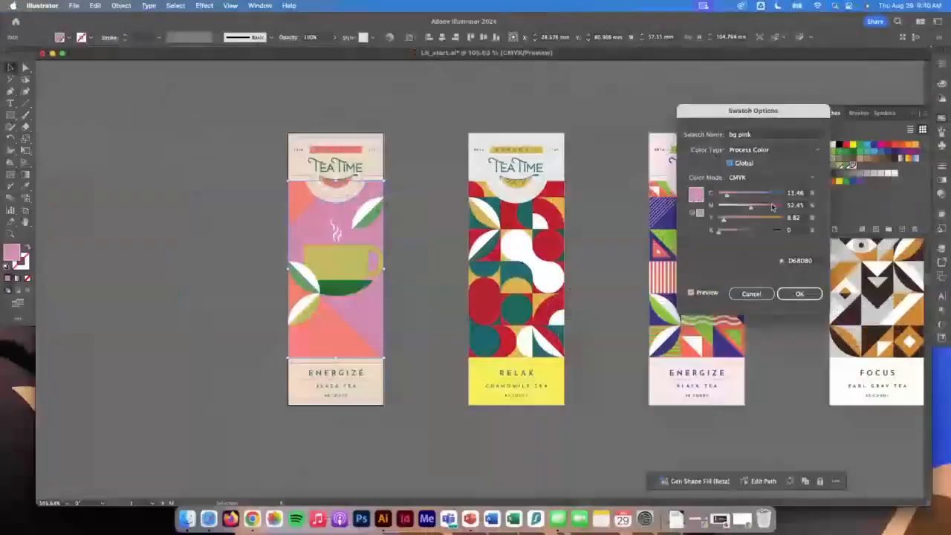
pyautogui.click(799, 293)
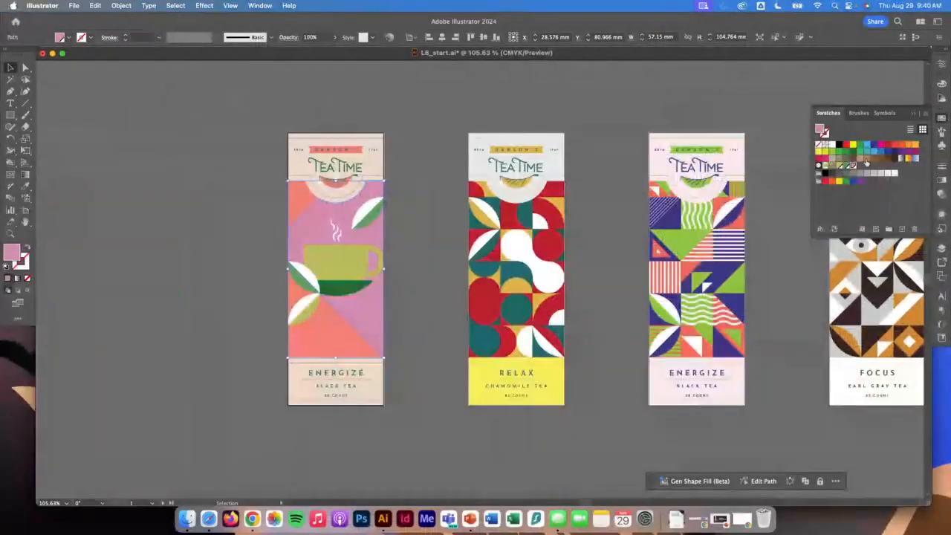
pyautogui.click(406, 174)
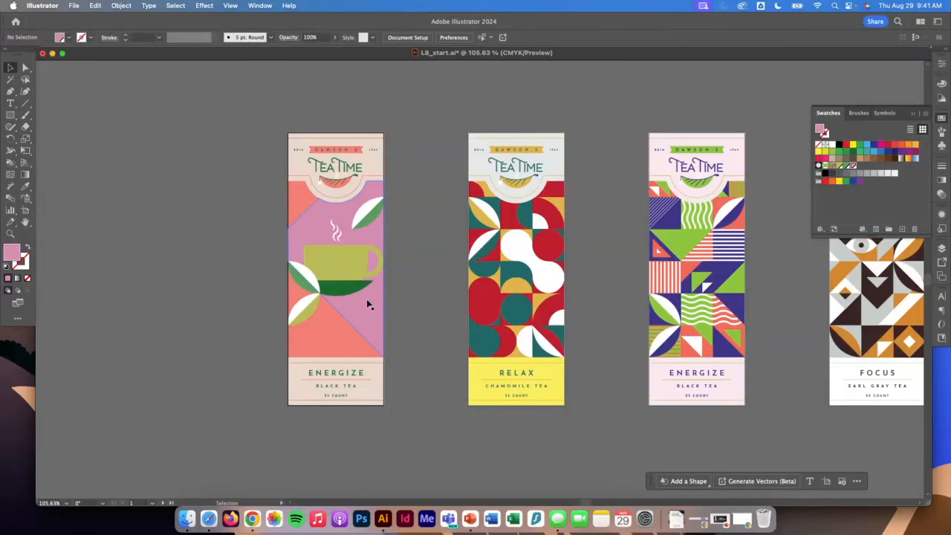
# - Zoom in on the Relax label, select its header background and go to the 2 Tea – Tint artboard
pyautogui.hscroll(4, 565, 276)
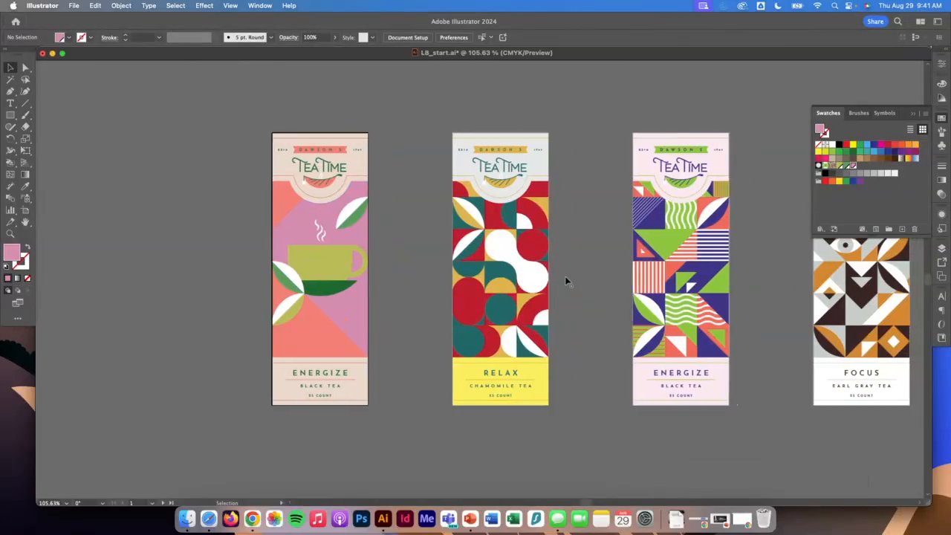
pyautogui.hscroll(1, 565, 276)
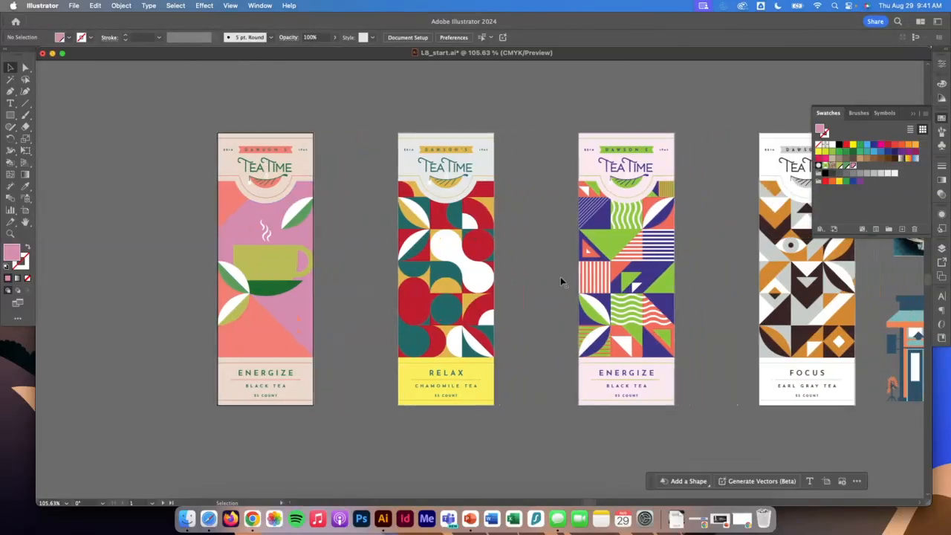
pyautogui.click(11, 234)
pyautogui.moveTo(463, 257); pyautogui.dragTo(546, 259)
pyautogui.hscroll(3, 547, 259)
pyautogui.hscroll(2, 548, 260)
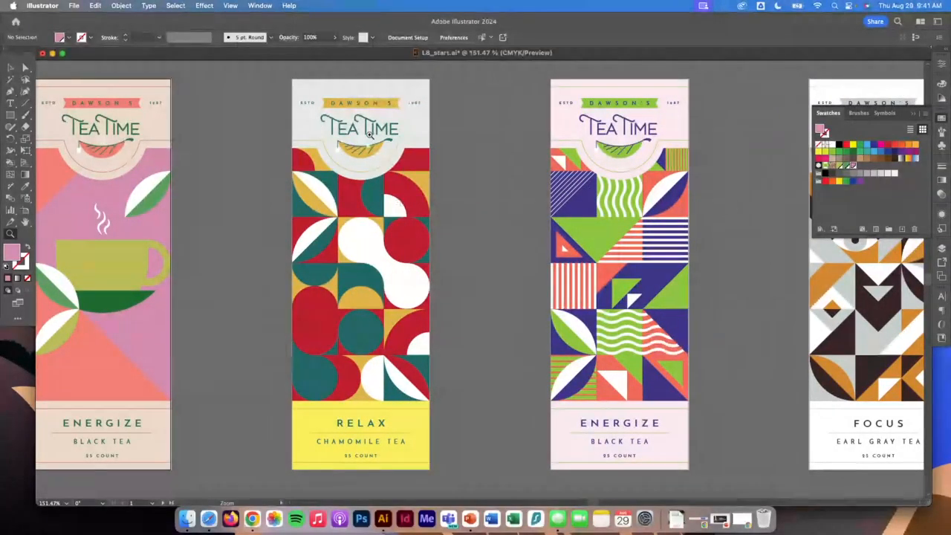
pyautogui.click(10, 67)
pyautogui.click(349, 111)
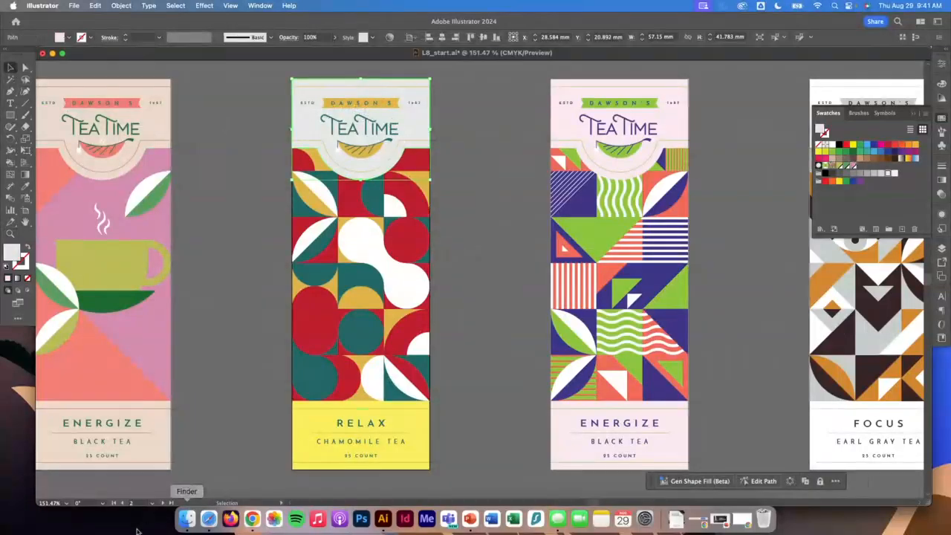
pyautogui.click(150, 504)
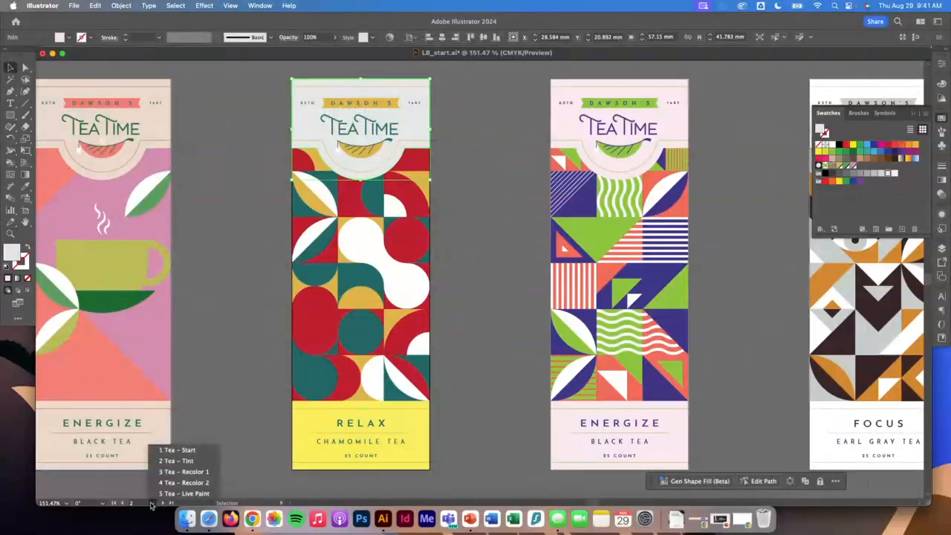
pyautogui.click(186, 461)
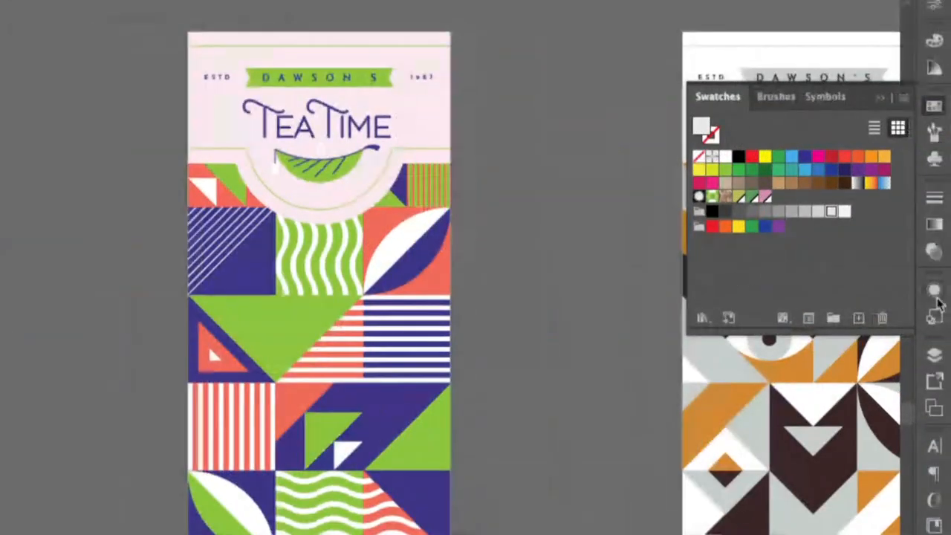
# - Open the Impressionism swatch library from the Art History collection
pyautogui.click(703, 319)
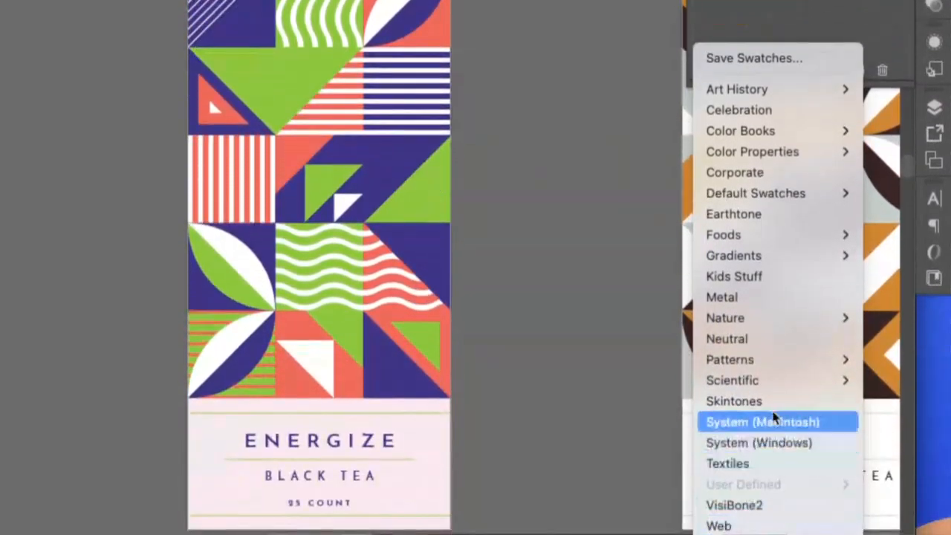
pyautogui.moveTo(807, 202)
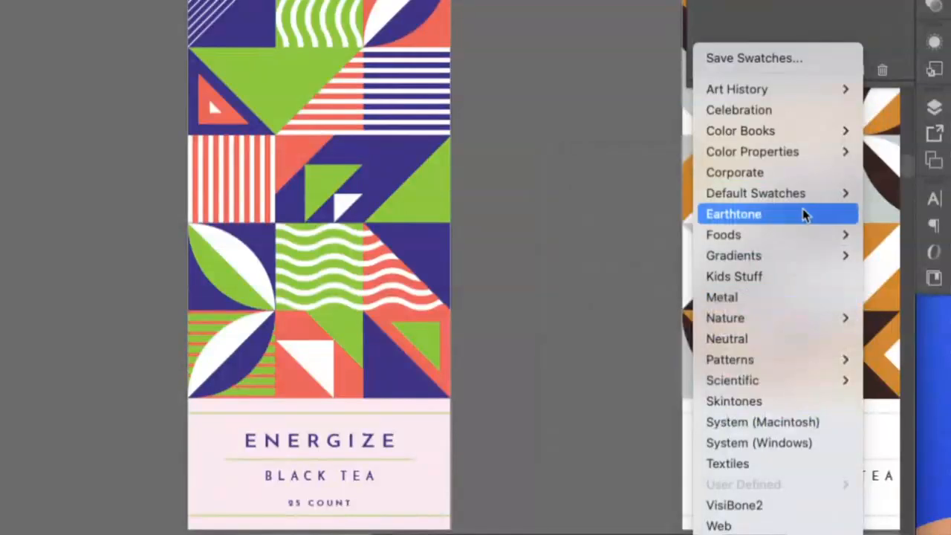
pyautogui.moveTo(791, 263)
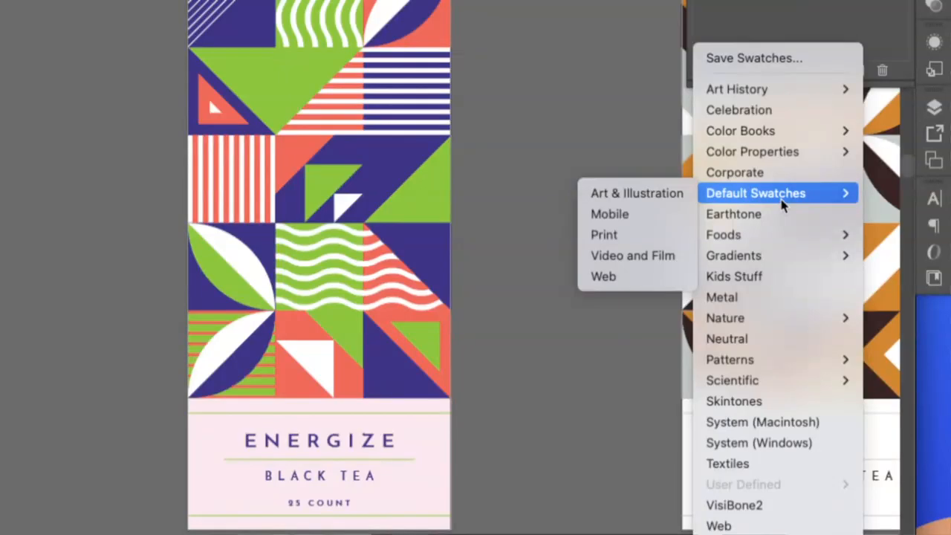
pyautogui.moveTo(772, 136)
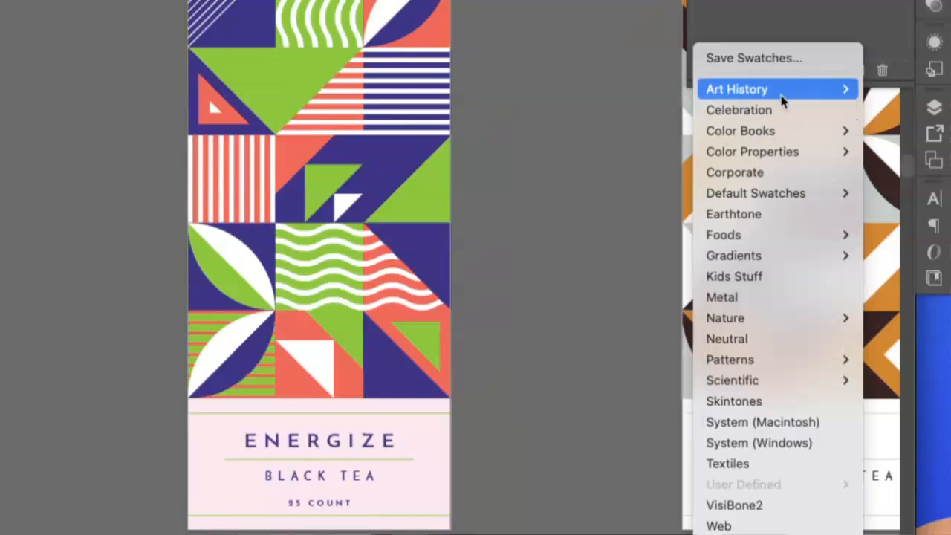
pyautogui.moveTo(780, 98)
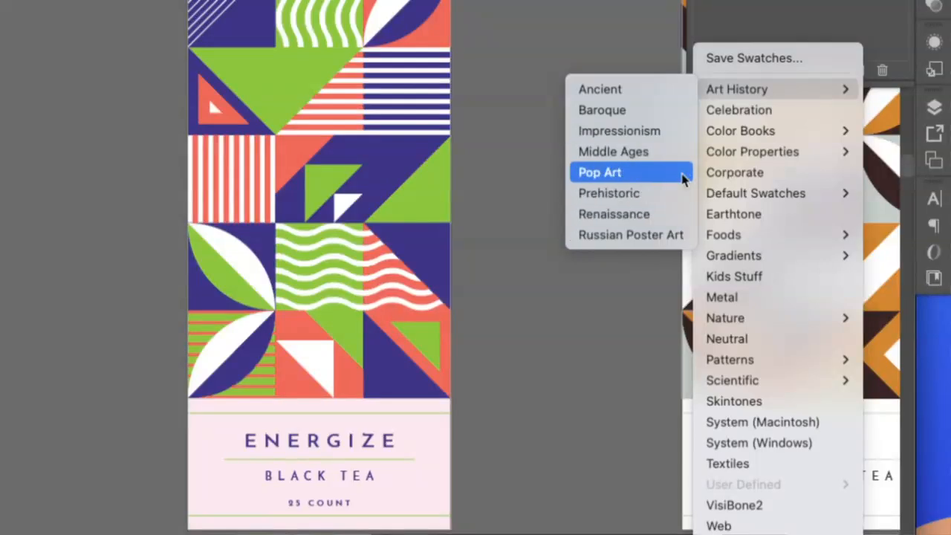
pyautogui.click(664, 130)
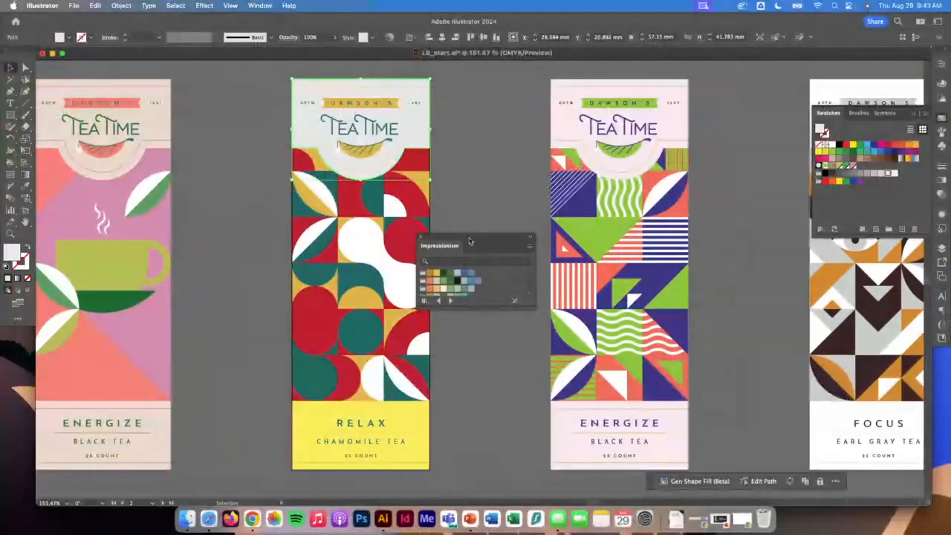
# - Enlarge the Impressionism library to show all its color groups, add the first group to the document swatches, and close the library
pyautogui.moveTo(468, 241); pyautogui.dragTo(538, 110)
pyautogui.moveTo(594, 176); pyautogui.dragTo(604, 272)
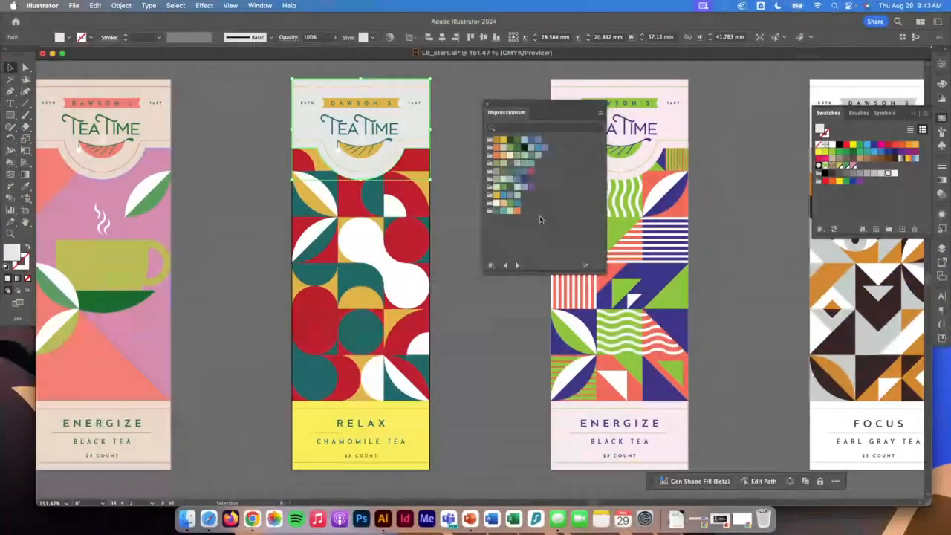
pyautogui.click(488, 142)
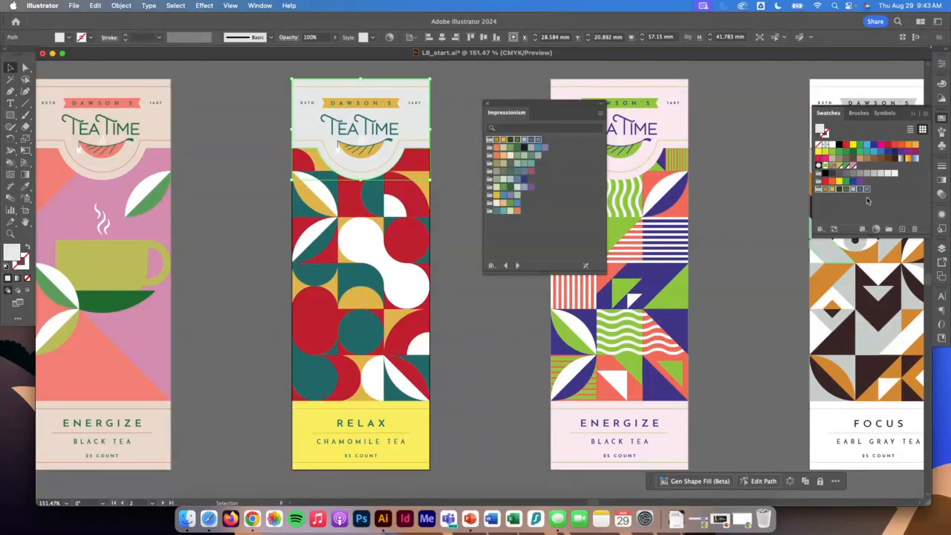
pyautogui.click(487, 104)
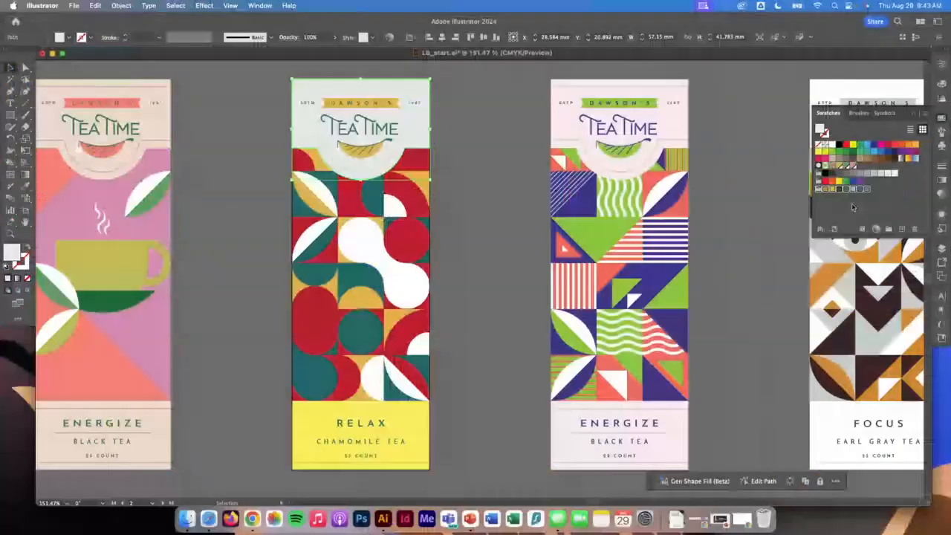
# - Recolor the Relax label's pattern with the added Impressionism swatches: red shapes dark green, teal shapes light blue, gold shapes medium blue
pyautogui.click(403, 199)
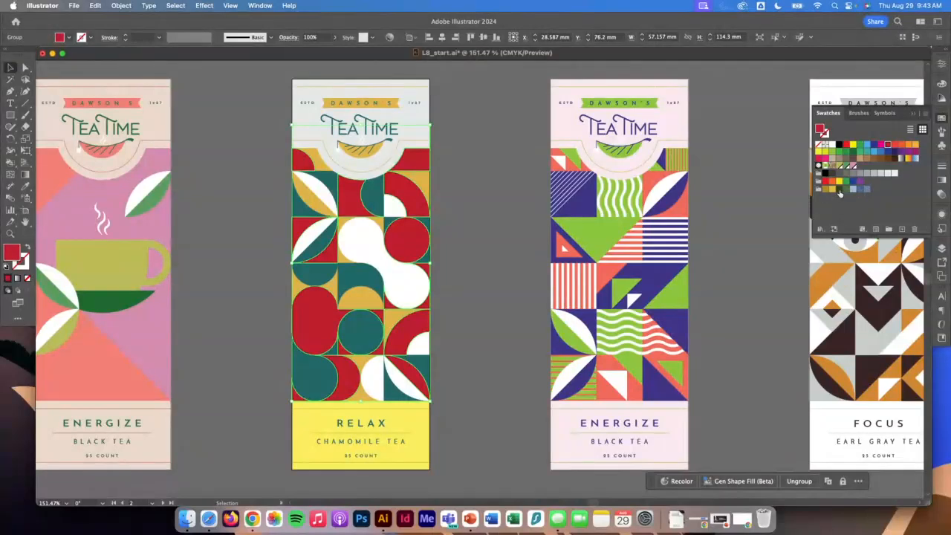
pyautogui.click(839, 190)
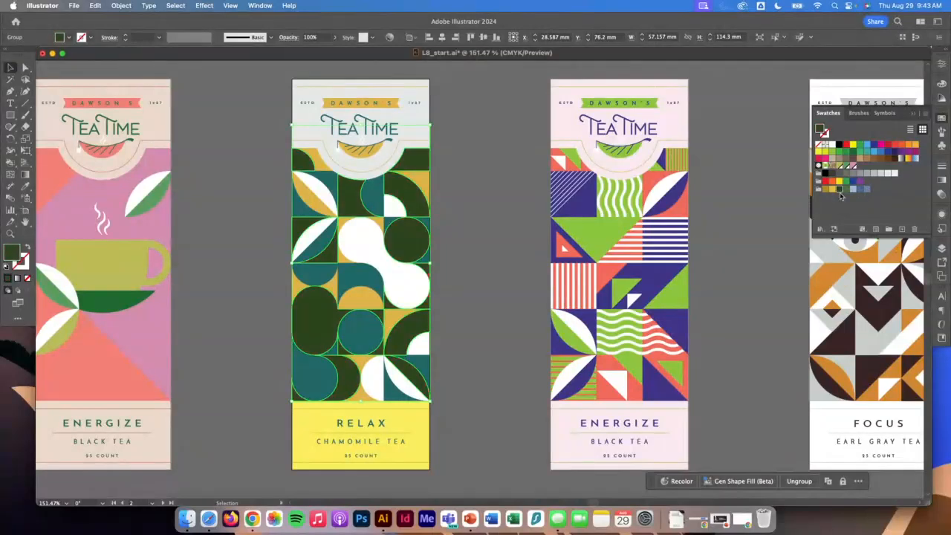
pyautogui.click(353, 207)
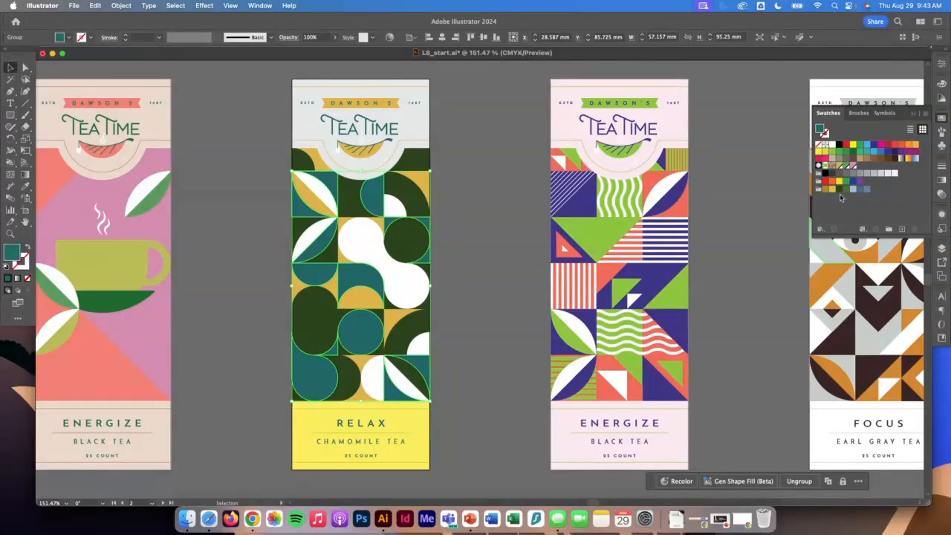
pyautogui.click(852, 189)
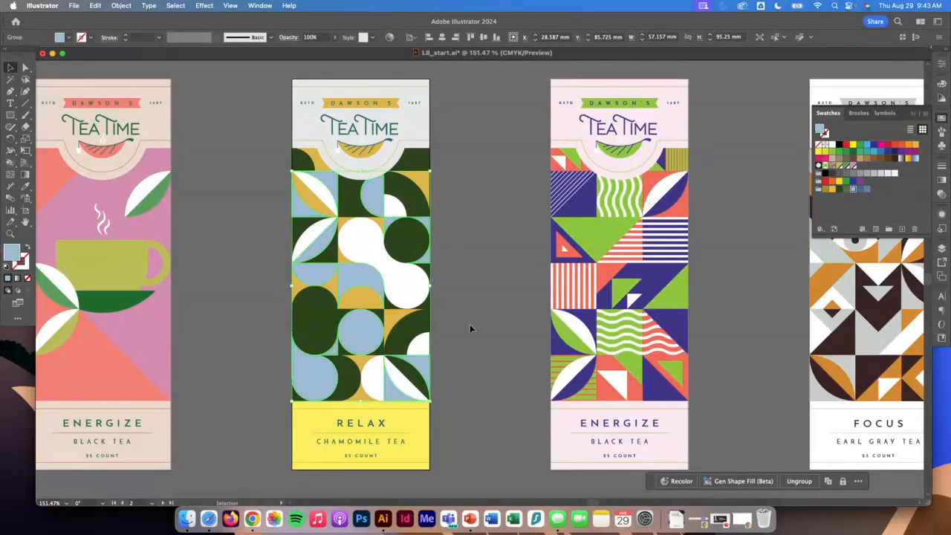
pyautogui.click(369, 303)
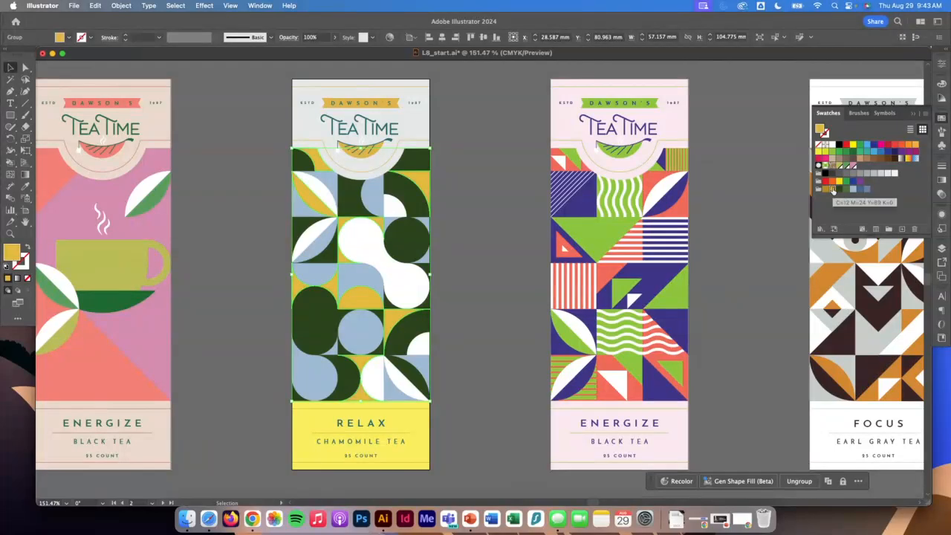
pyautogui.click(866, 190)
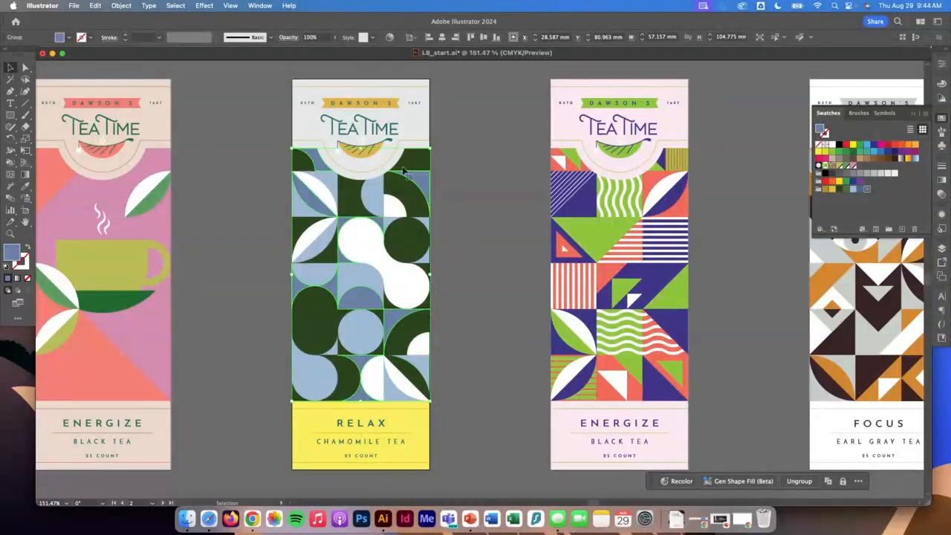
# - Match the Relax label's yellow bottom panel to the light gray of its header with the Eyedropper
pyautogui.click(420, 450)
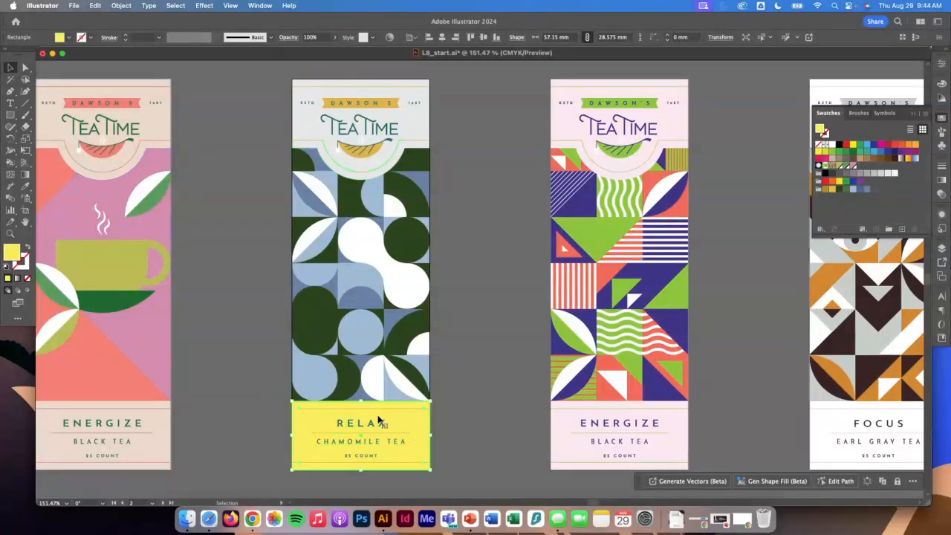
pyautogui.click(24, 187)
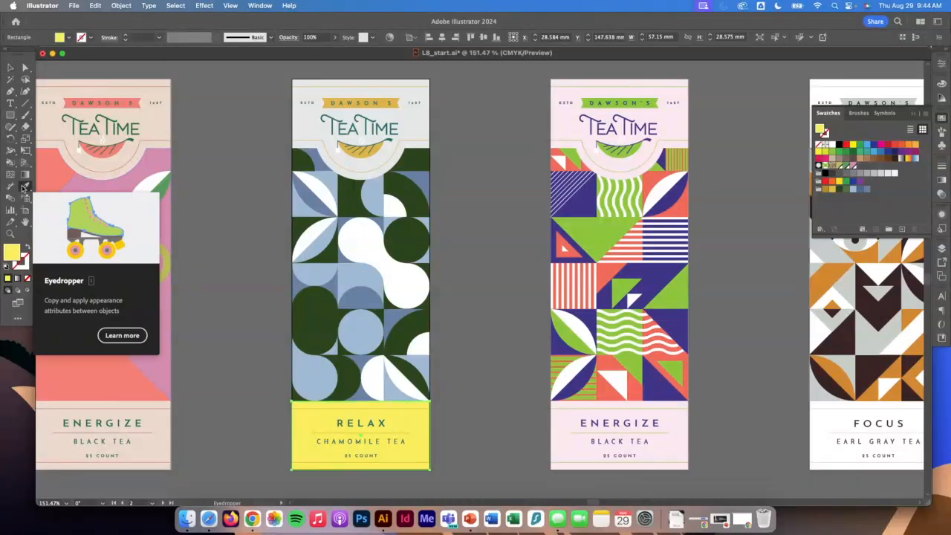
pyautogui.click(421, 121)
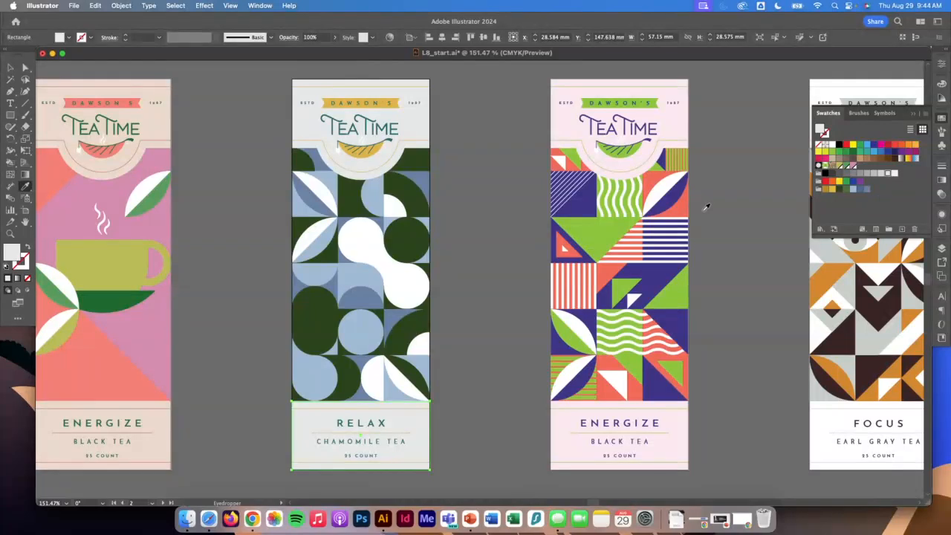
# - Bring the patterned Energize label into view and open the Color Guide
pyautogui.hscroll(3, 679, 195)
pyautogui.hscroll(10, 679, 195)
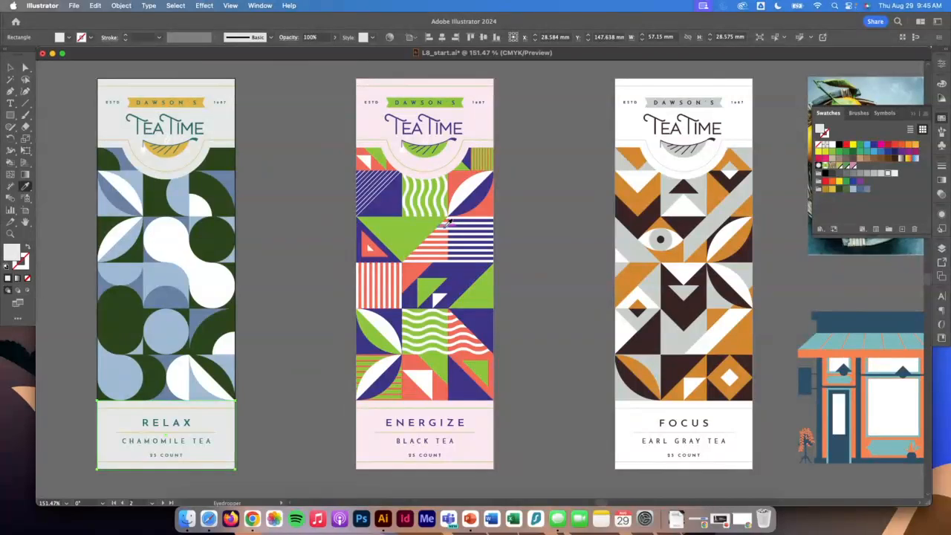
pyautogui.click(11, 67)
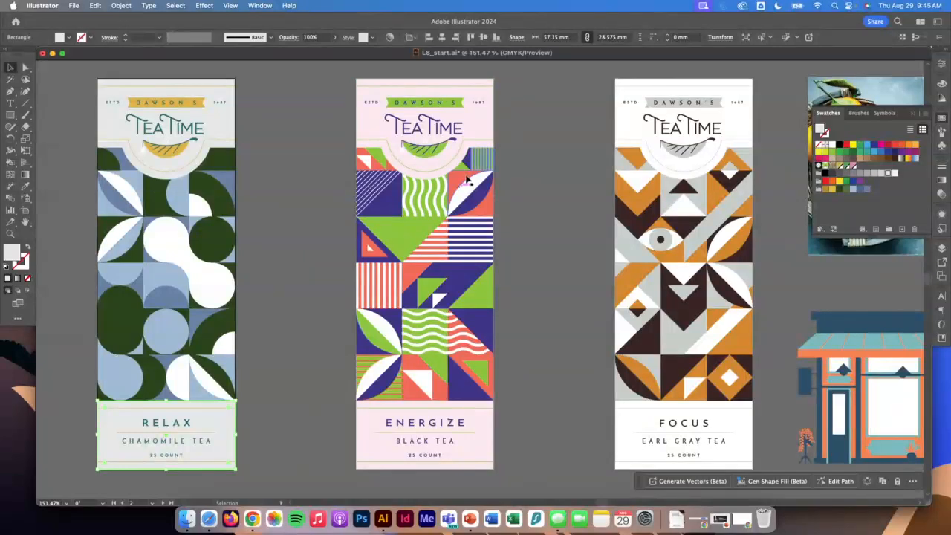
pyautogui.scroll(1, 456, 386)
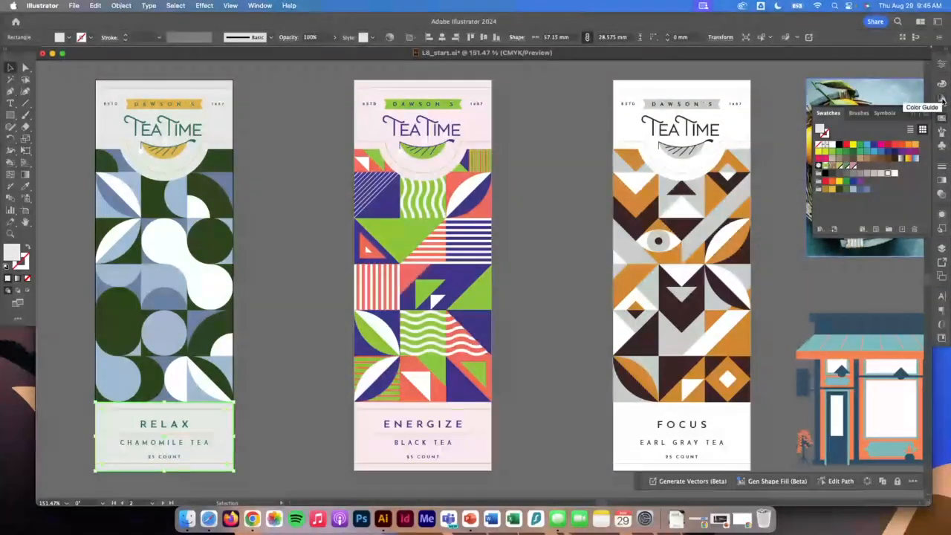
pyautogui.click(260, 5)
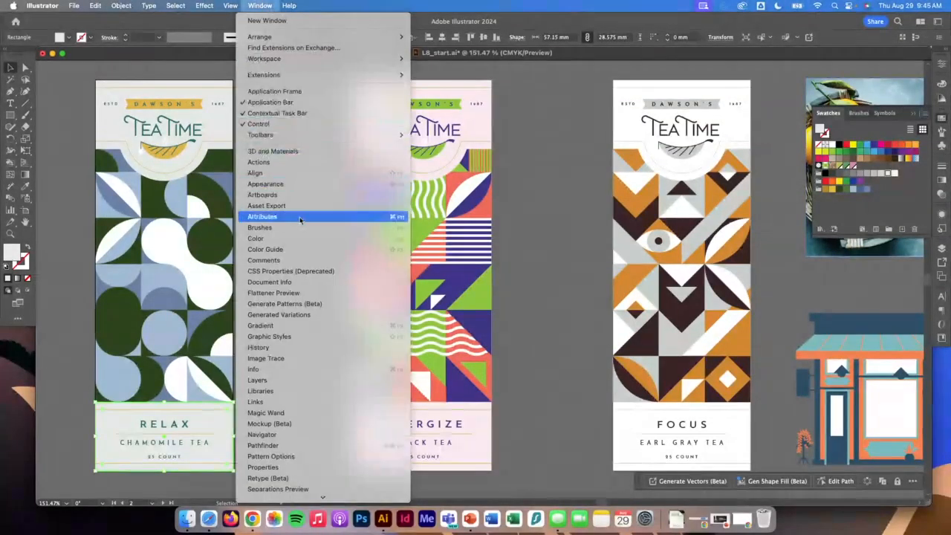
pyautogui.click(451, 4)
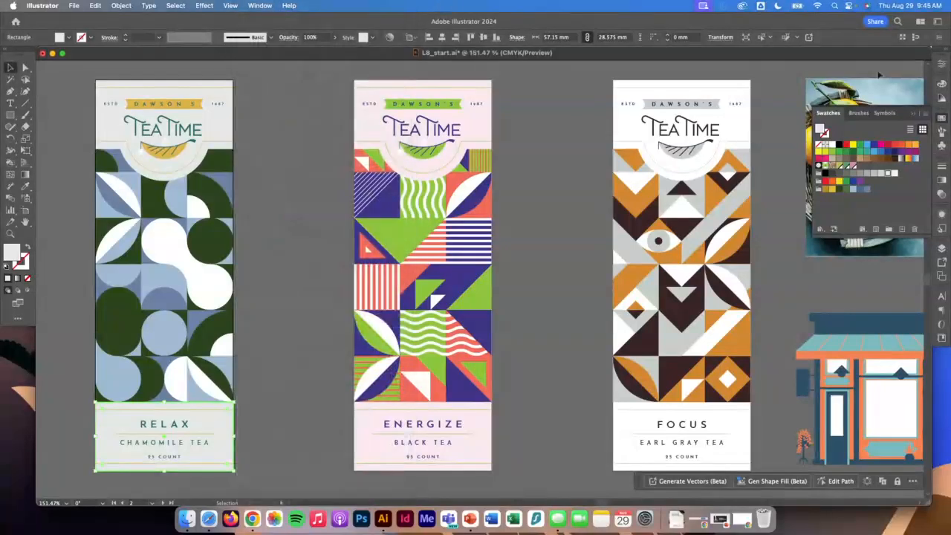
pyautogui.click(940, 98)
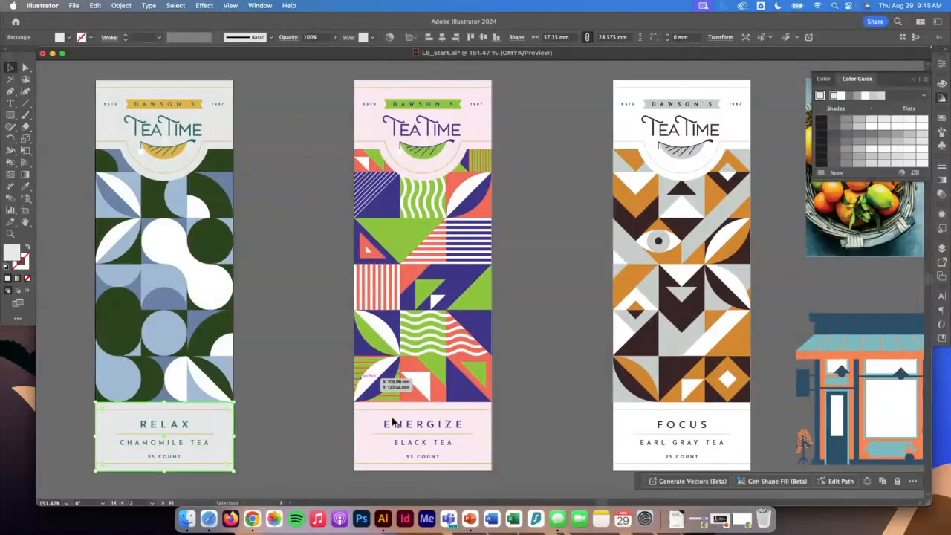
# - Select the patterned Energize label's pink background group and choose the Right Complement harmony rule in the Color Guide
pyautogui.click(471, 131)
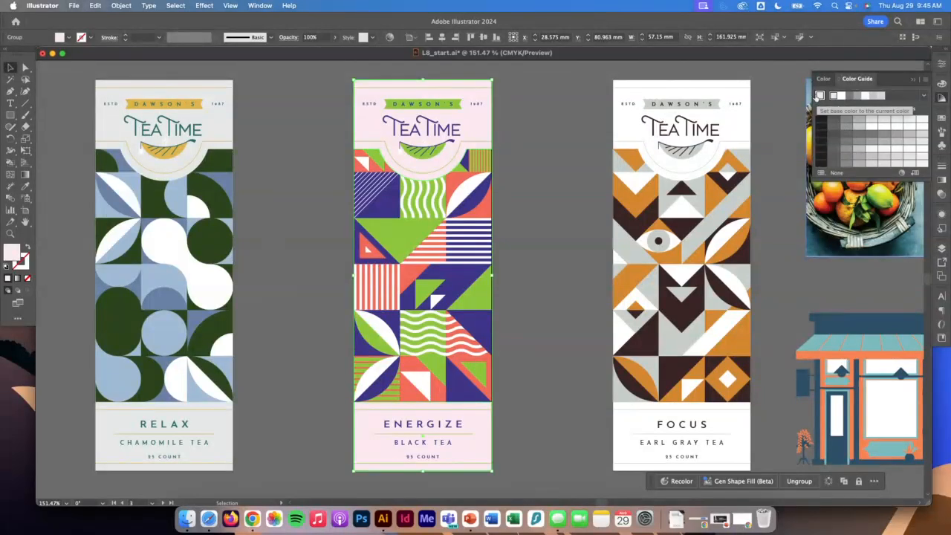
pyautogui.click(925, 97)
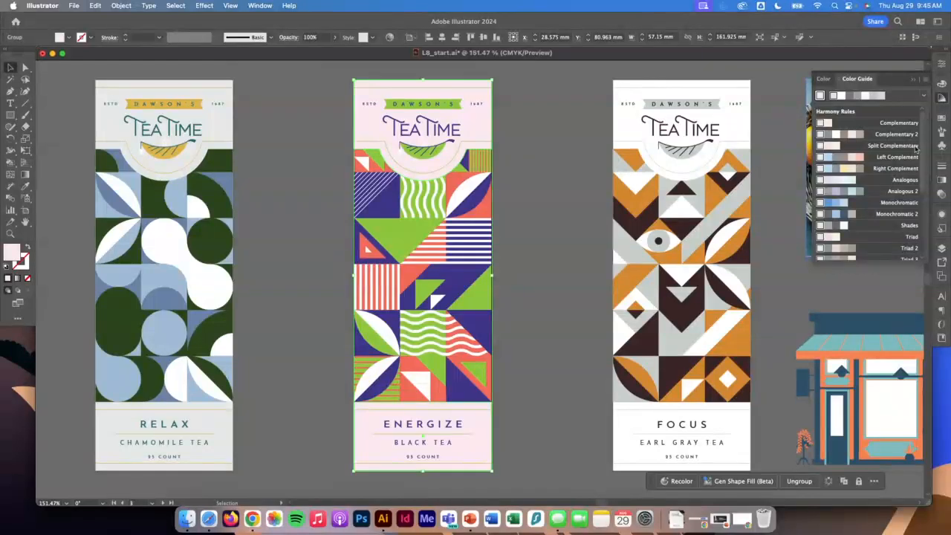
pyautogui.scroll(-5, 911, 224)
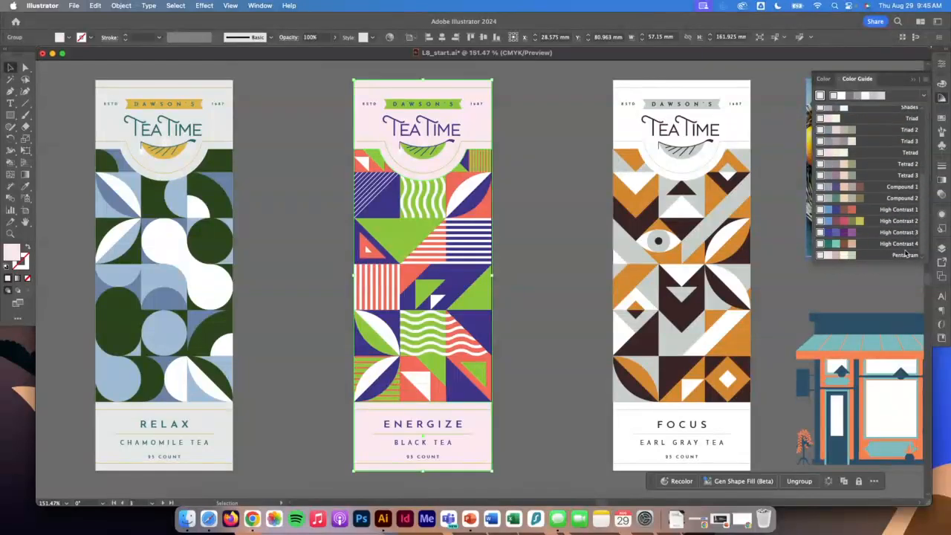
pyautogui.scroll(5, 889, 215)
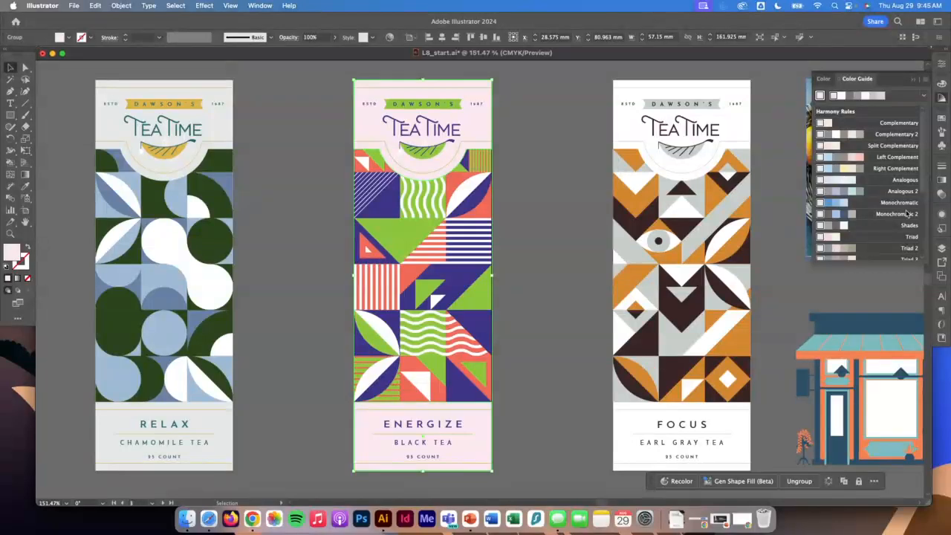
pyautogui.click(857, 171)
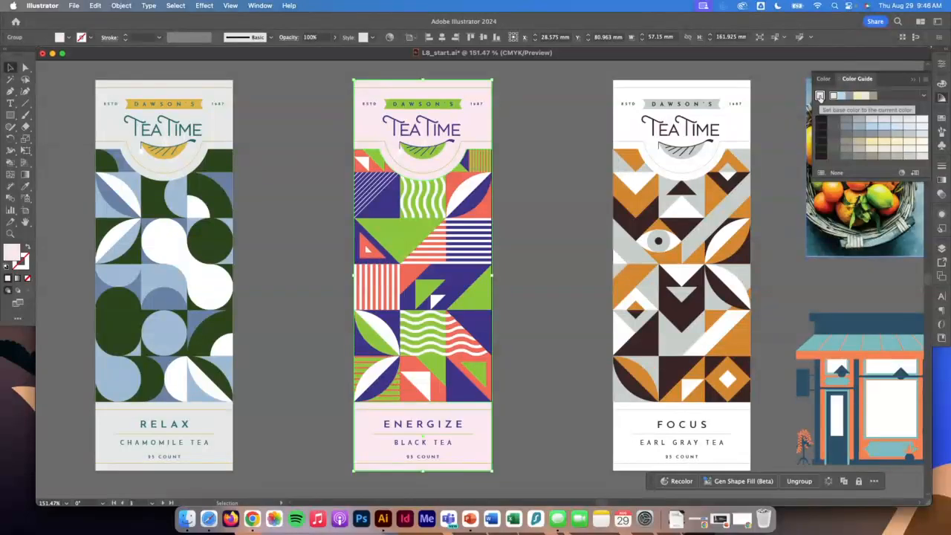
# - Save the Color Guide harmony as a swatch group and recolor the Energize pattern's coral shapes with its light blue
pyautogui.click(914, 173)
pyautogui.click(941, 131)
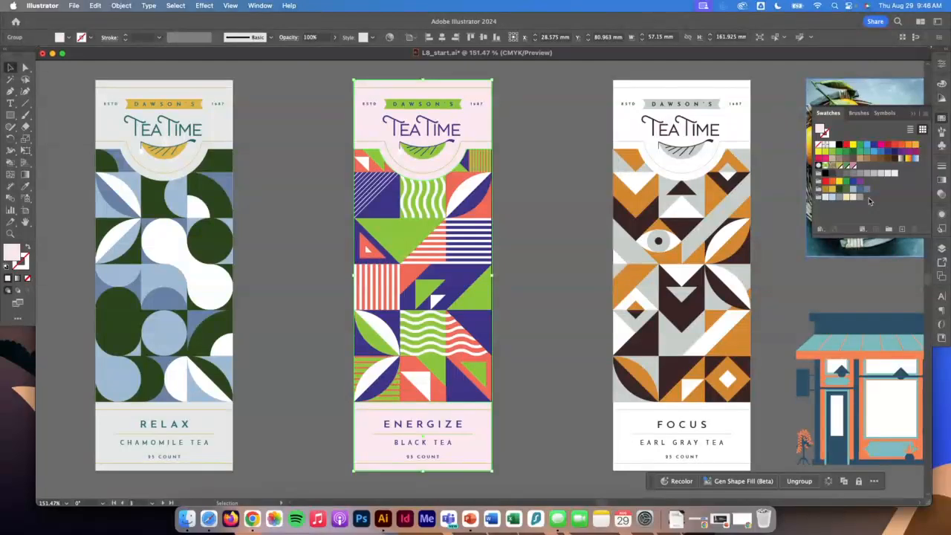
pyautogui.click(492, 220)
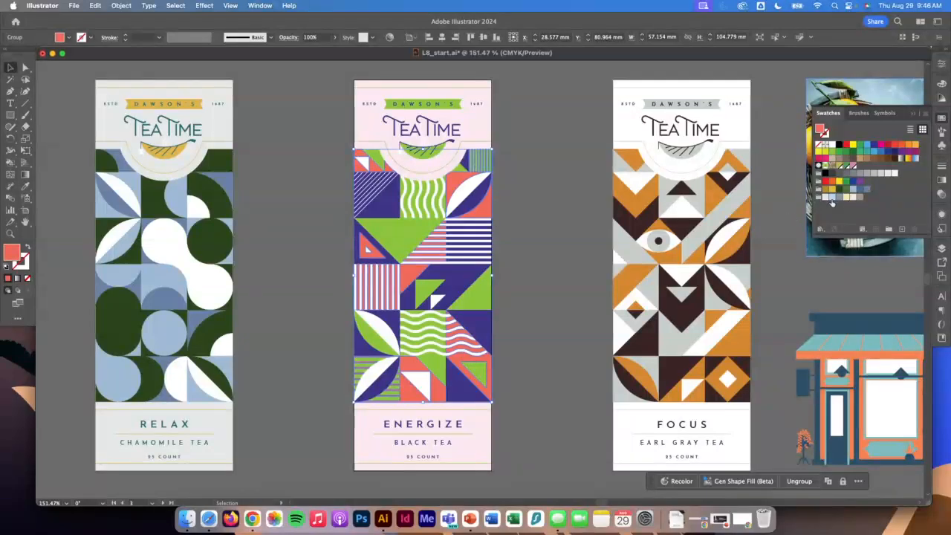
pyautogui.click(830, 199)
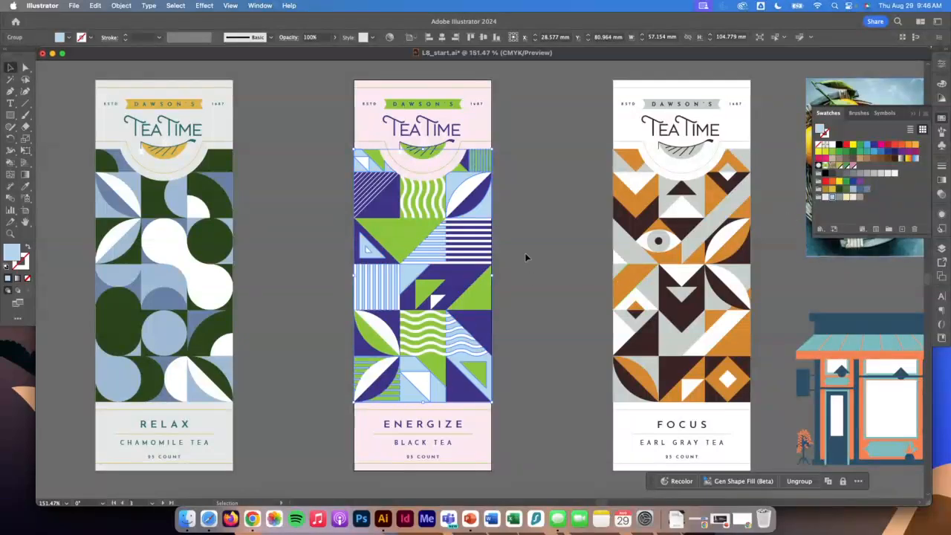
# - Select all shapes with the same appearance as the Energize pattern's green ones and recolor them gray (C=49 M=36 Y=32 K=1)
pyautogui.click(403, 231)
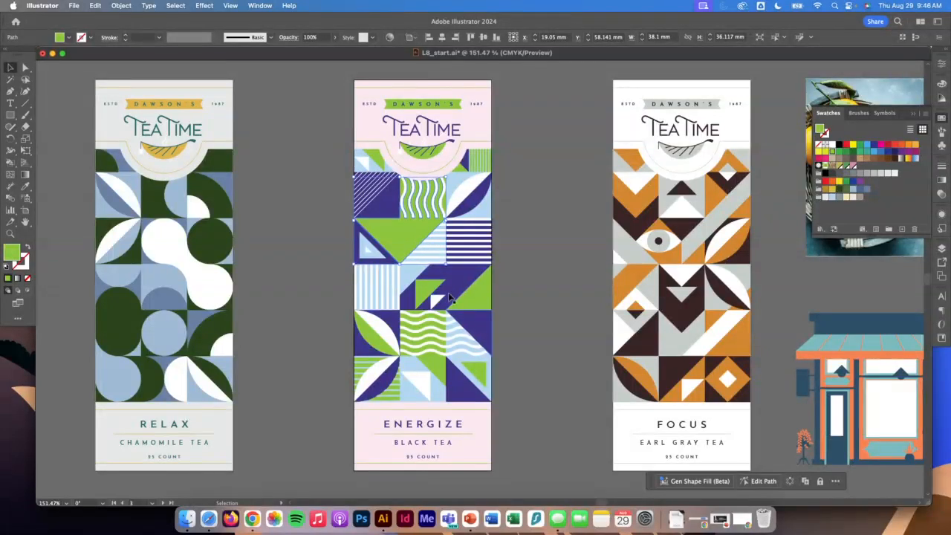
pyautogui.click(176, 5)
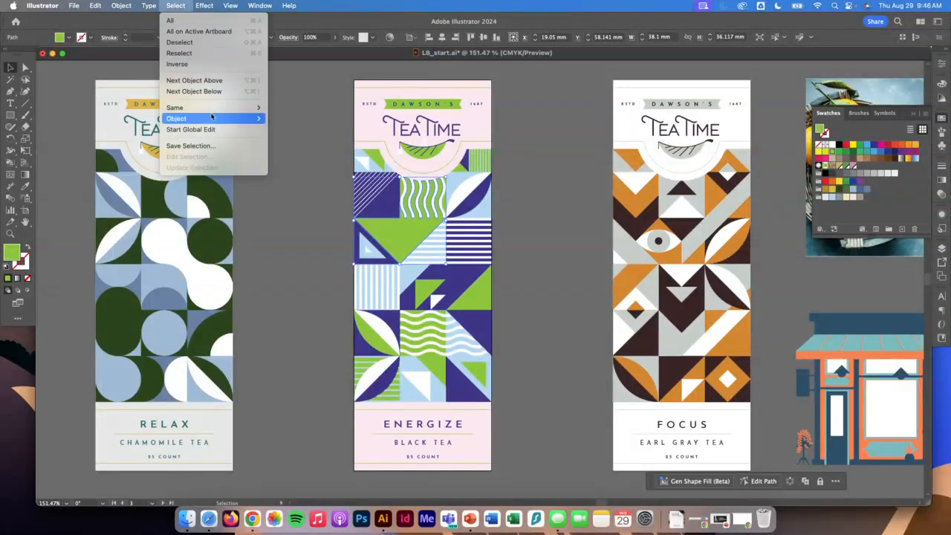
pyautogui.moveTo(215, 107)
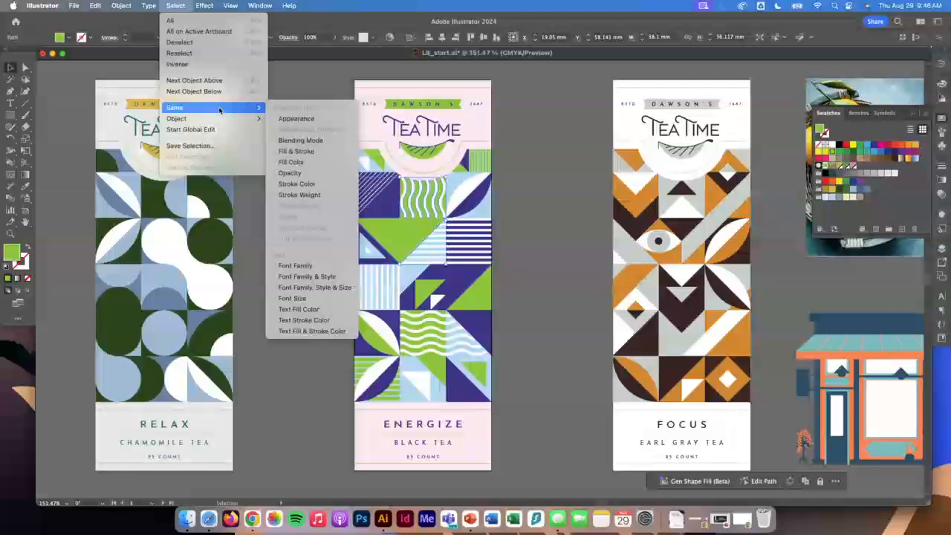
pyautogui.click(306, 119)
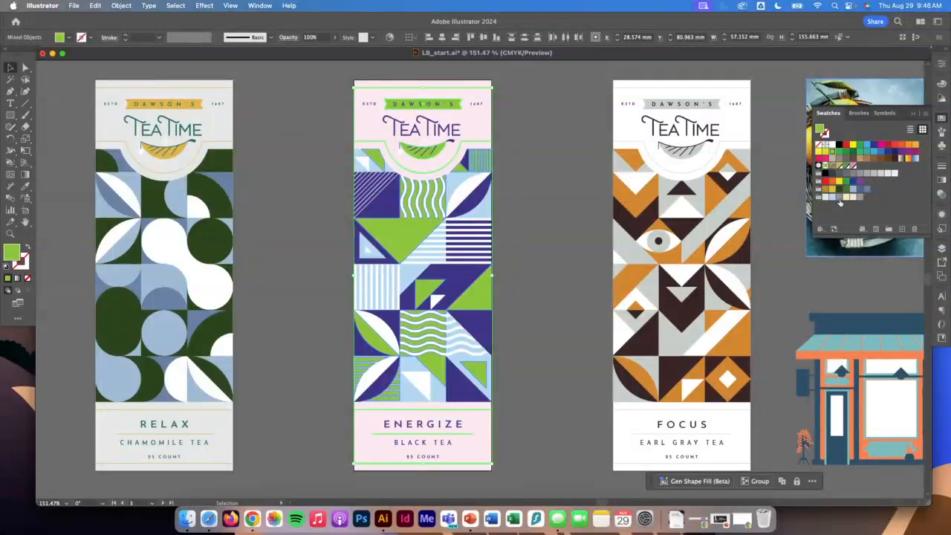
pyautogui.click(846, 199)
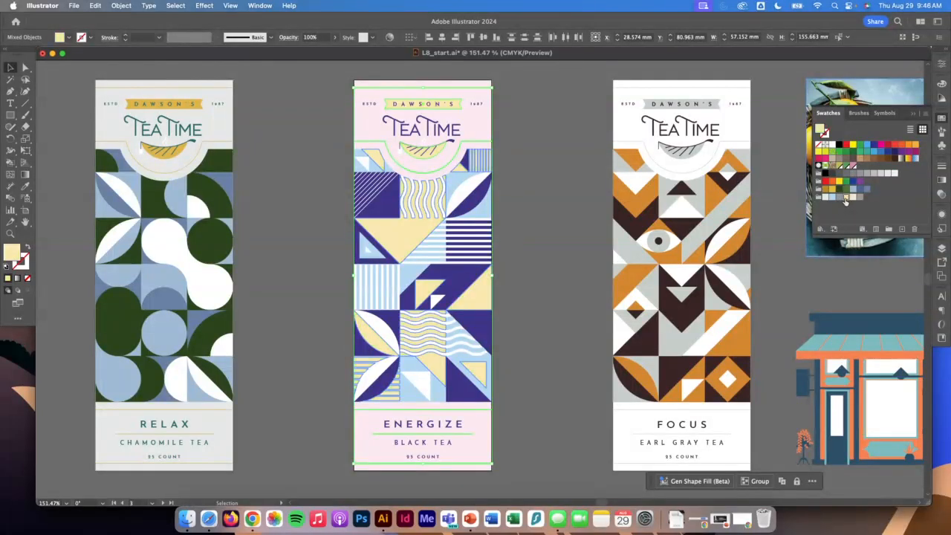
pyautogui.click(839, 197)
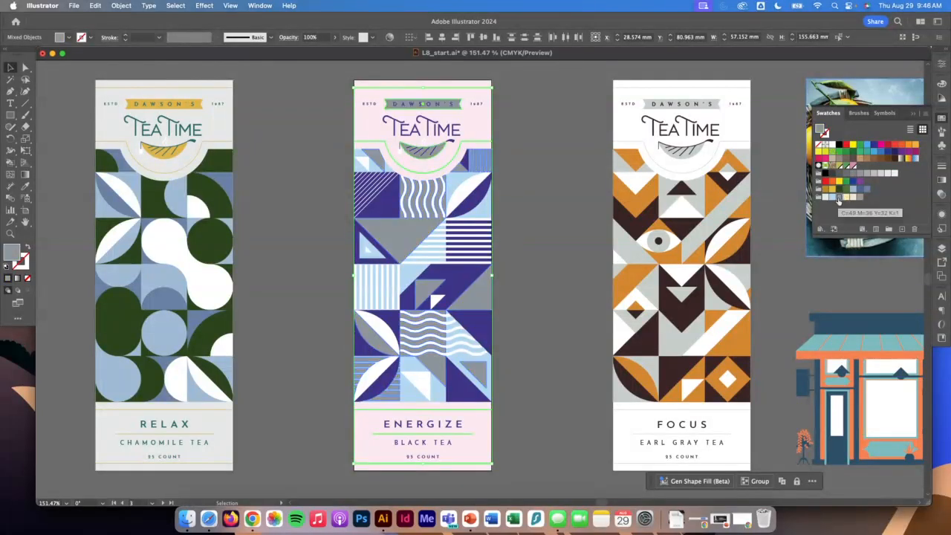
# - Recolor the Energize pattern's purple shapes with the saved group's pale yellow and bring the patterned Focus label into view
pyautogui.click(514, 194)
pyautogui.click(483, 213)
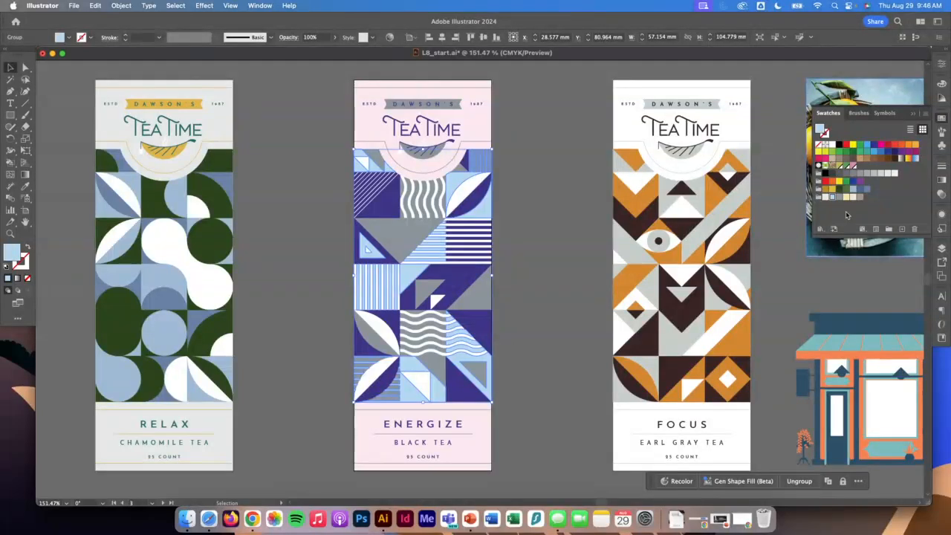
pyautogui.click(382, 208)
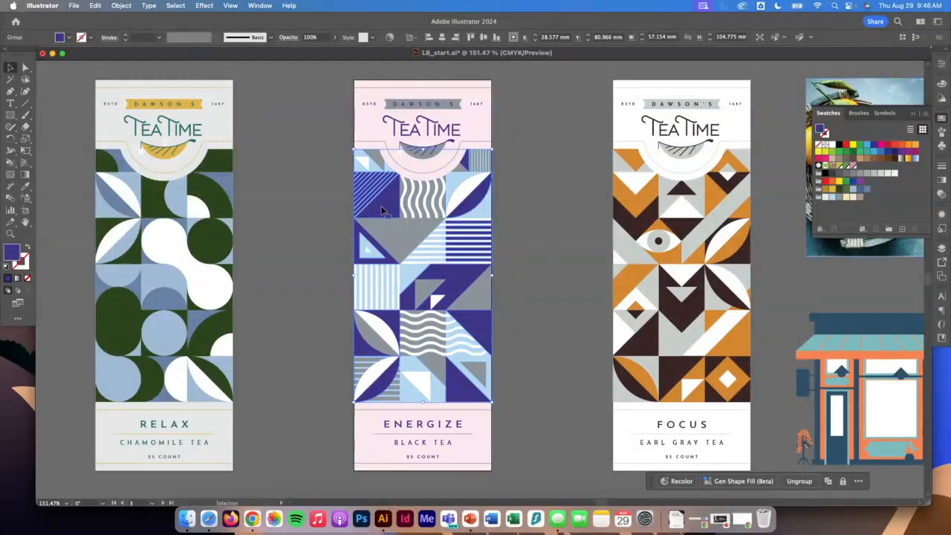
pyautogui.click(846, 198)
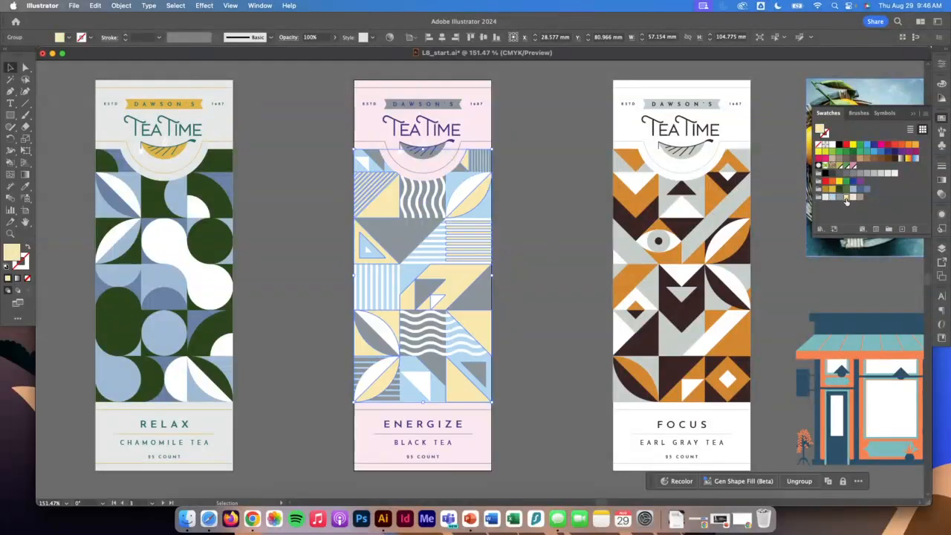
pyautogui.click(520, 231)
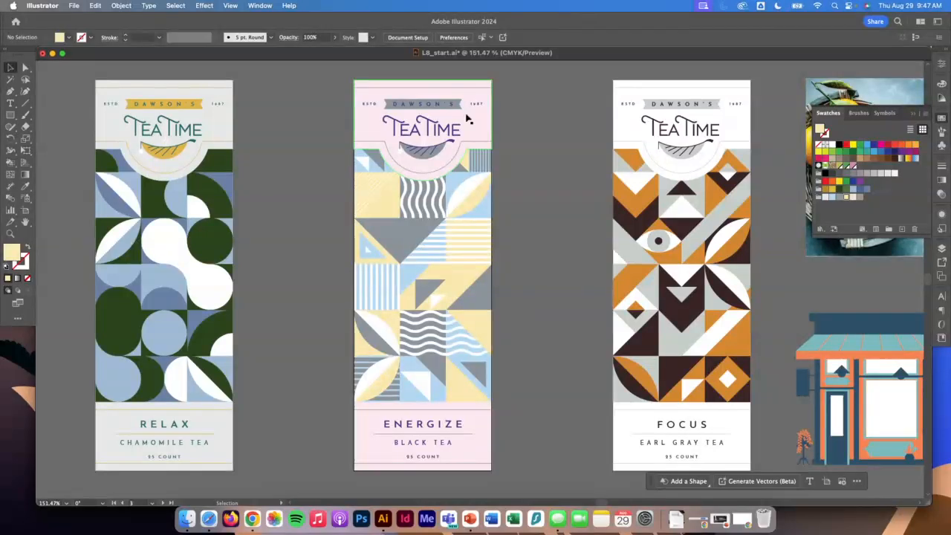
pyautogui.hscroll(10, 635, 190)
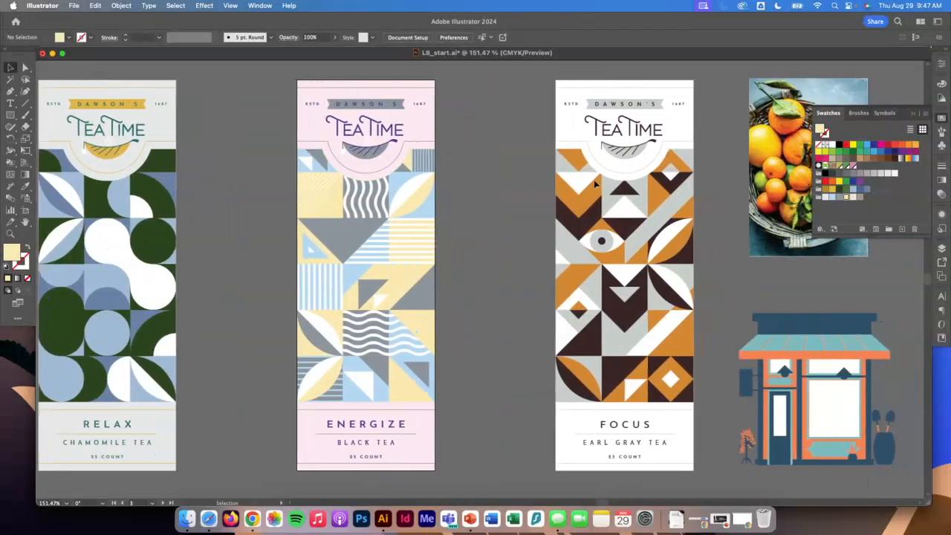
pyautogui.hscroll(5, 589, 184)
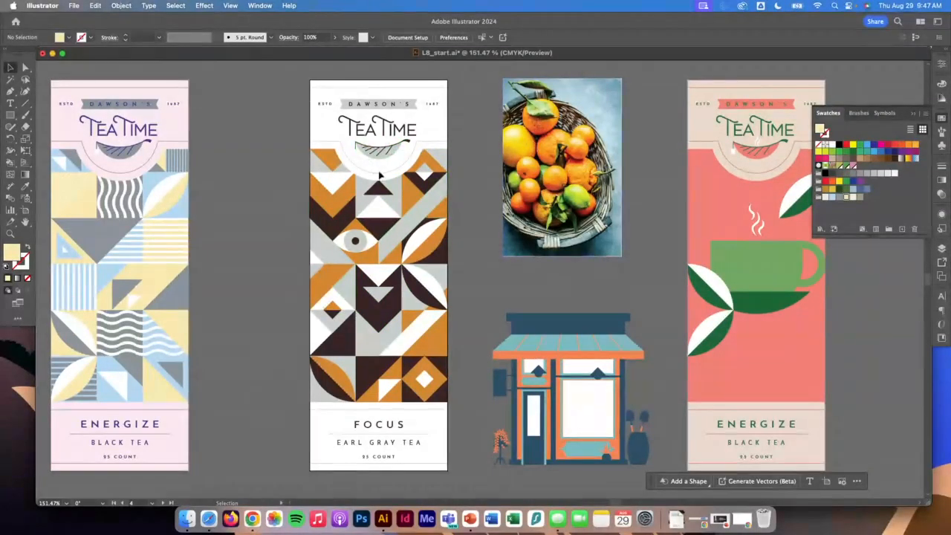
pyautogui.click(334, 196)
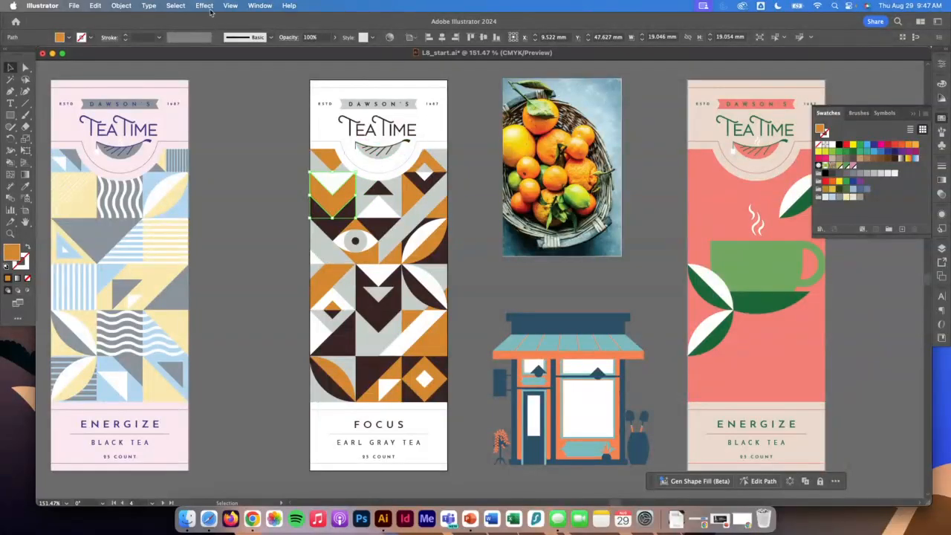
pyautogui.click(185, 5)
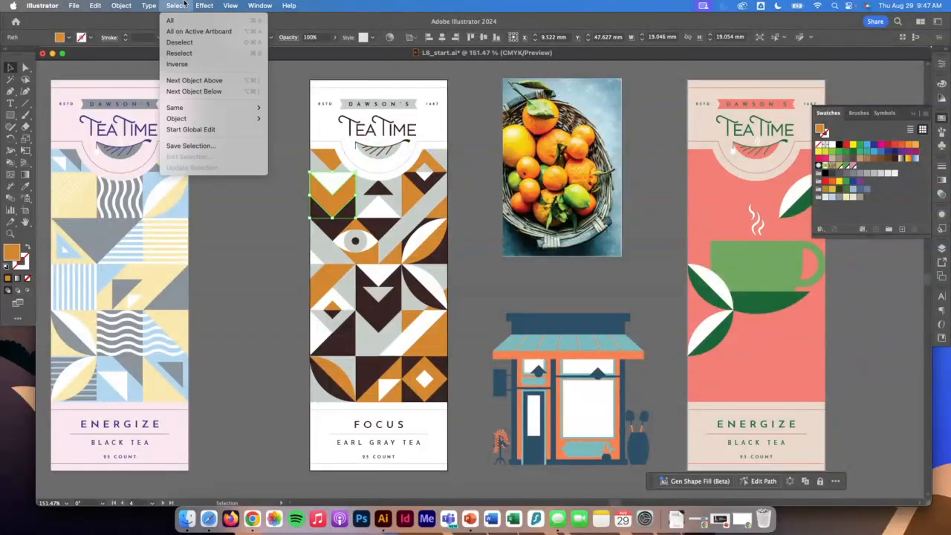
pyautogui.click(220, 20)
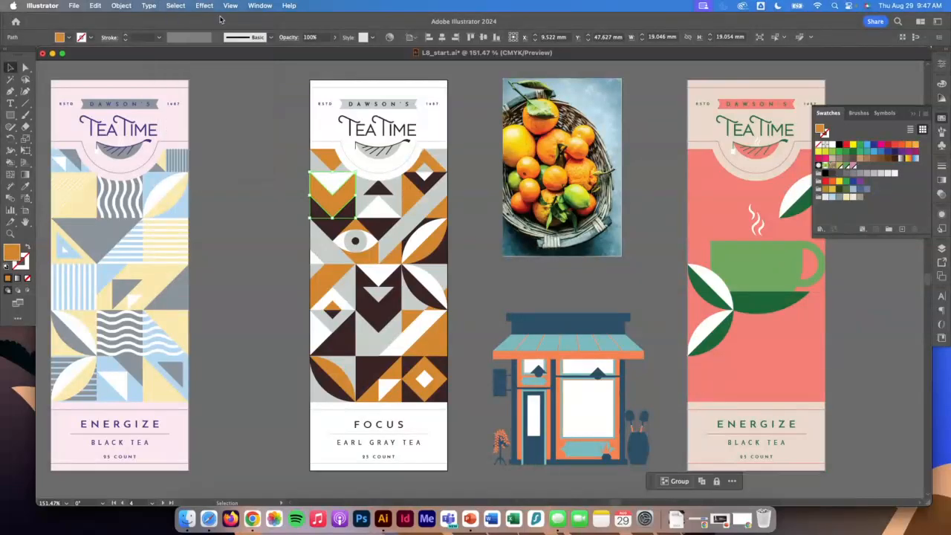
pyautogui.click(243, 137)
# - Select all artwork on the Focus label's artboard and open the Recolor options, placed clear of the label
pyautogui.click(331, 157)
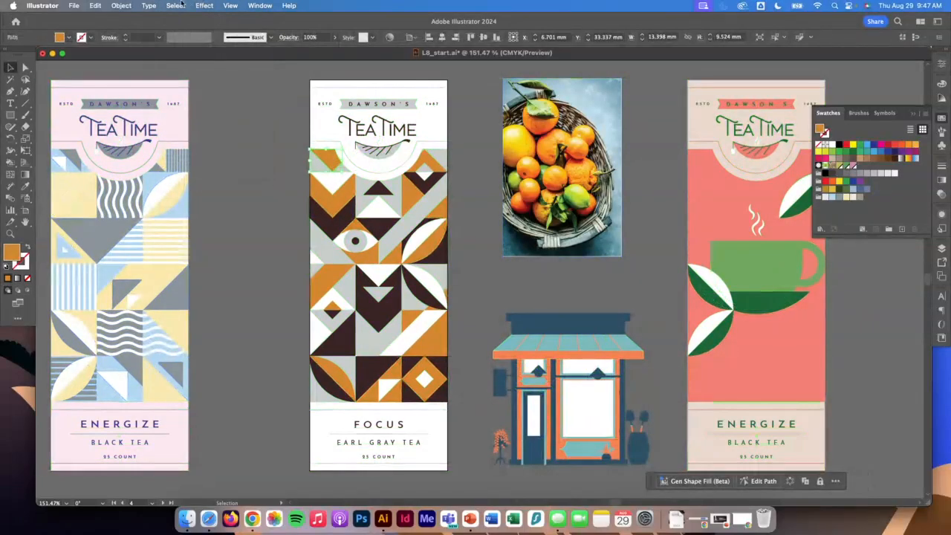
pyautogui.click(176, 6)
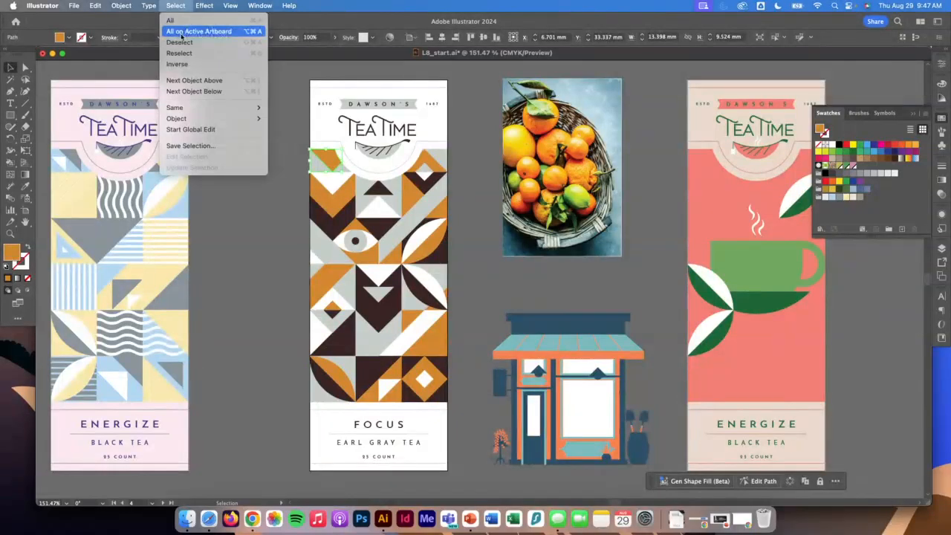
pyautogui.click(181, 33)
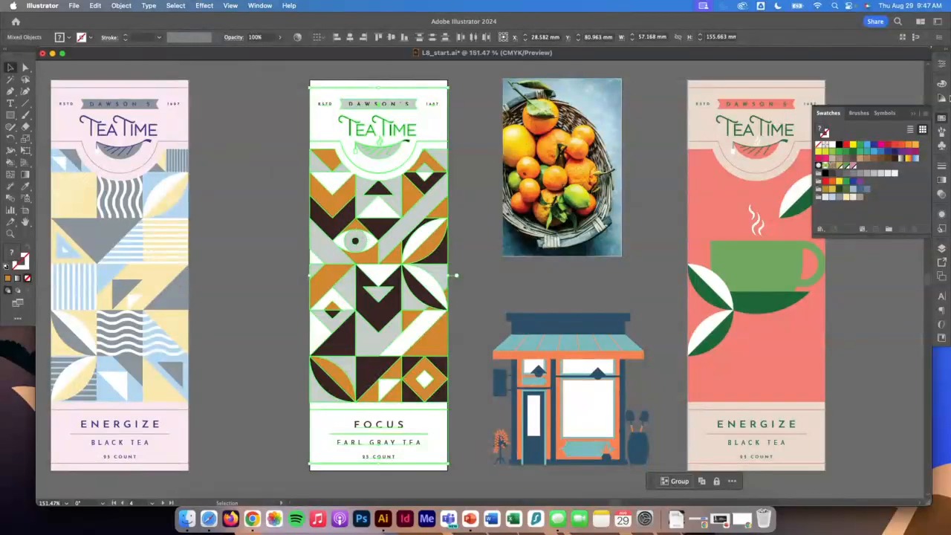
pyautogui.click(942, 66)
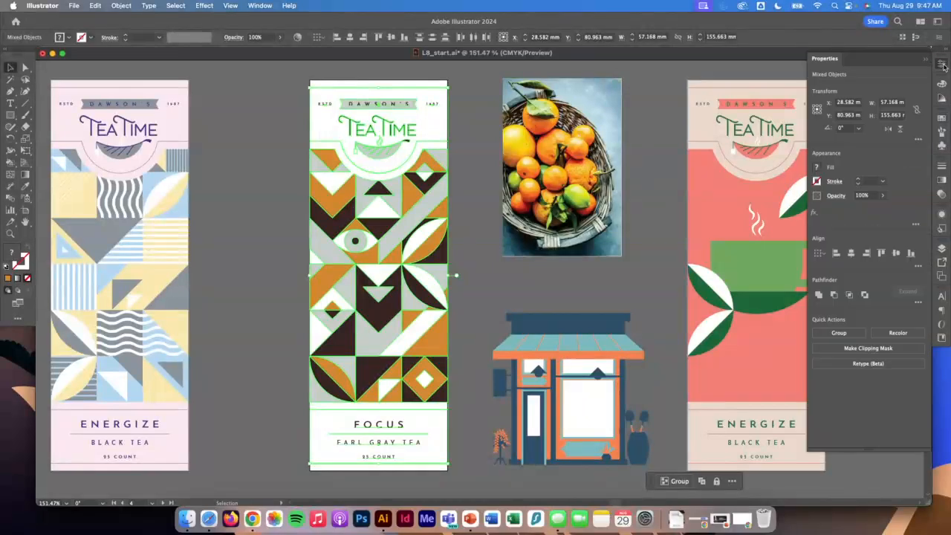
pyautogui.click(260, 5)
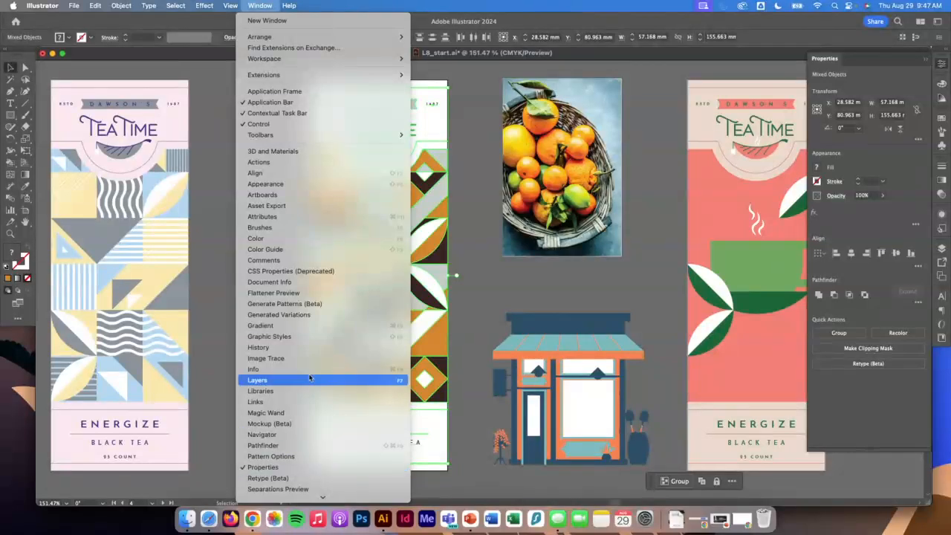
pyautogui.click(256, 6)
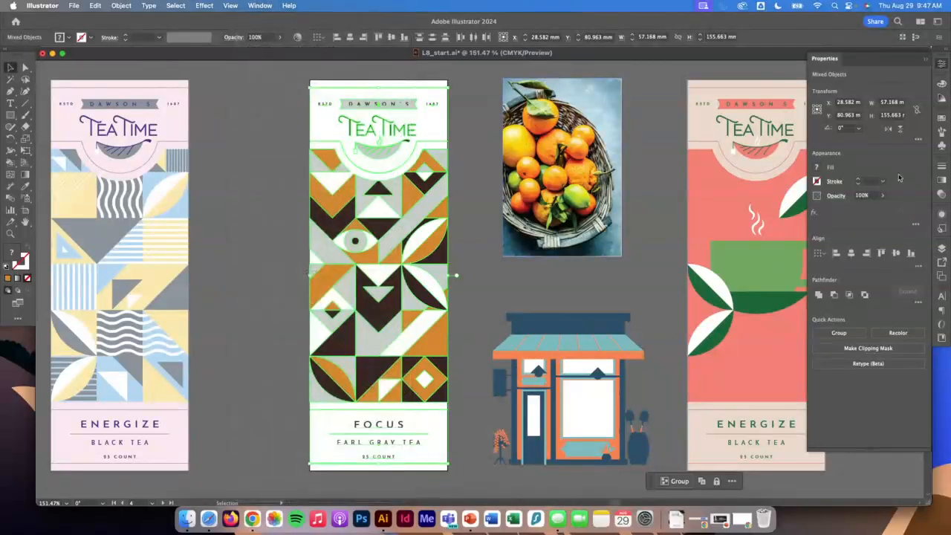
pyautogui.click(901, 335)
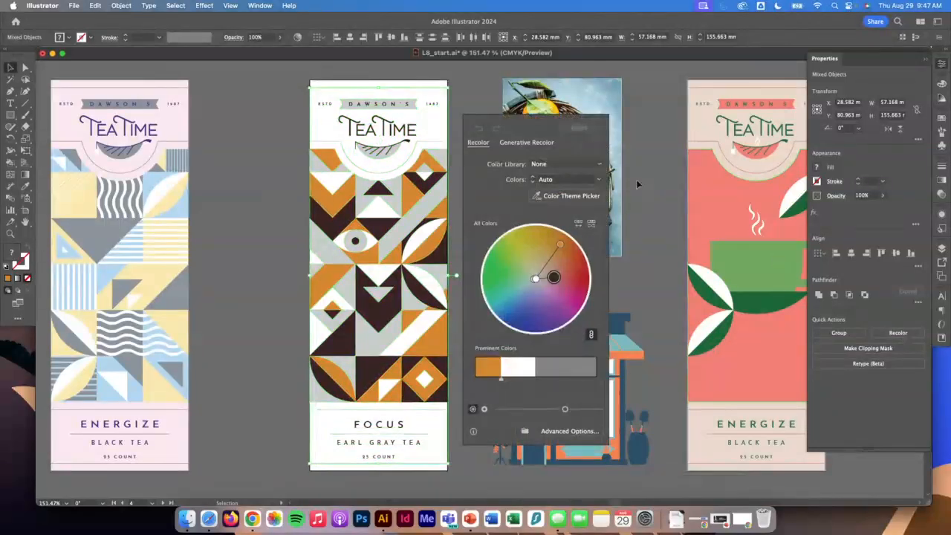
pyautogui.moveTo(523, 124); pyautogui.dragTo(617, 80)
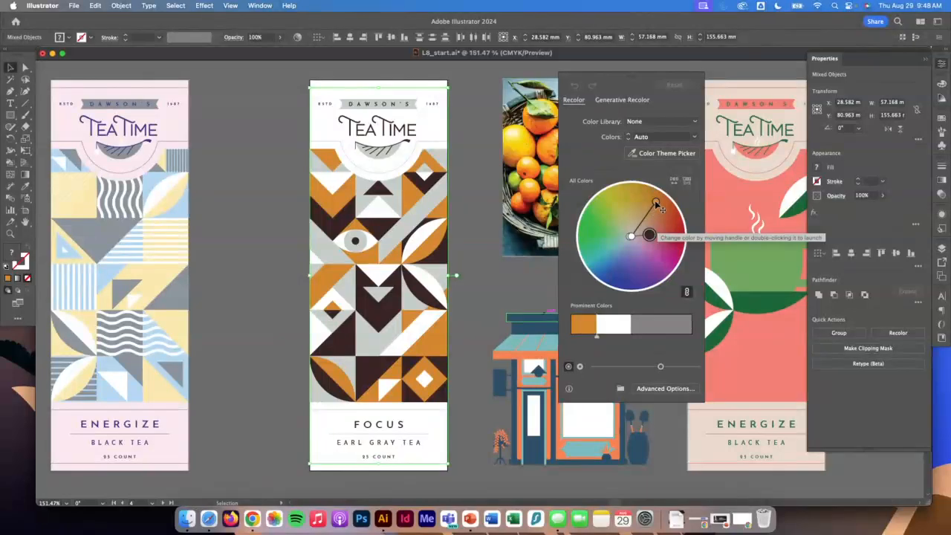
# - Try a brighter green, teal and pink scheme on the Focus label and enlarge white's share of the prominent colors
pyautogui.moveTo(656, 202); pyautogui.dragTo(659, 254)
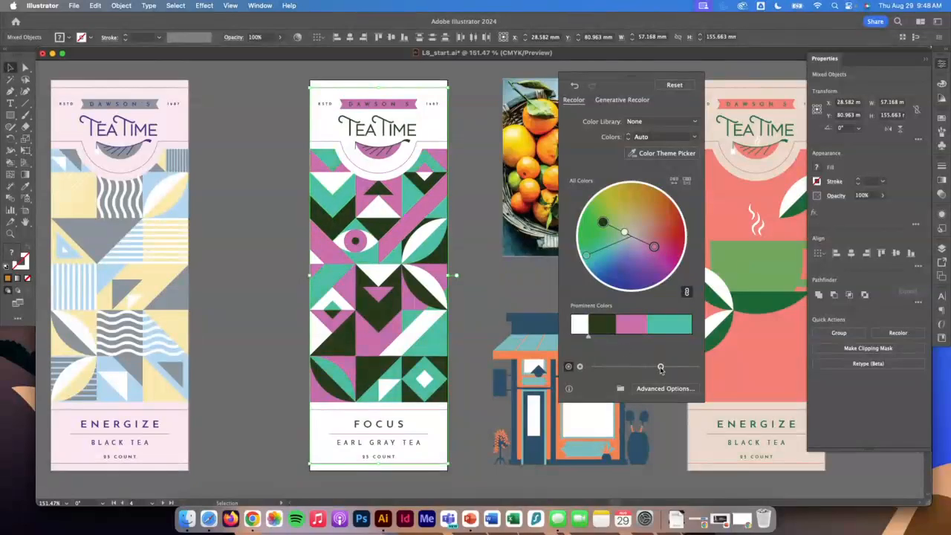
pyautogui.moveTo(660, 367)
pyautogui.mouseDown()
pyautogui.moveTo(682, 370)
pyautogui.moveTo(655, 371)
pyautogui.mouseUp()
pyautogui.moveTo(661, 367)
pyautogui.mouseDown()
pyautogui.moveTo(673, 369)
pyautogui.moveTo(665, 367)
pyautogui.mouseUp()
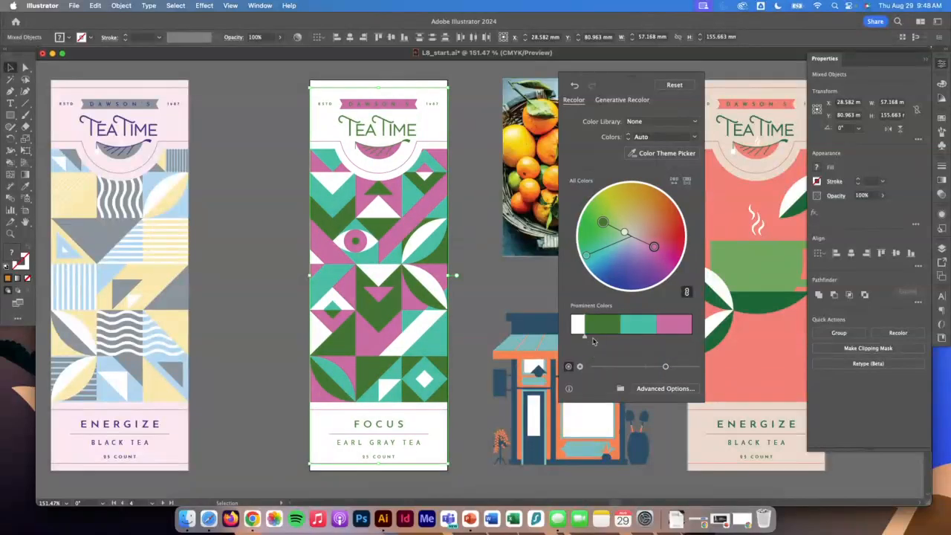
pyautogui.moveTo(585, 327); pyautogui.dragTo(609, 328)
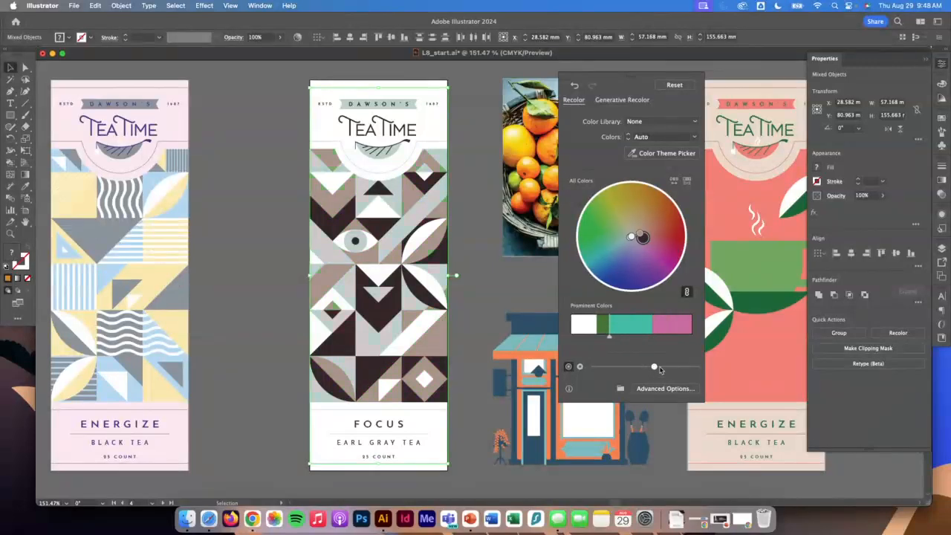
# - Brighten the Focus label's colors and shift its linked hues on the color wheel to maroon, teal and rust
pyautogui.moveTo(654, 366); pyautogui.dragTo(673, 369)
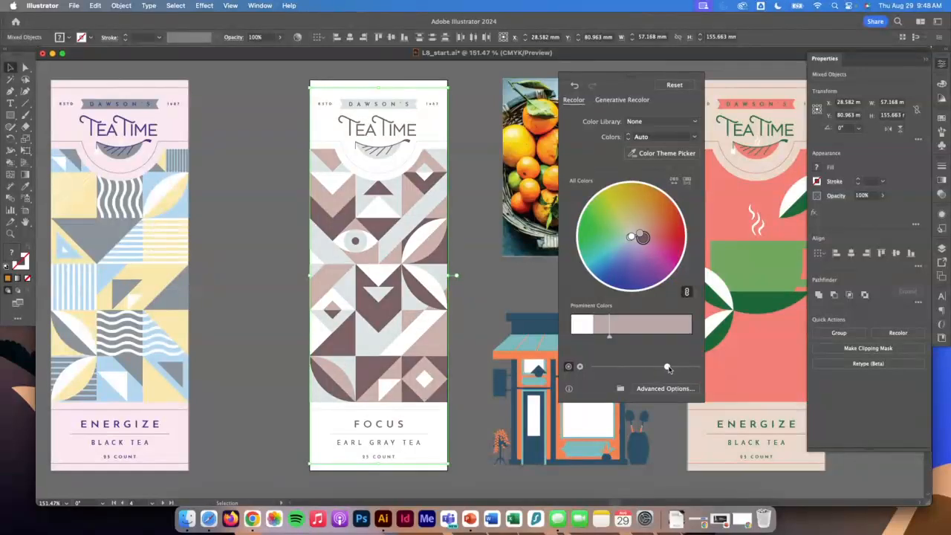
pyautogui.moveTo(643, 238); pyautogui.dragTo(669, 251)
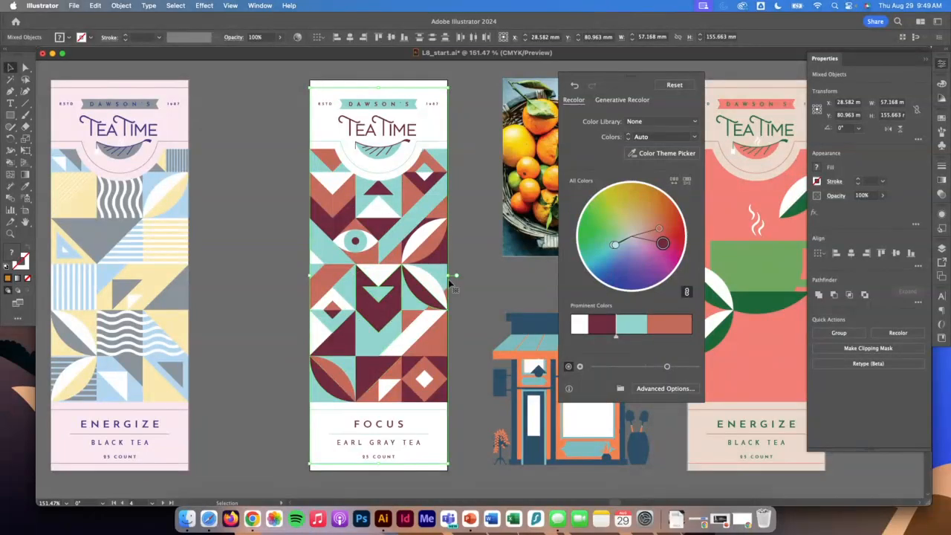
pyautogui.moveTo(624, 80); pyautogui.dragTo(711, 80)
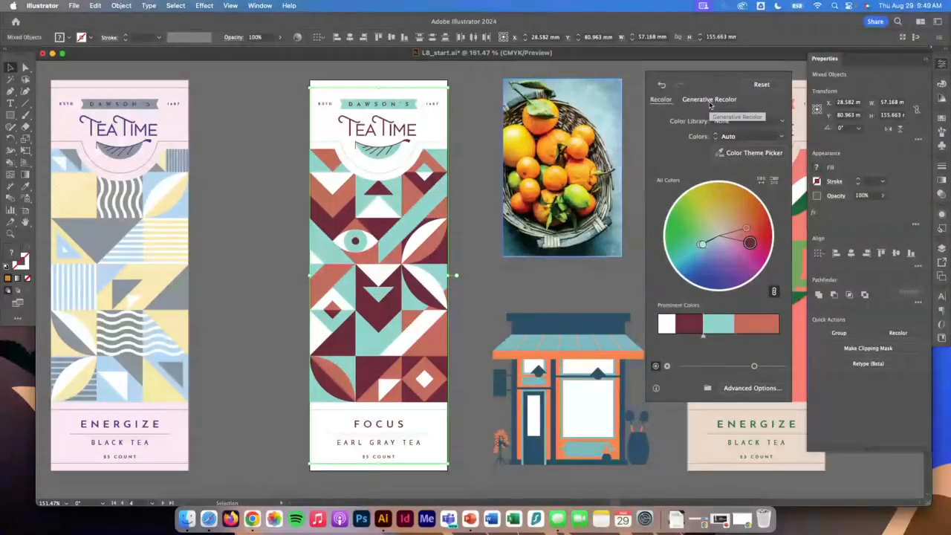
# - Generate color variations for the Focus label with Generative Recolor using the sample prompt Trippy disco lights
pyautogui.click(709, 102)
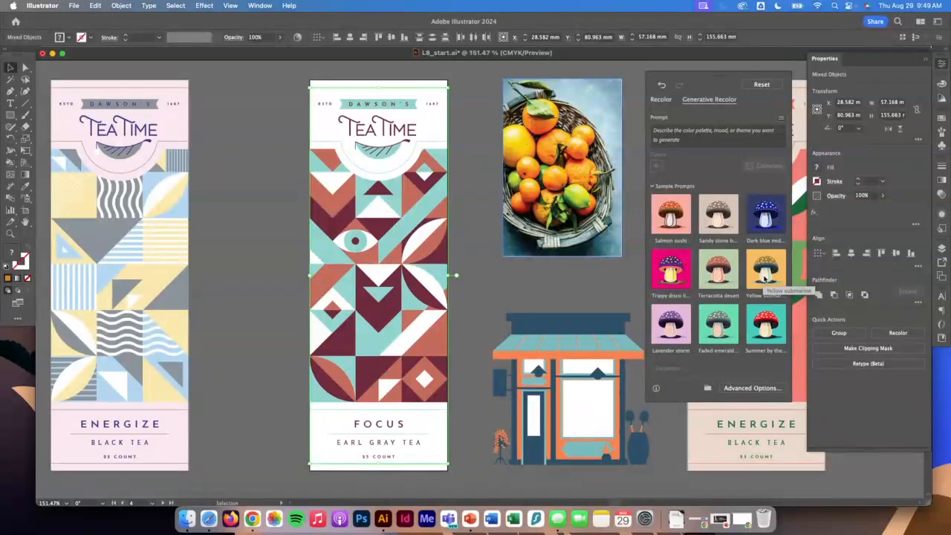
pyautogui.scroll(-3, 696, 249)
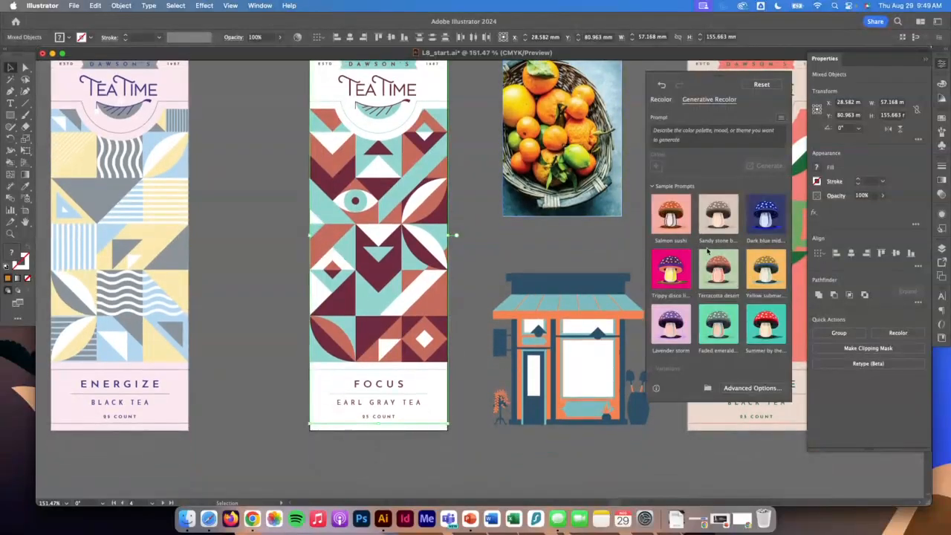
pyautogui.click(676, 269)
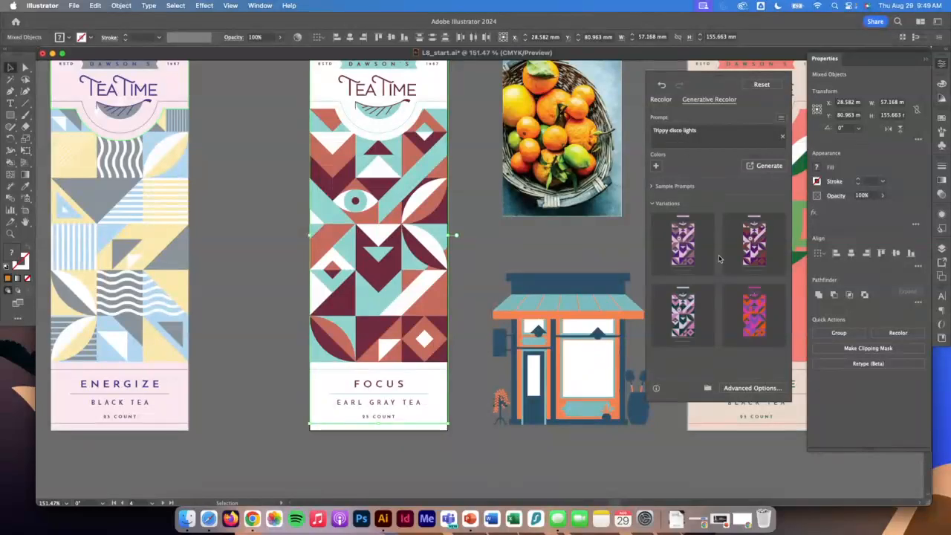
# - Compare the generated Trippy disco lights variations on the Focus label and apply the pink, lavender and dark green one
pyautogui.click(757, 319)
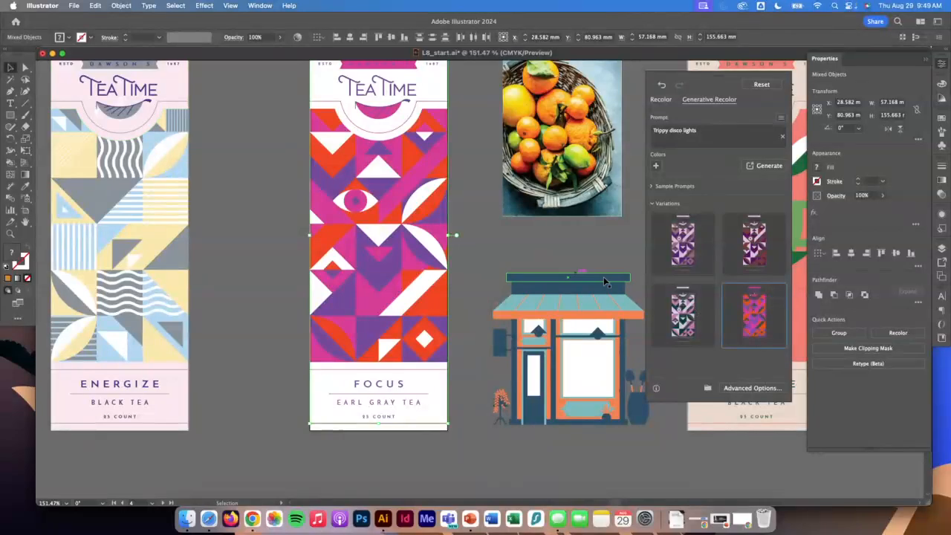
pyautogui.click(681, 316)
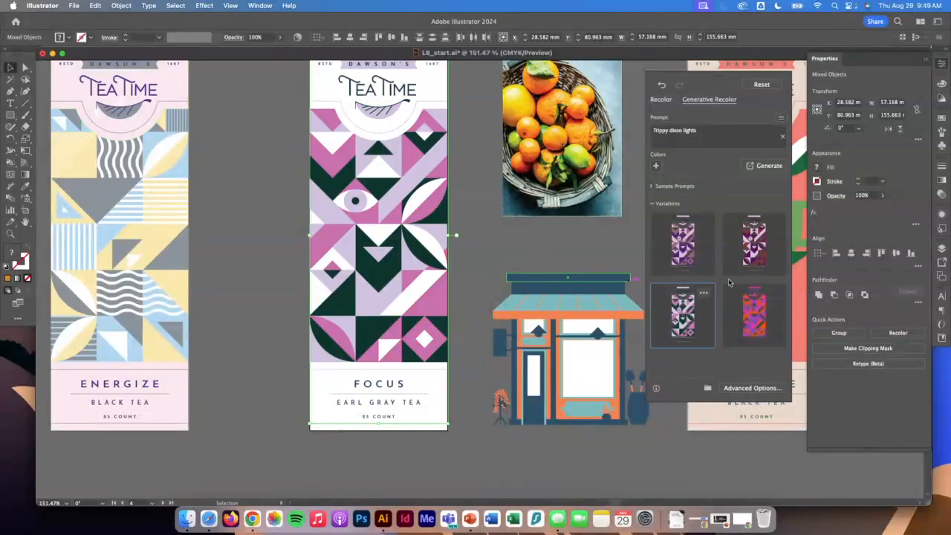
pyautogui.click(754, 251)
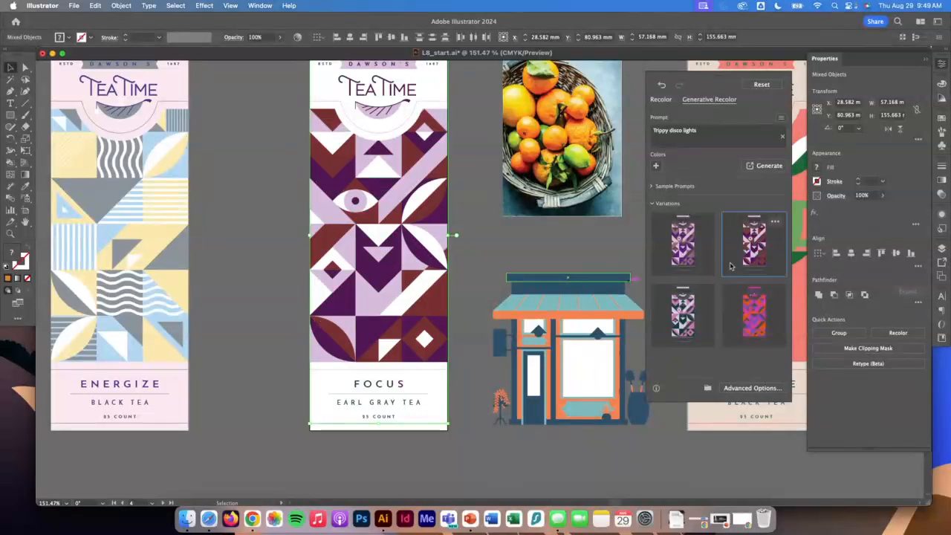
pyautogui.click(685, 308)
pyautogui.click(514, 234)
pyautogui.scroll(3, 514, 235)
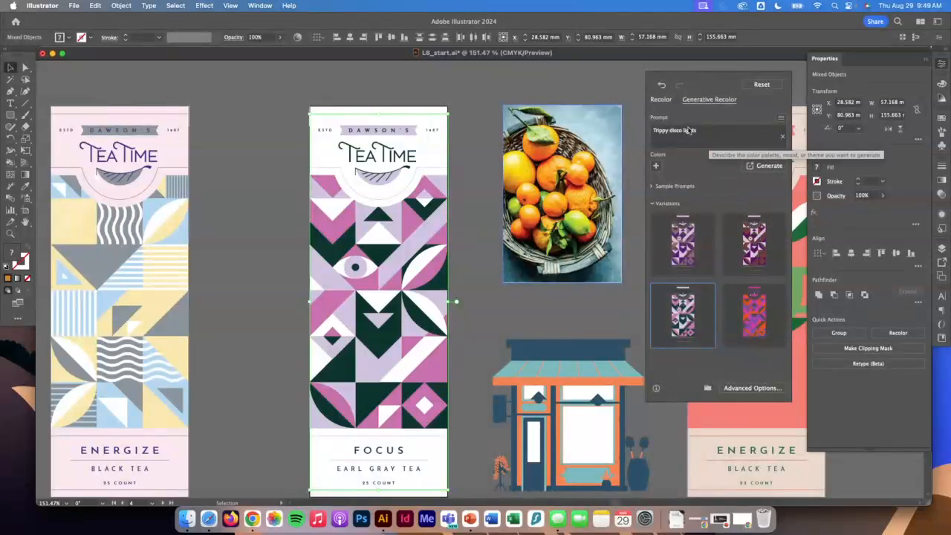
# - Recolor the Focus label with a color theme sampled from the citrus basket photo and reduce the dark brown share of the prominent colors
pyautogui.click(660, 98)
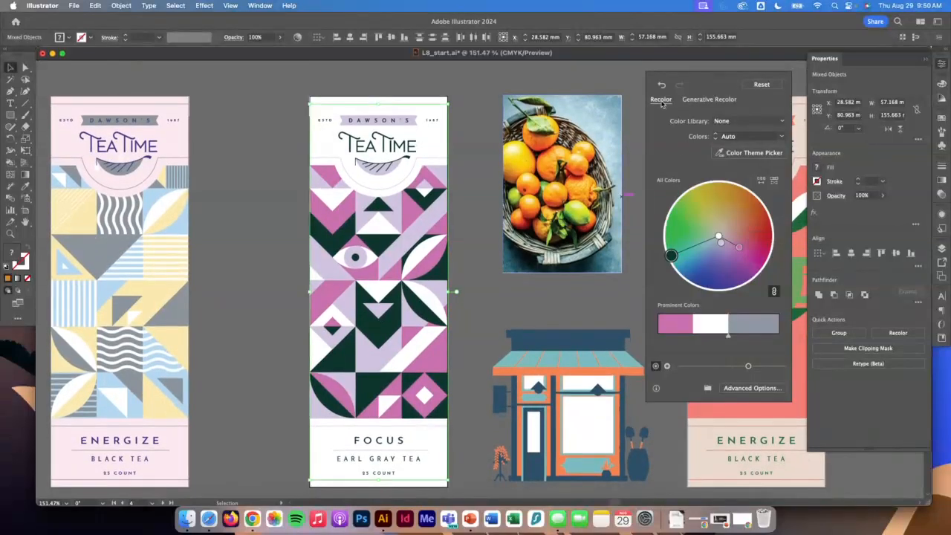
pyautogui.click(745, 155)
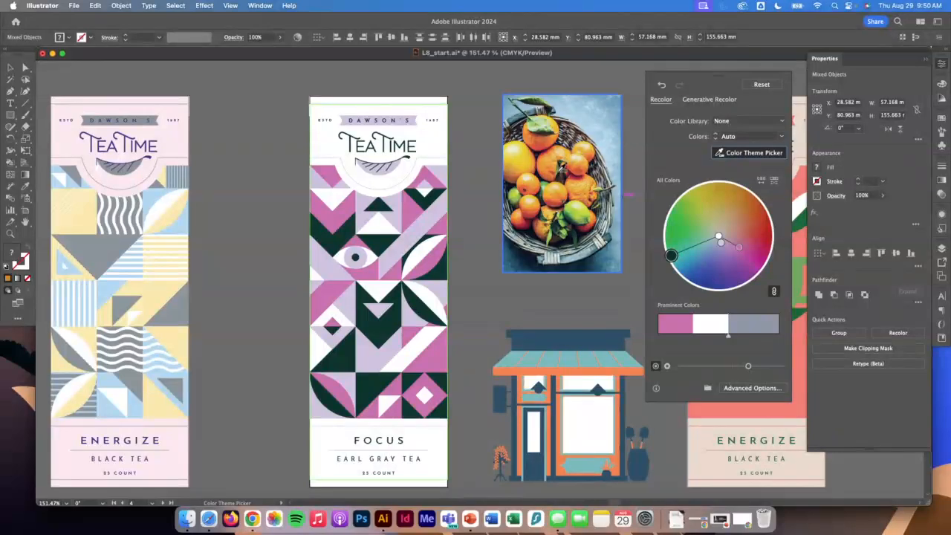
pyautogui.click(552, 160)
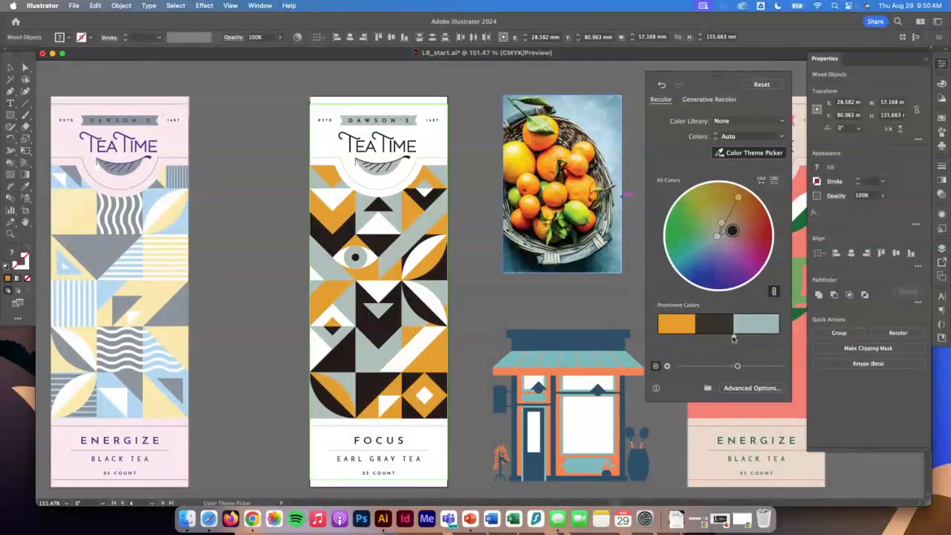
pyautogui.moveTo(734, 328); pyautogui.dragTo(704, 326)
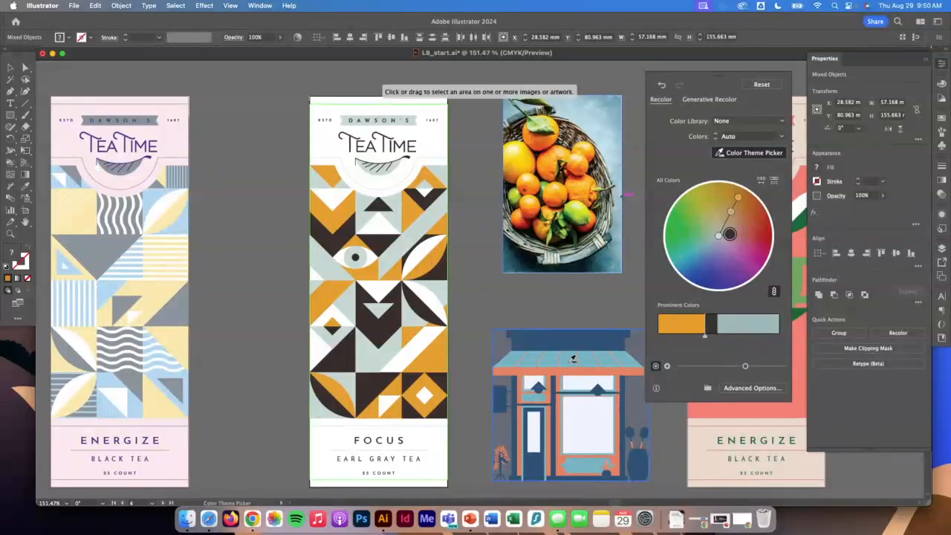
pyautogui.click(697, 101)
pyautogui.click(661, 98)
pyautogui.click(737, 154)
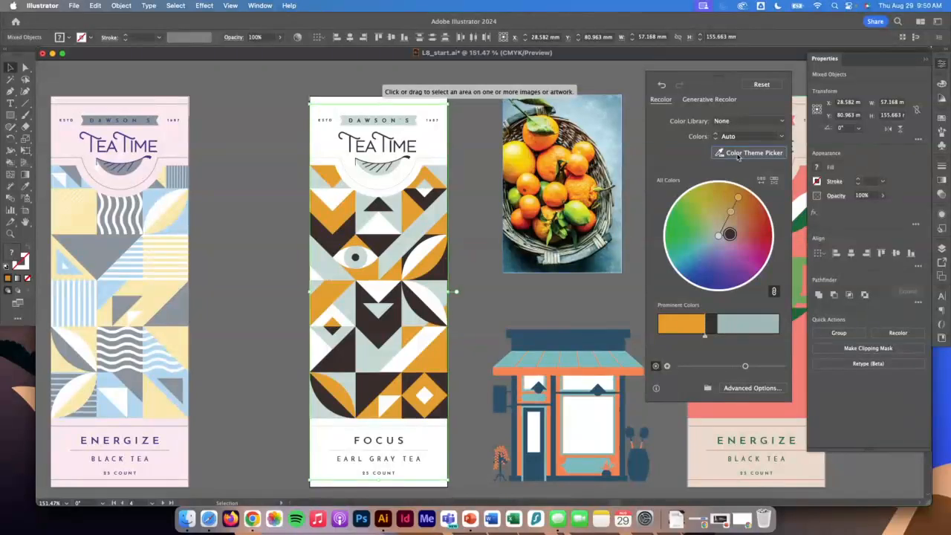
pyautogui.click(737, 153)
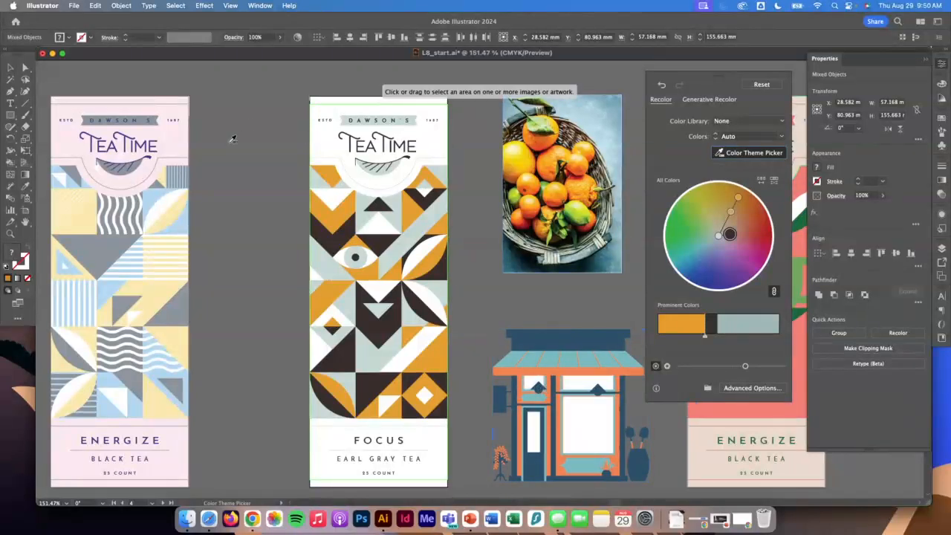
pyautogui.click(10, 68)
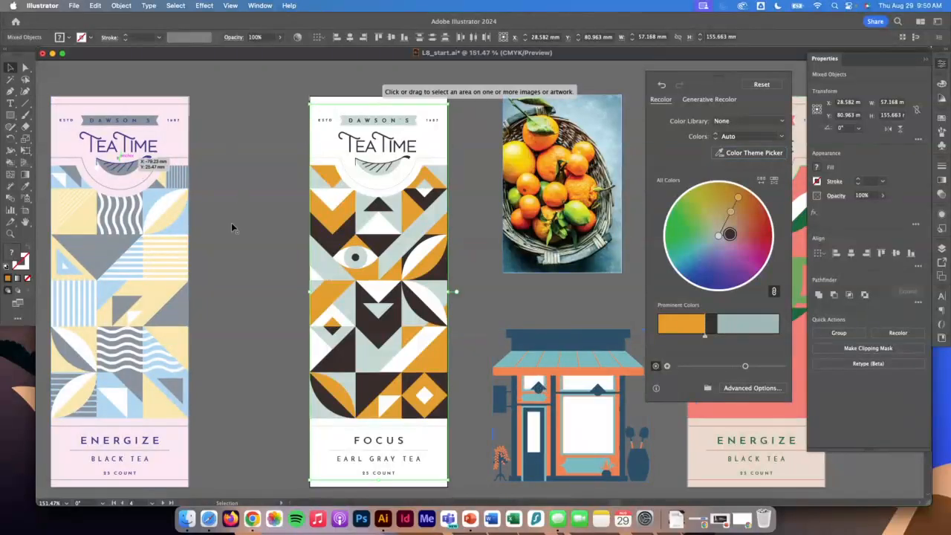
pyautogui.click(175, 5)
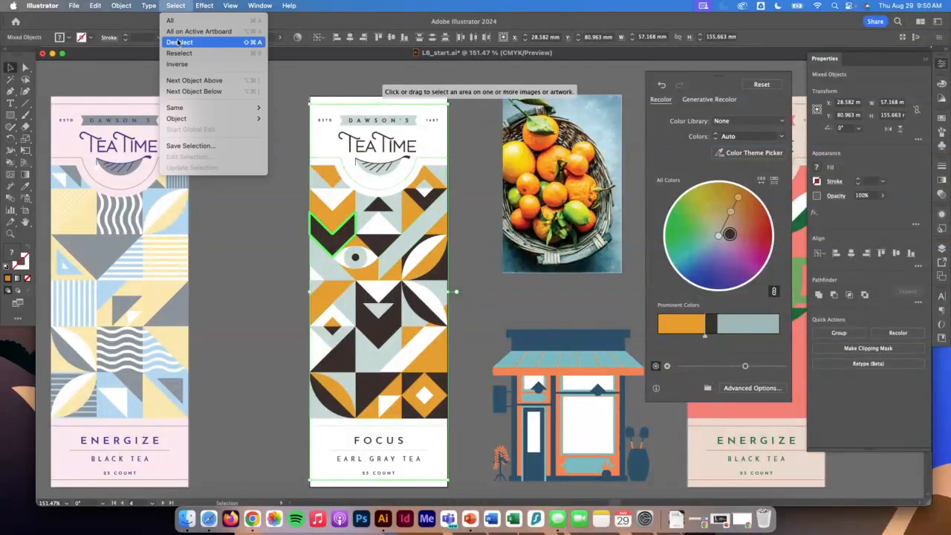
pyautogui.click(187, 35)
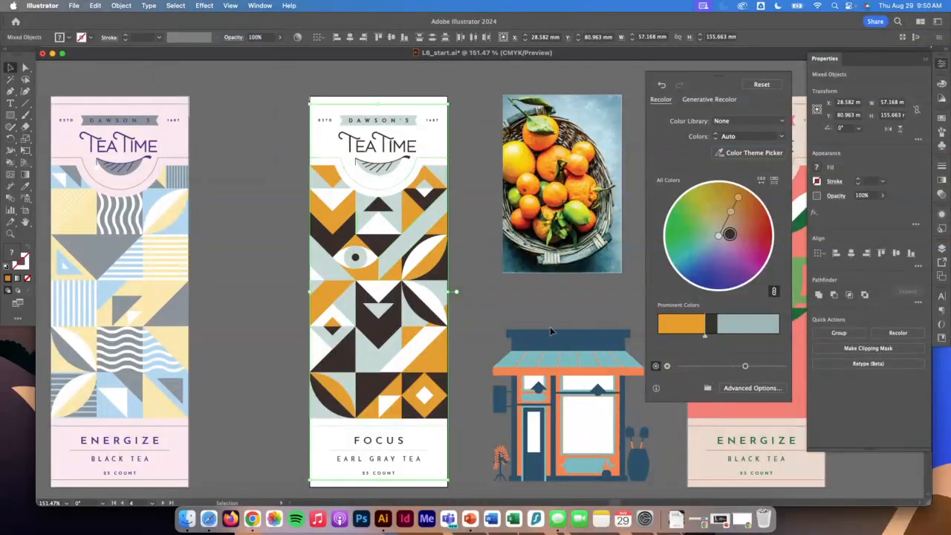
# - Recolor the Focus label with the orange, teal and navy color theme sampled from the storefront illustration
pyautogui.click(750, 152)
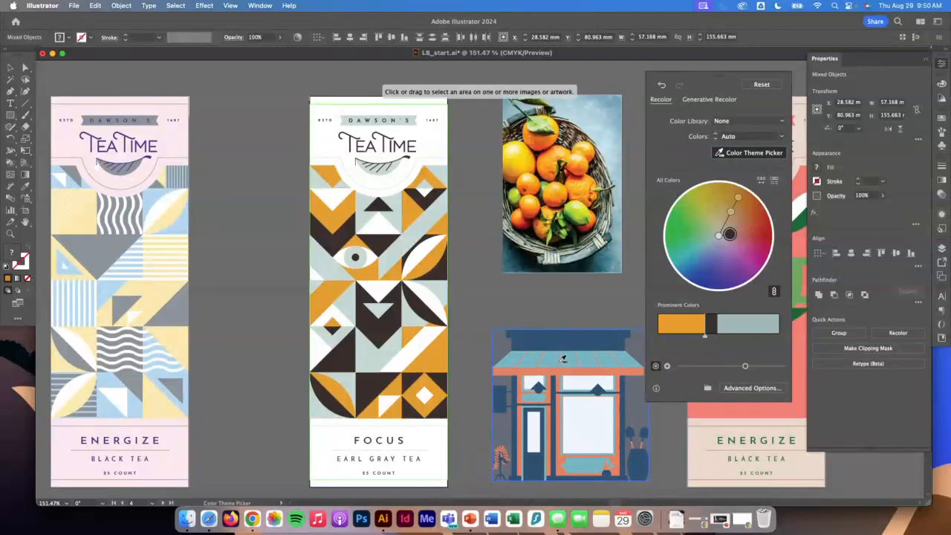
pyautogui.moveTo(509, 339)
pyautogui.mouseDown()
pyautogui.moveTo(500, 360)
pyautogui.moveTo(552, 370)
pyautogui.moveTo(506, 338)
pyautogui.mouseUp()
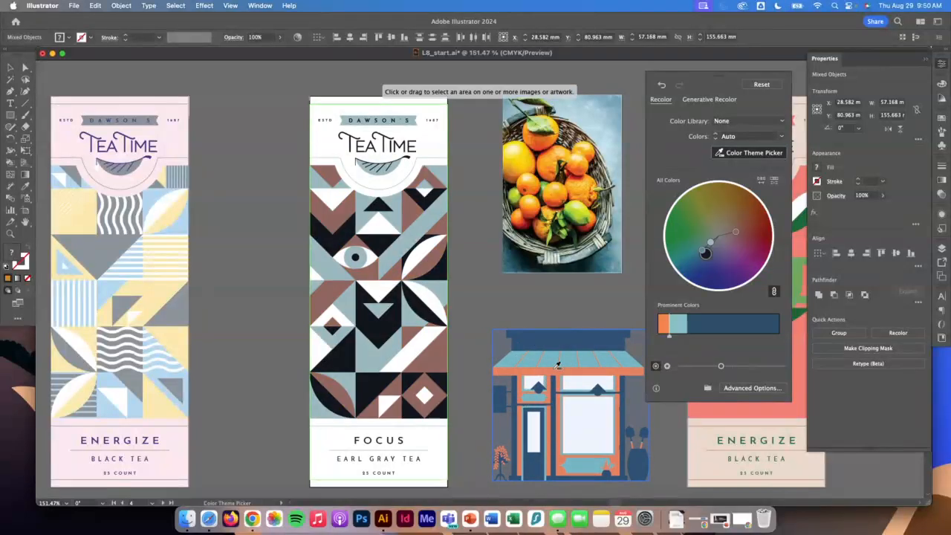
pyautogui.moveTo(556, 368)
pyautogui.mouseDown()
pyautogui.moveTo(554, 391)
pyautogui.moveTo(556, 366)
pyautogui.mouseUp()
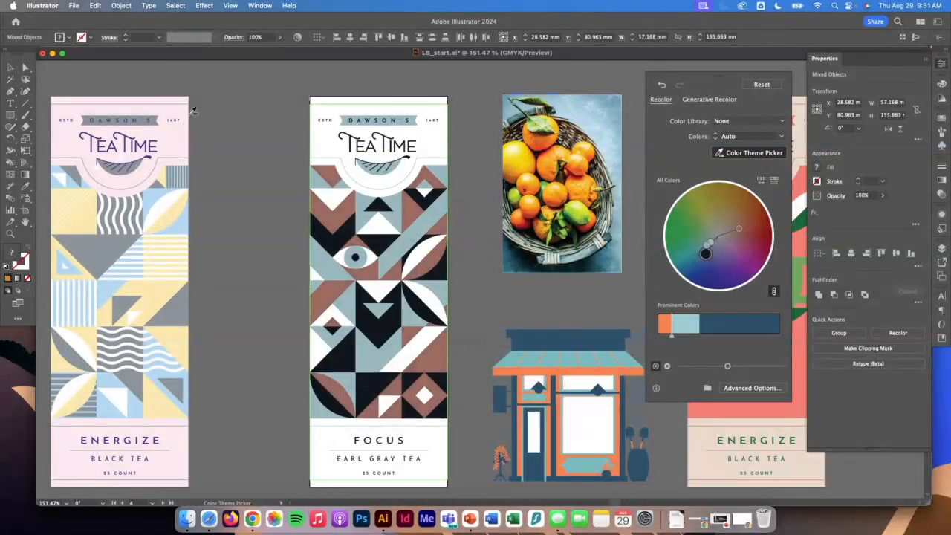
pyautogui.click(10, 67)
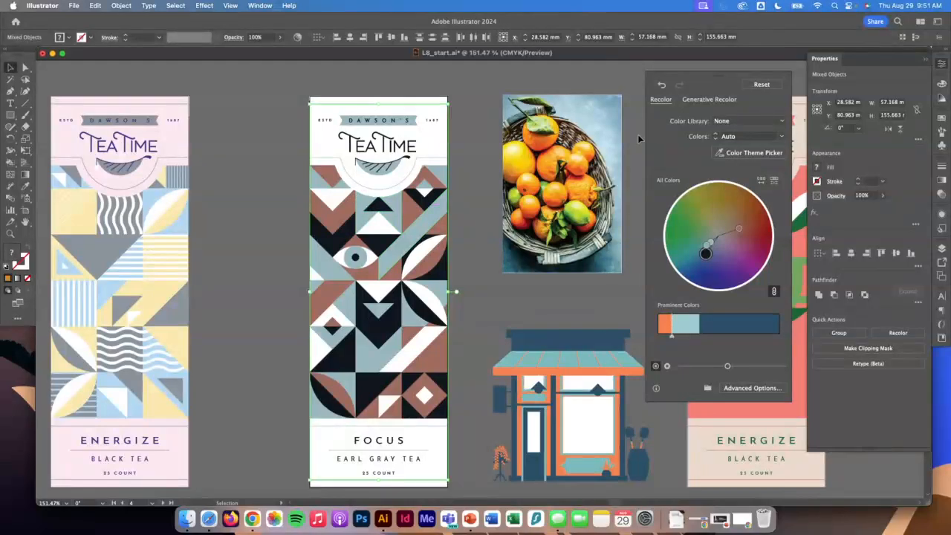
# - Collapse the object properties, close the recolor options and deselect the Focus label's artwork
pyautogui.hscroll(3, 611, 154)
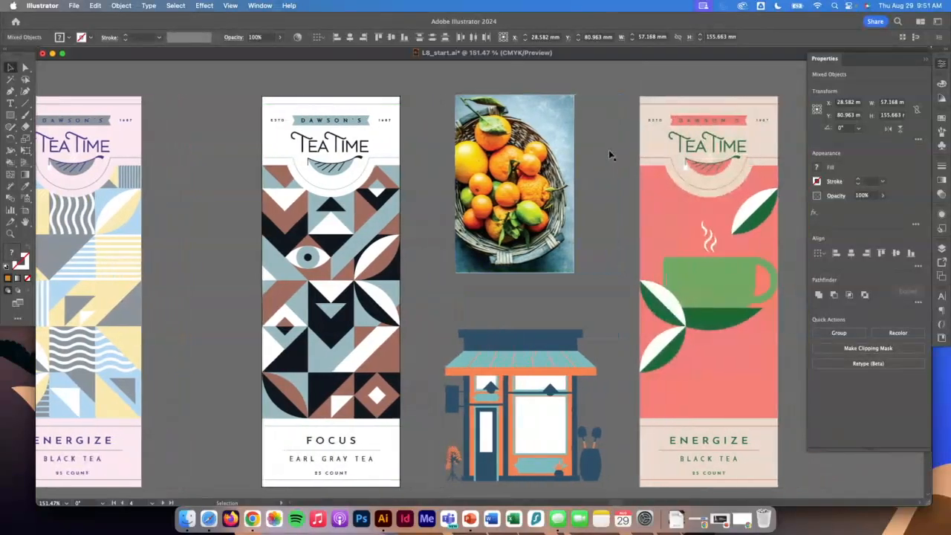
pyautogui.hscroll(10, 609, 155)
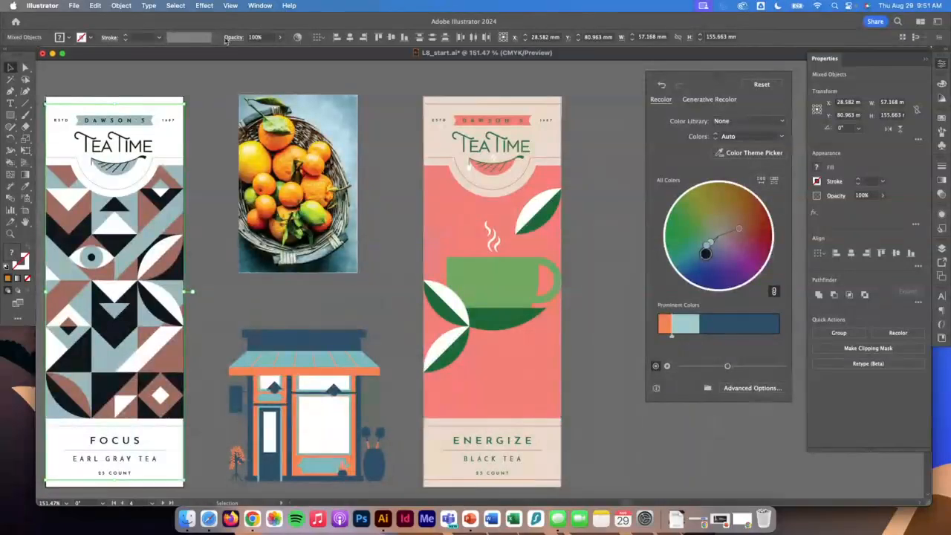
pyautogui.click(924, 62)
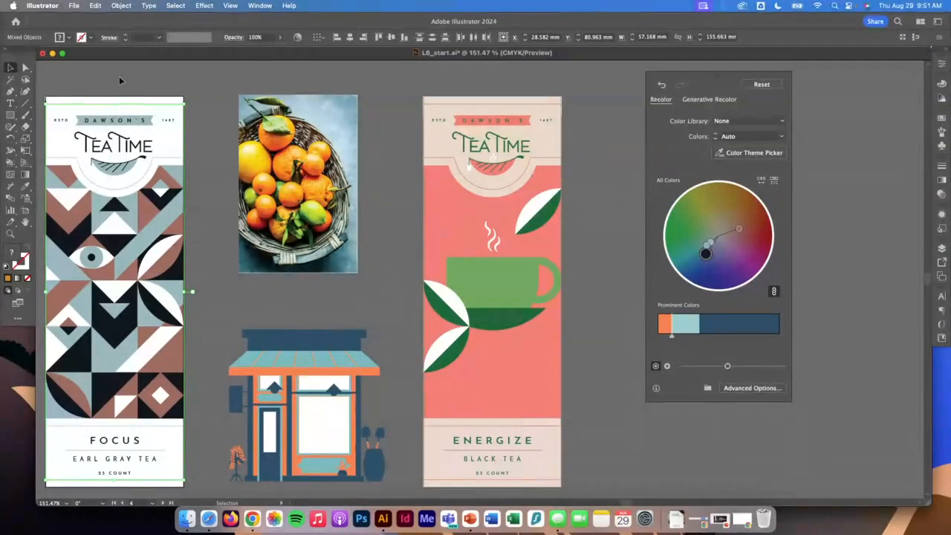
pyautogui.click(582, 175)
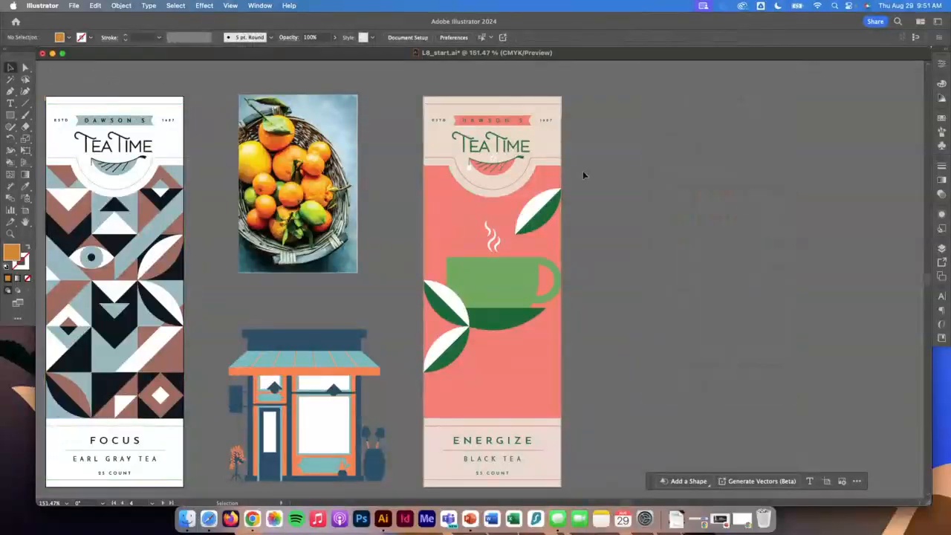
# - Inside the teacup label's artwork group, draw diagonal lines from the crest past the left edge and from the leaf junction past the lower-right corner
pyautogui.hscroll(-2, 583, 175)
pyautogui.click(553, 273)
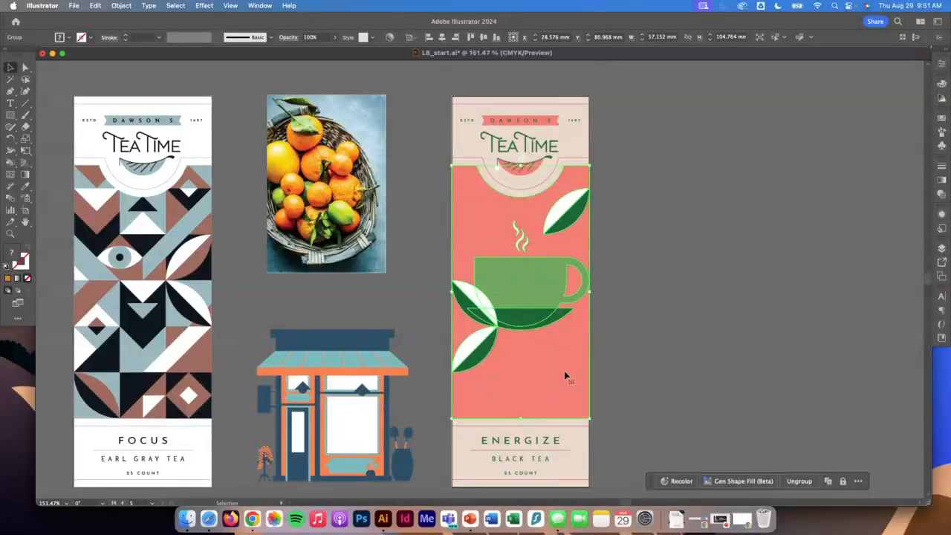
pyautogui.doubleClick(528, 275)
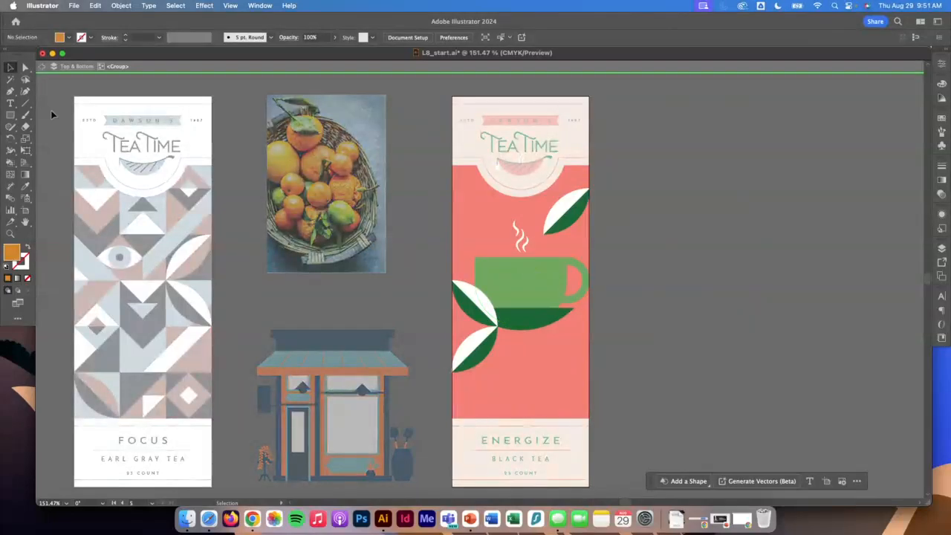
pyautogui.click(25, 102)
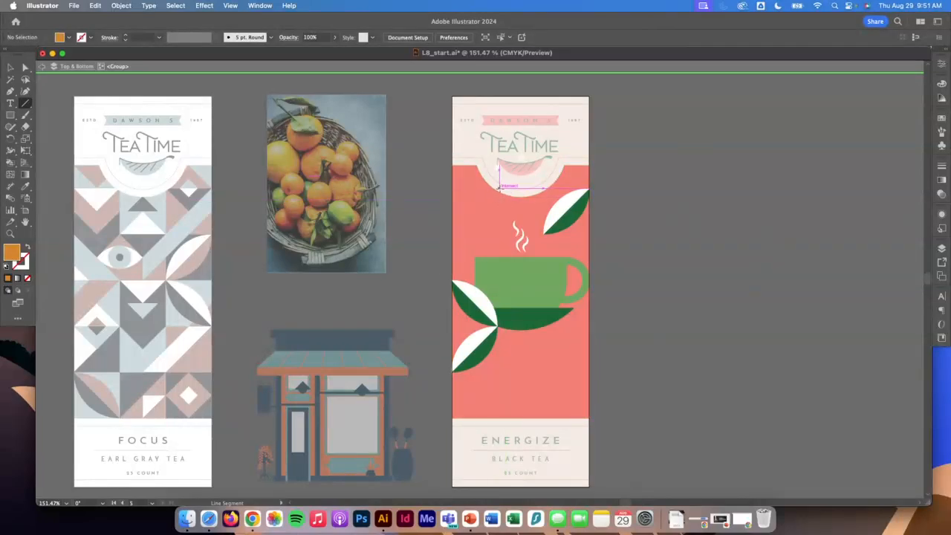
pyautogui.moveTo(499, 187)
pyautogui.mouseDown()
pyautogui.moveTo(465, 249)
pyautogui.moveTo(431, 263)
pyautogui.mouseUp()
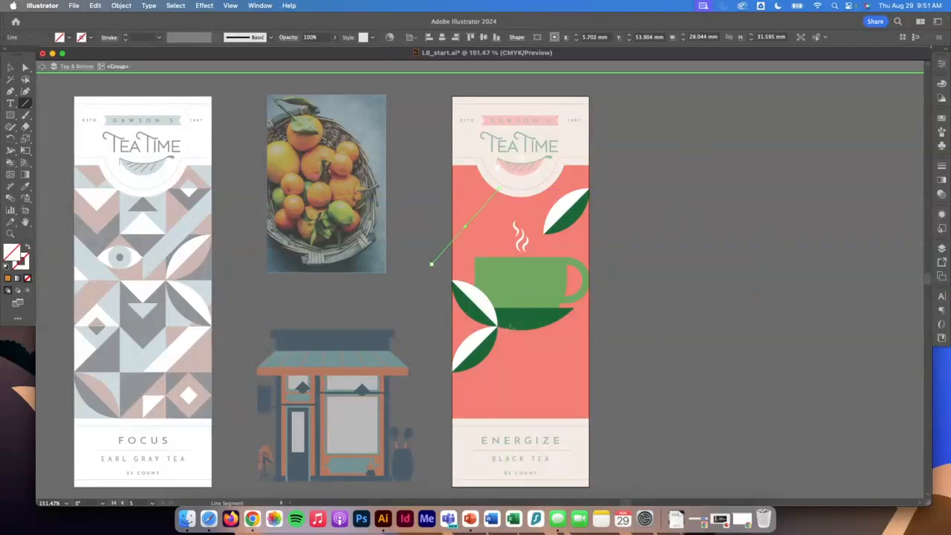
pyautogui.moveTo(497, 326); pyautogui.dragTo(602, 430)
pyautogui.click(10, 68)
pyautogui.click(617, 327)
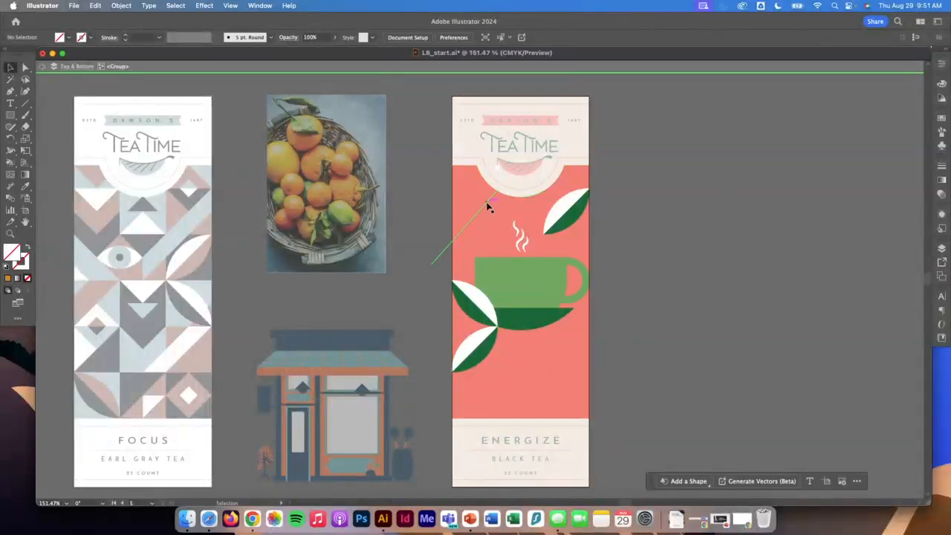
pyautogui.doubleClick(679, 313)
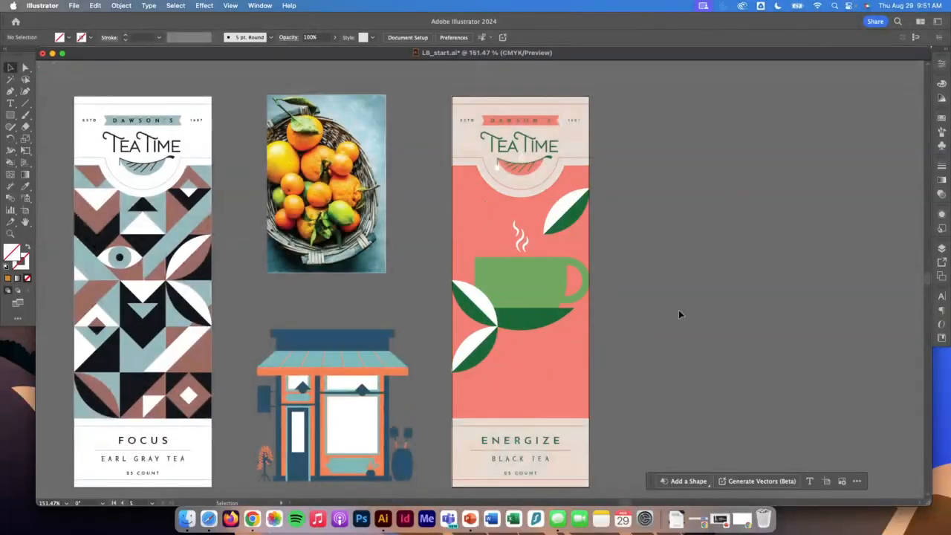
# - Select the teacup artwork group and add the teal, cream and orange color group from the Impressionism art history library to the document swatches
pyautogui.click(563, 351)
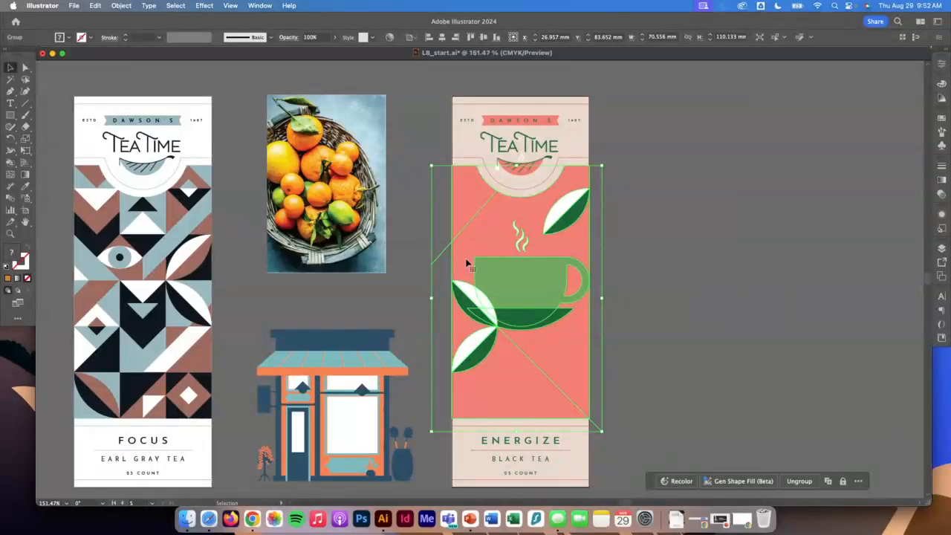
pyautogui.hscroll(-5, 461, 246)
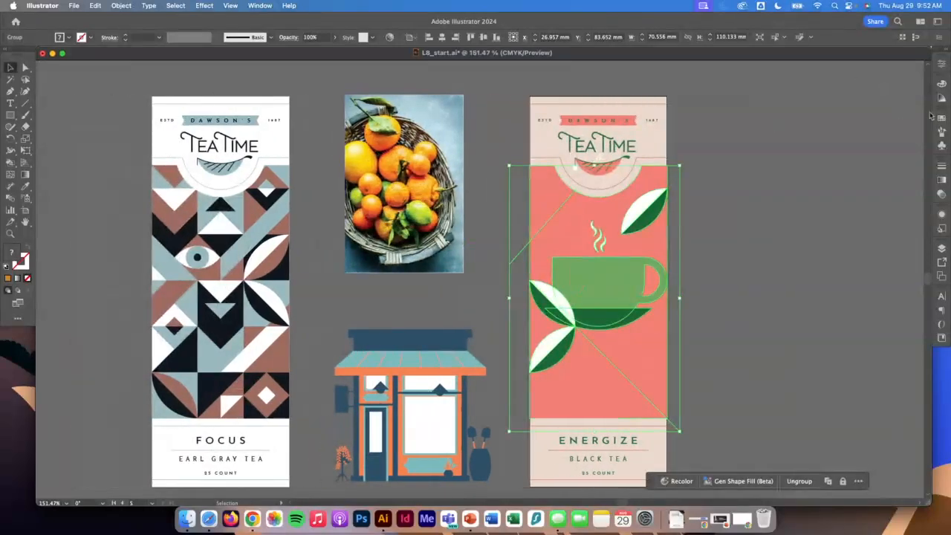
pyautogui.click(941, 119)
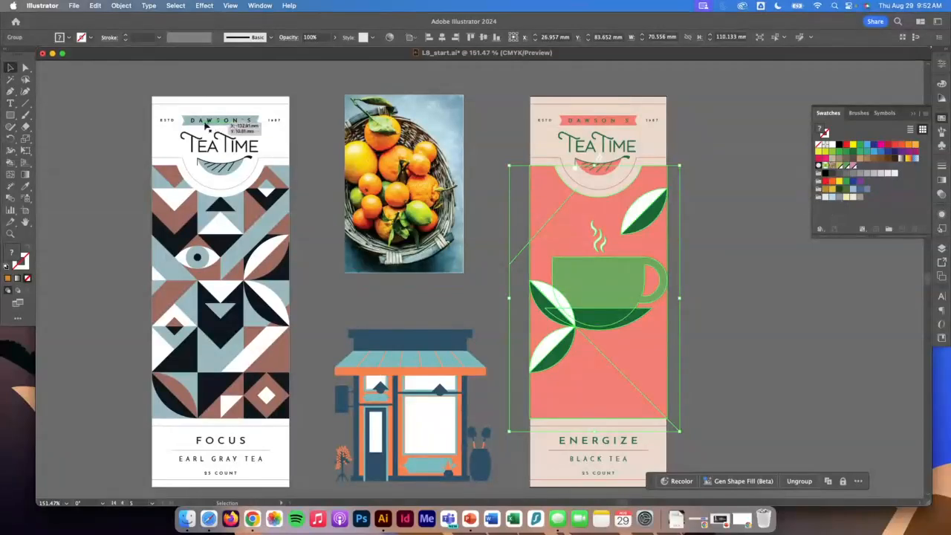
pyautogui.click(821, 230)
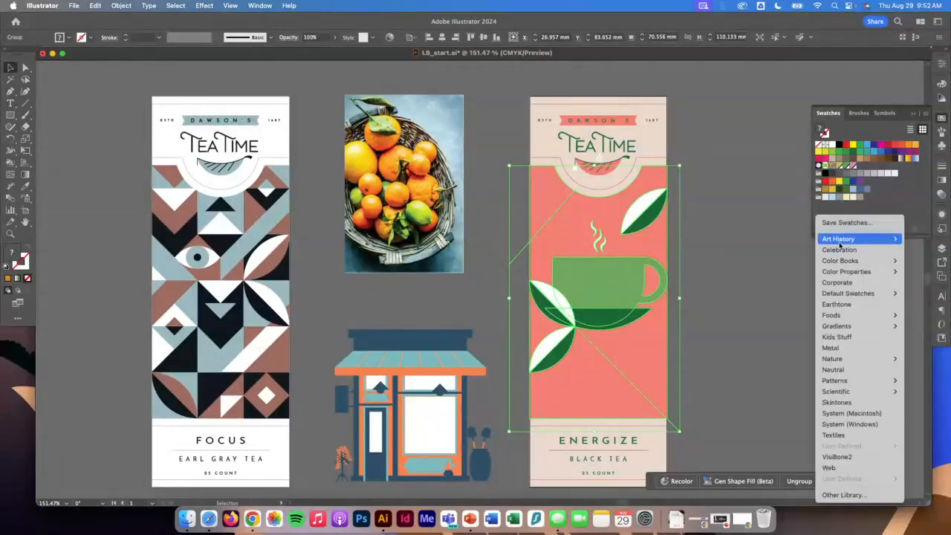
pyautogui.moveTo(840, 239)
pyautogui.click(792, 262)
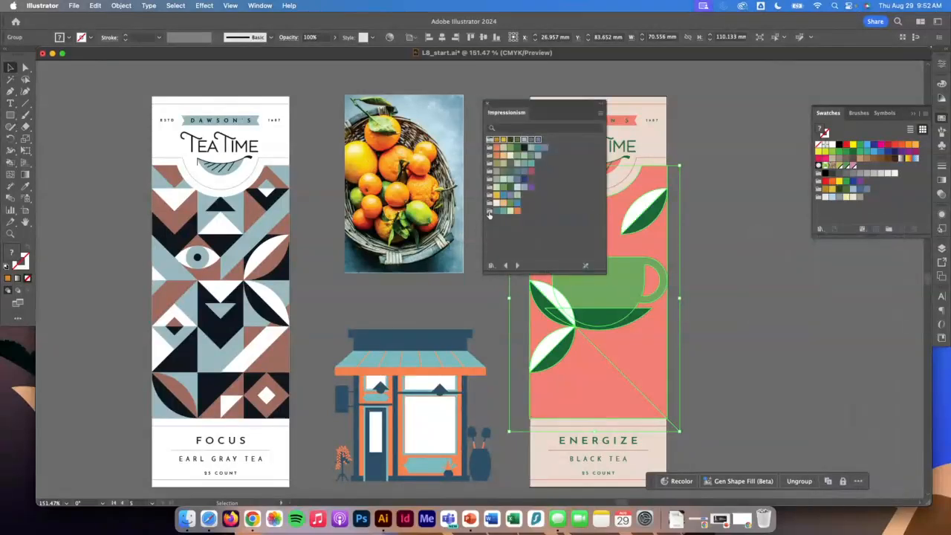
pyautogui.click(489, 212)
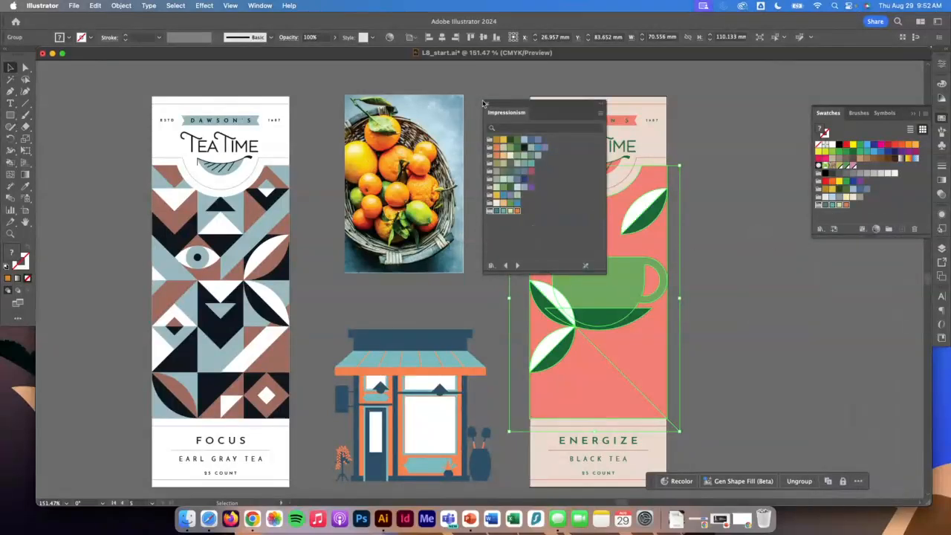
pyautogui.click(484, 103)
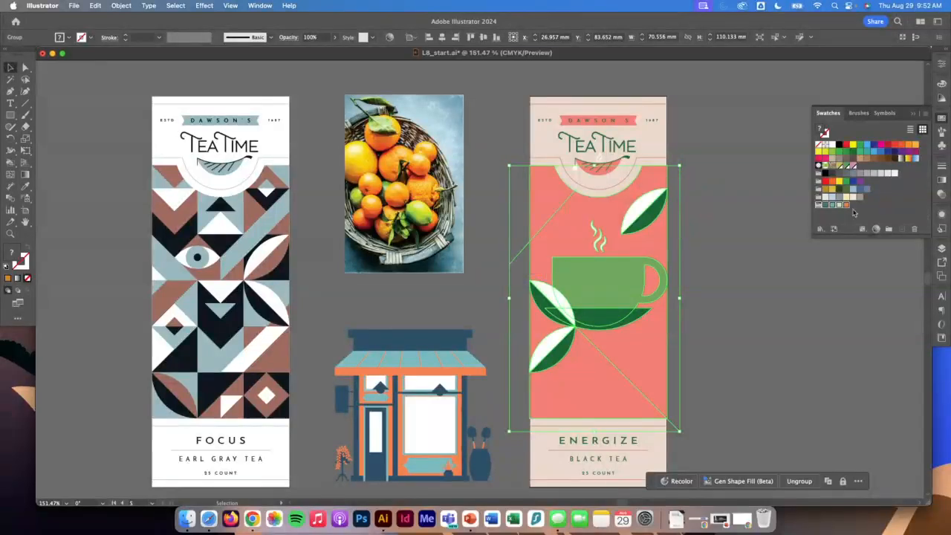
# - Activate the Live Paint Bucket and load it with the dark teal of the added Impressionism color group
pyautogui.click(12, 152)
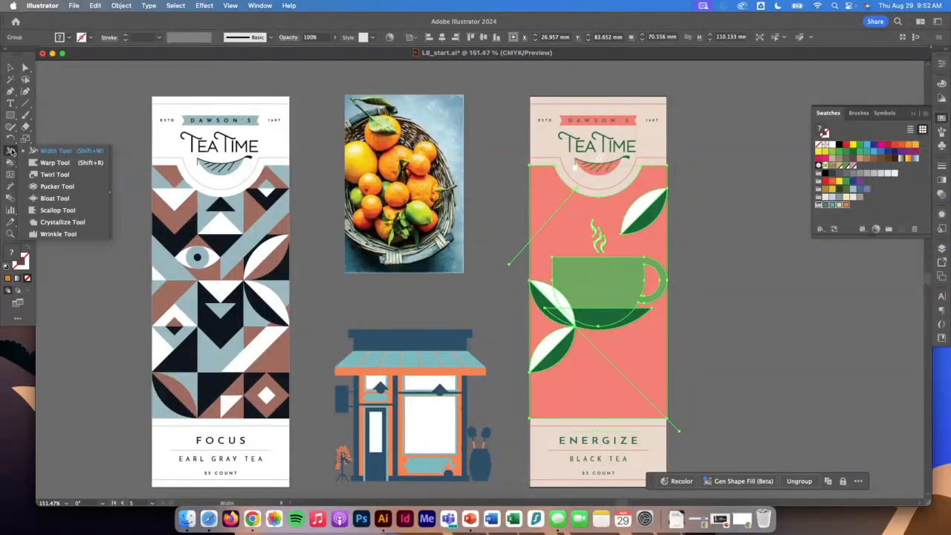
pyautogui.click(10, 165)
pyautogui.moveTo(10, 164); pyautogui.dragTo(69, 174)
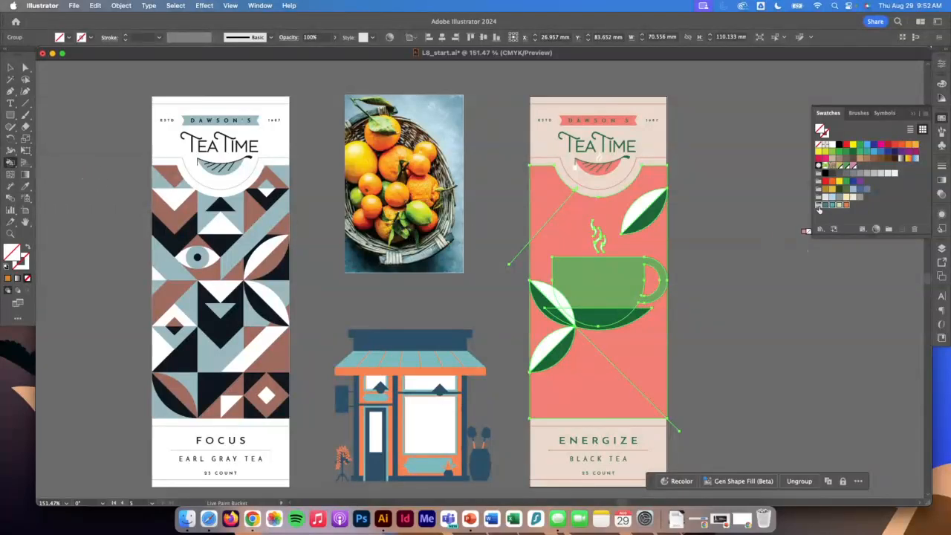
pyautogui.click(818, 206)
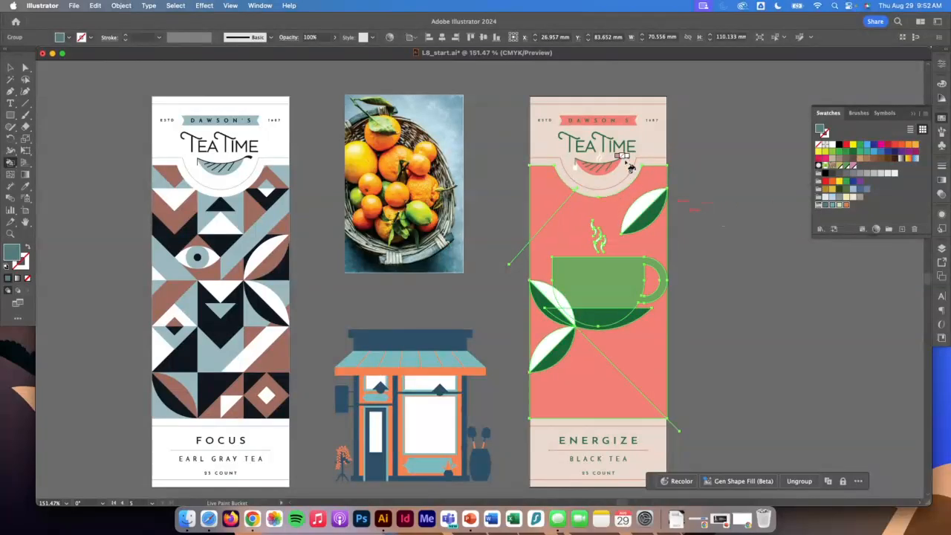
# - Cycle the Live Paint Bucket through the document swatches and color groups, returning to the Impressionism group's dark teal
pyautogui.press('Right')
pyautogui.press('Right')
pyautogui.press('Right')
pyautogui.press('Right')
pyautogui.press('Right')
pyautogui.press('Right')
pyautogui.press('Right')
pyautogui.press('Right')
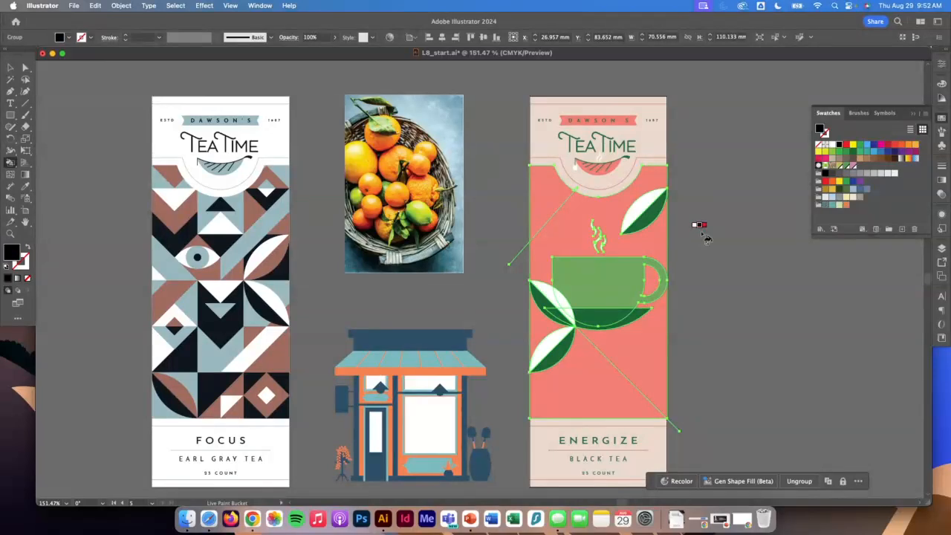
pyautogui.press('Right')
pyautogui.press('Right')
pyautogui.press('Right')
pyautogui.press('Right')
pyautogui.press('Right')
pyautogui.press('Right')
pyautogui.press('Right')
pyautogui.press('Right')
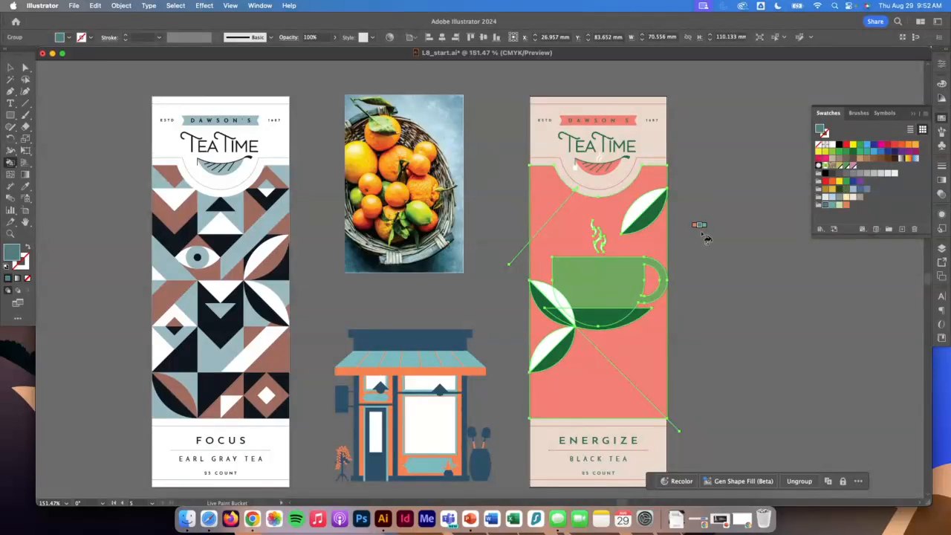
pyautogui.press('Right')
pyautogui.press('Right')
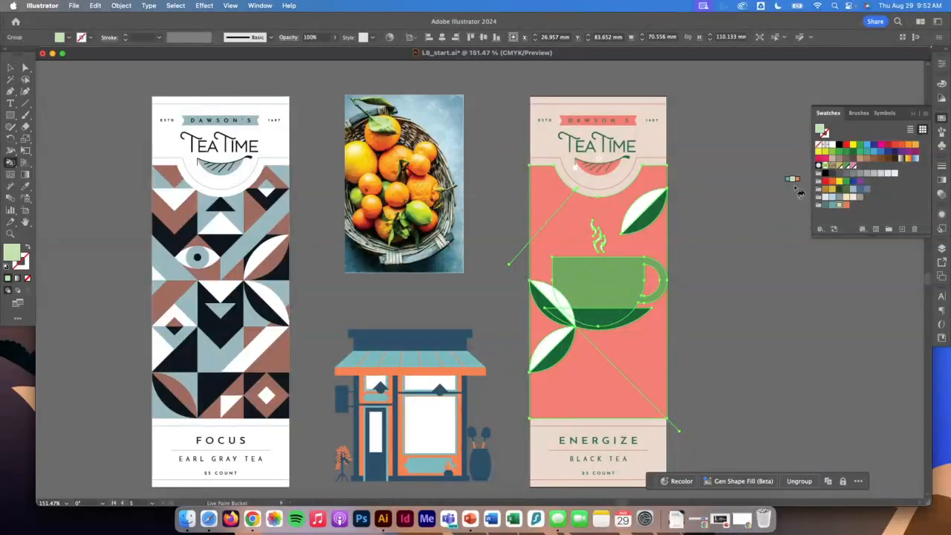
pyautogui.press('Right')
pyautogui.press('Right')
pyautogui.press('Up')
pyautogui.press('Up')
pyautogui.press('Up')
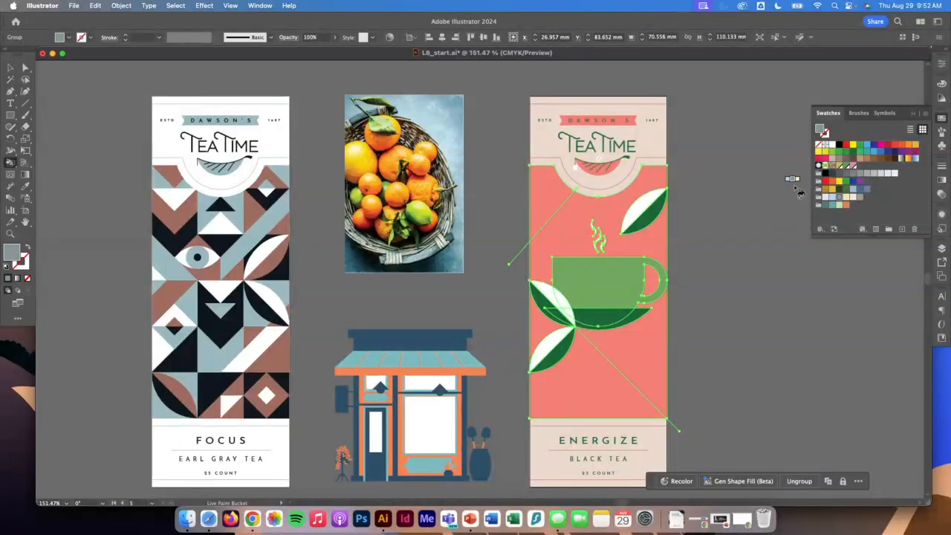
pyautogui.press('Right')
pyautogui.press('Right')
pyautogui.press('Right')
pyautogui.press('Right')
pyautogui.press('Right')
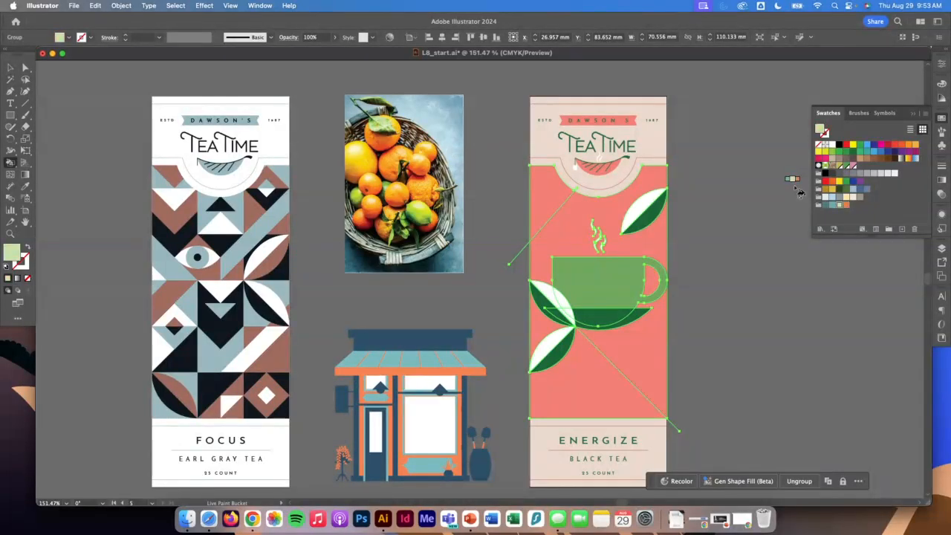
pyautogui.press('Left')
pyautogui.press('Left')
pyautogui.press('Left')
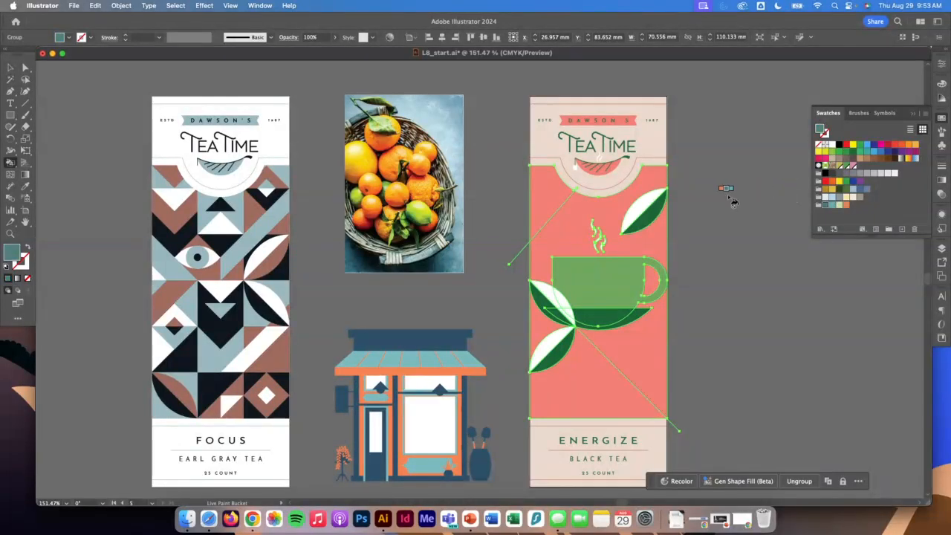
# - Fill the label's upper-left corner and lower triangle with dark teal and the main background with lighter teal
pyautogui.click(549, 196)
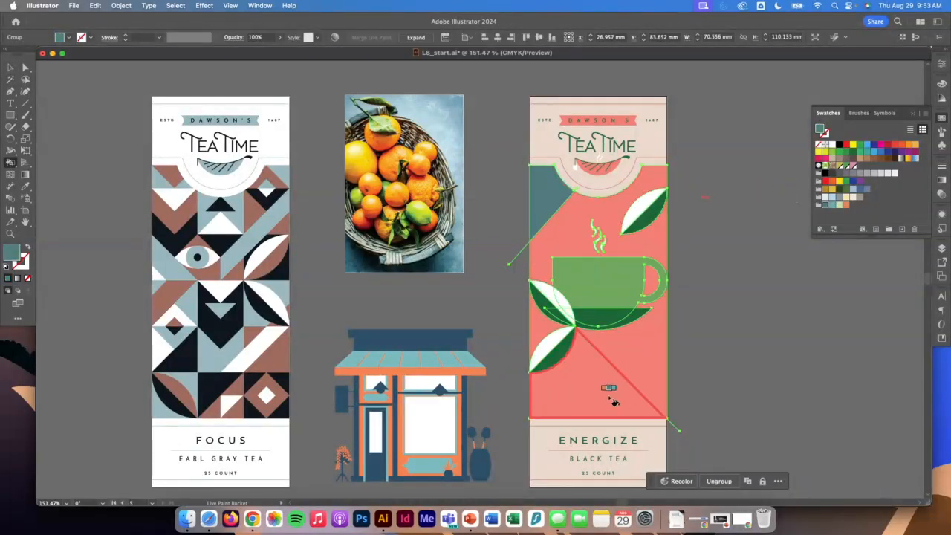
pyautogui.click(614, 394)
pyautogui.click(637, 356)
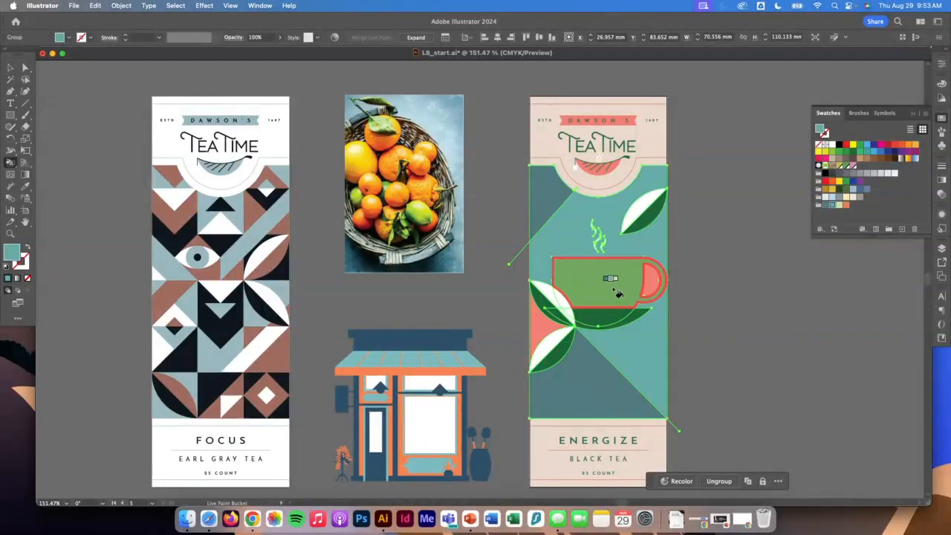
# - Fill the shaded half of the upper-right leaf and the saucer's outer rim with light green
pyautogui.press('Right')
pyautogui.click(651, 230)
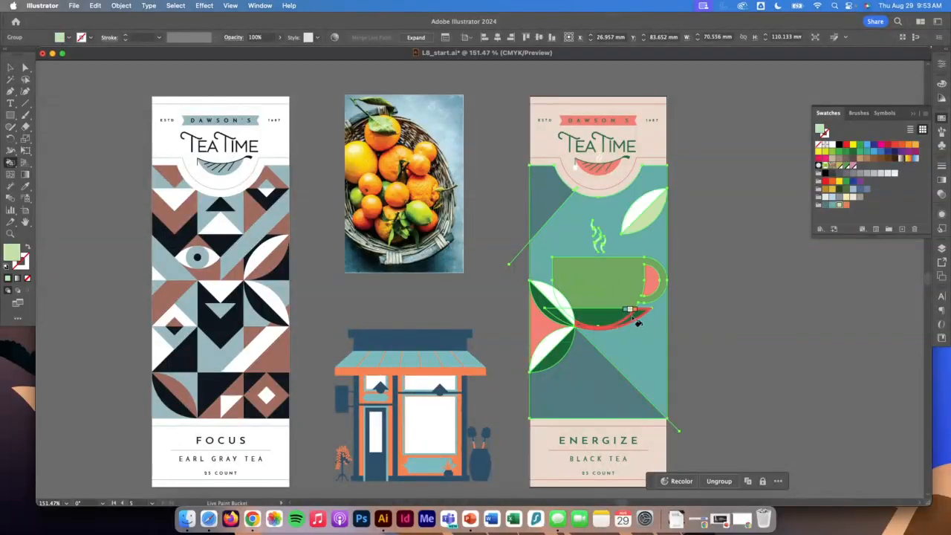
pyautogui.click(635, 320)
# - Fill the shaded half of the upper-left leaf with dark teal and that of the lower-left leaf with light green
pyautogui.press('Left')
pyautogui.press('Left')
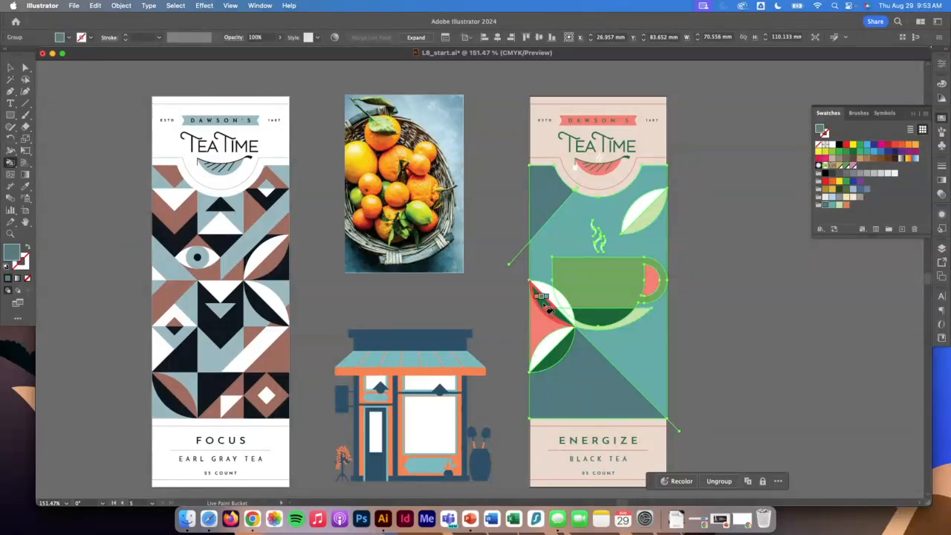
pyautogui.click(563, 352)
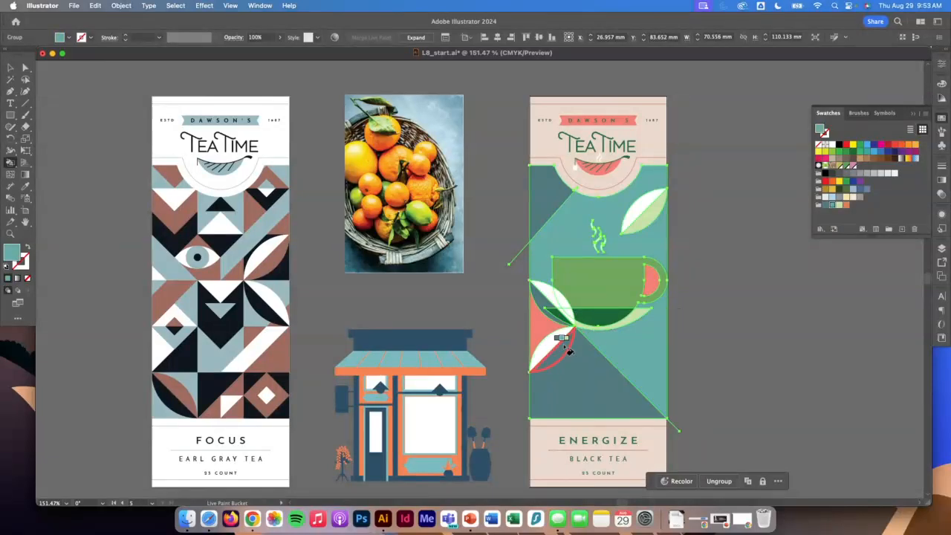
pyautogui.press('Right')
pyautogui.click(563, 351)
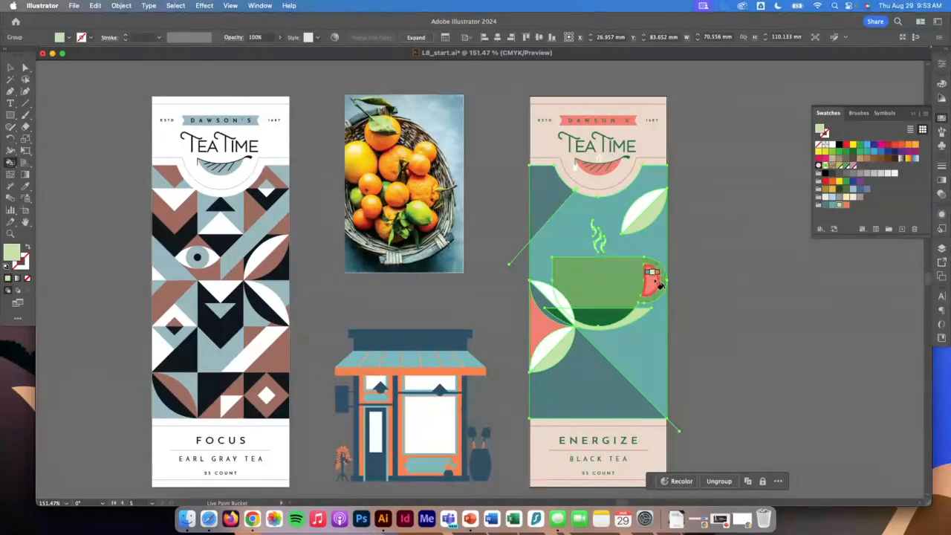
# - Fill the cup handle's opening with light green
pyautogui.press('Left')
pyautogui.press('Left')
pyautogui.press('Right')
pyautogui.press('Right')
pyautogui.press('Right')
pyautogui.press('Left')
pyautogui.click(653, 280)
# - Fill the cup handle's opening and the gap between the two left leaves with dark teal
pyautogui.press('Left')
pyautogui.press('Left')
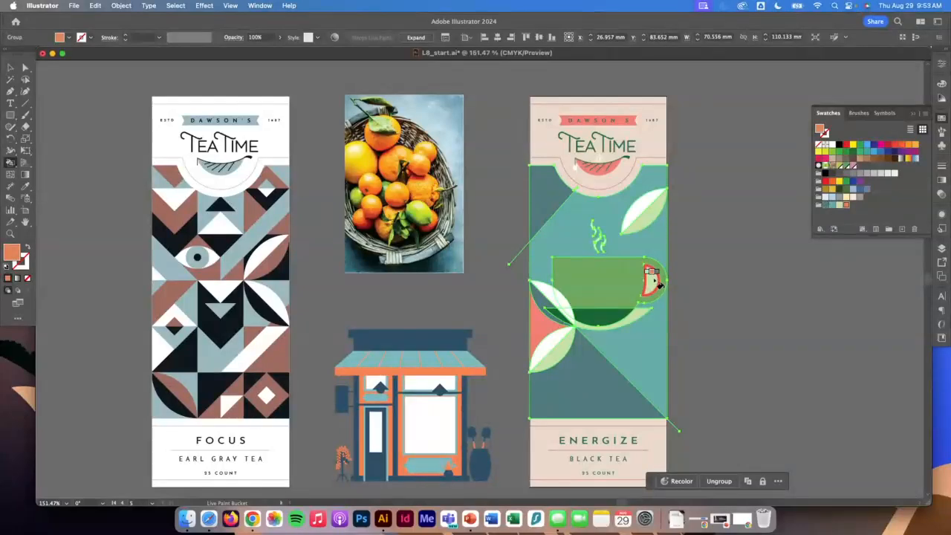
pyautogui.click(651, 281)
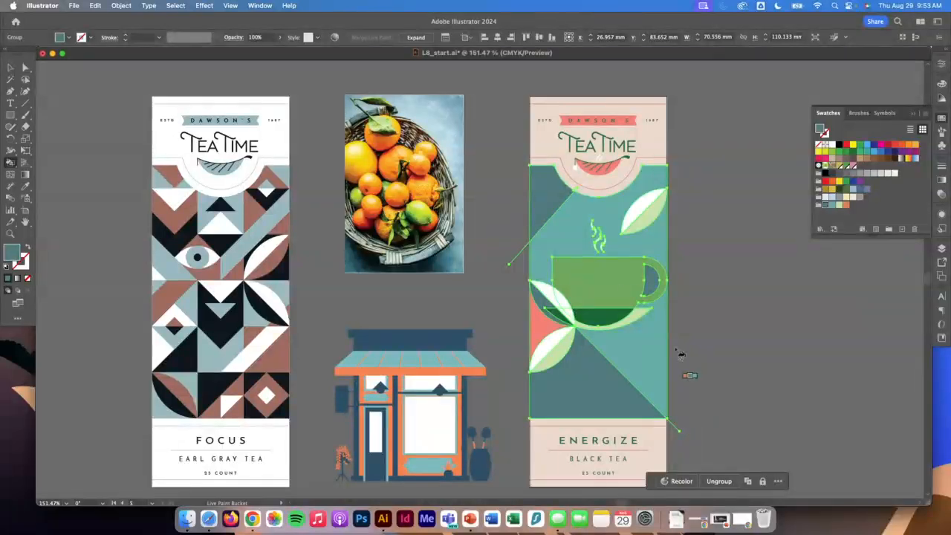
pyautogui.click(543, 333)
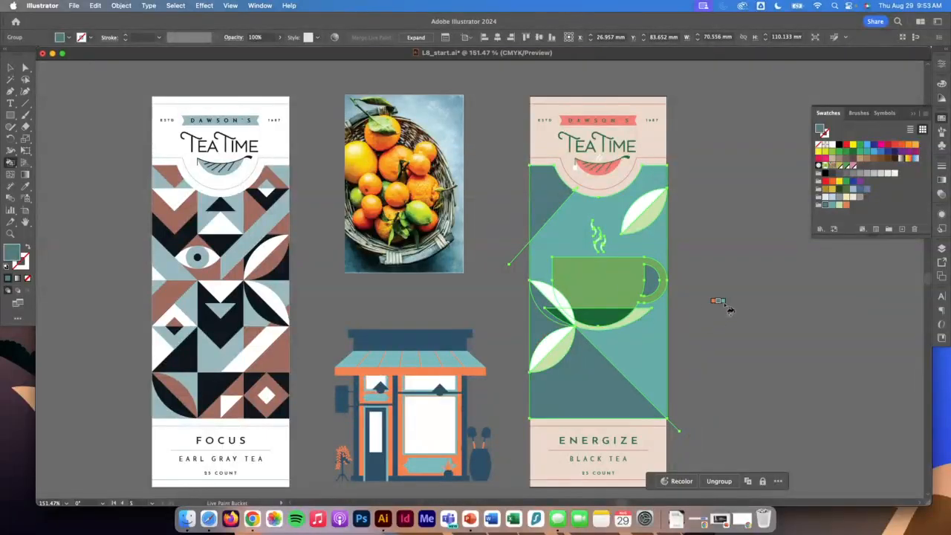
# - Deselect the teacup artwork to inspect its fills, and reselect the Live Paint group
pyautogui.click(10, 68)
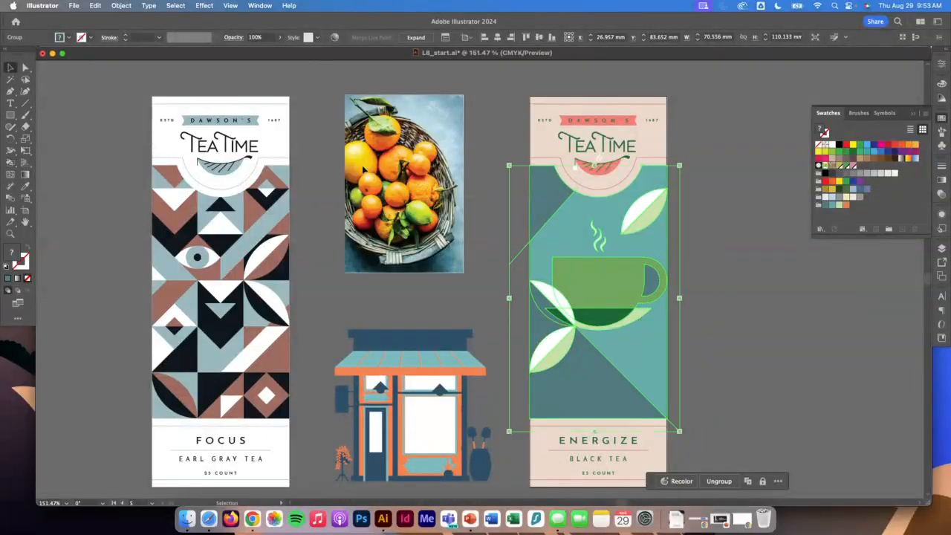
pyautogui.click(739, 296)
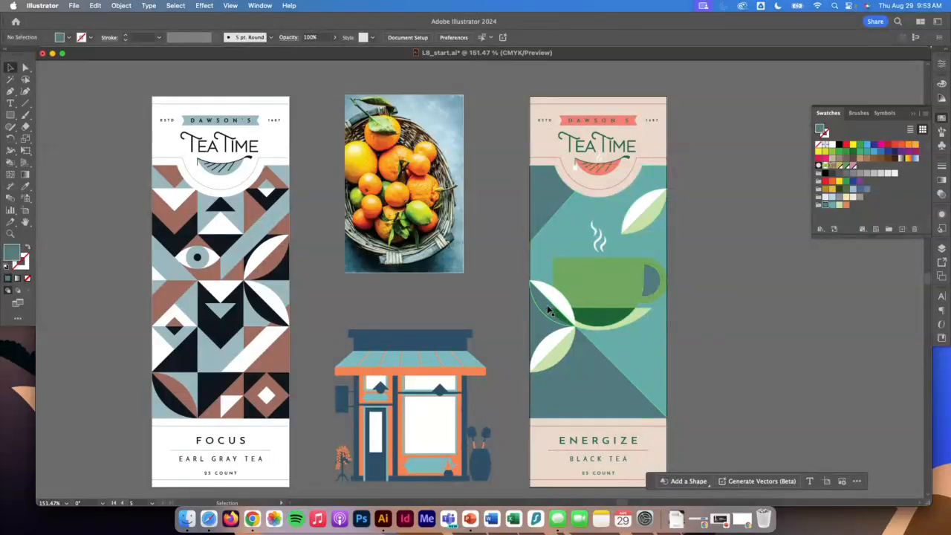
pyautogui.click(550, 311)
pyautogui.click(751, 324)
pyautogui.click(657, 282)
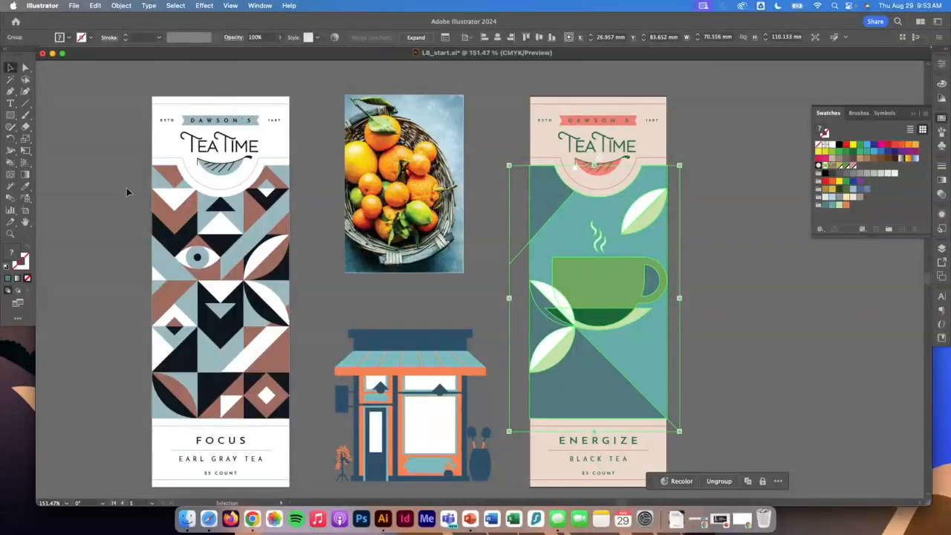
# - Return to the Live Paint Bucket and try light green in the cup handle's opening
pyautogui.click(12, 164)
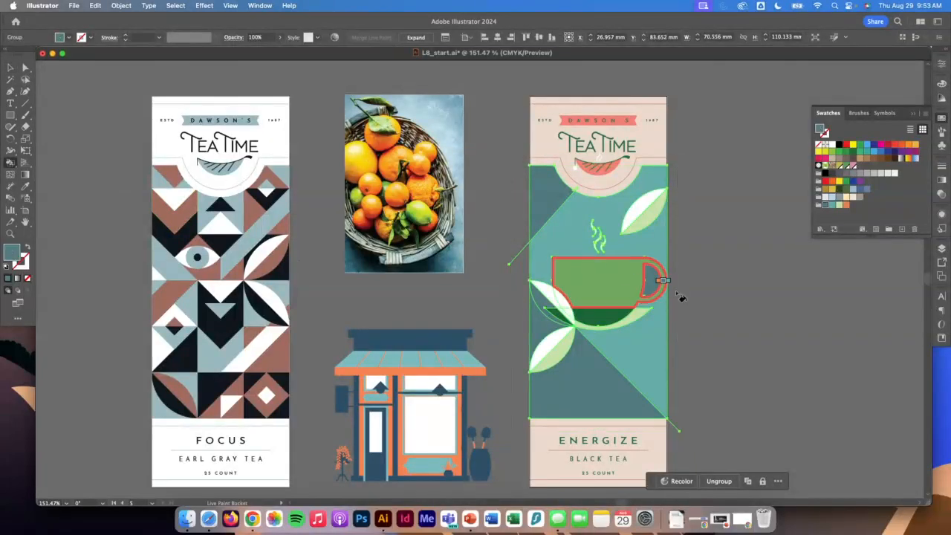
pyautogui.press('Right')
pyautogui.press('Right')
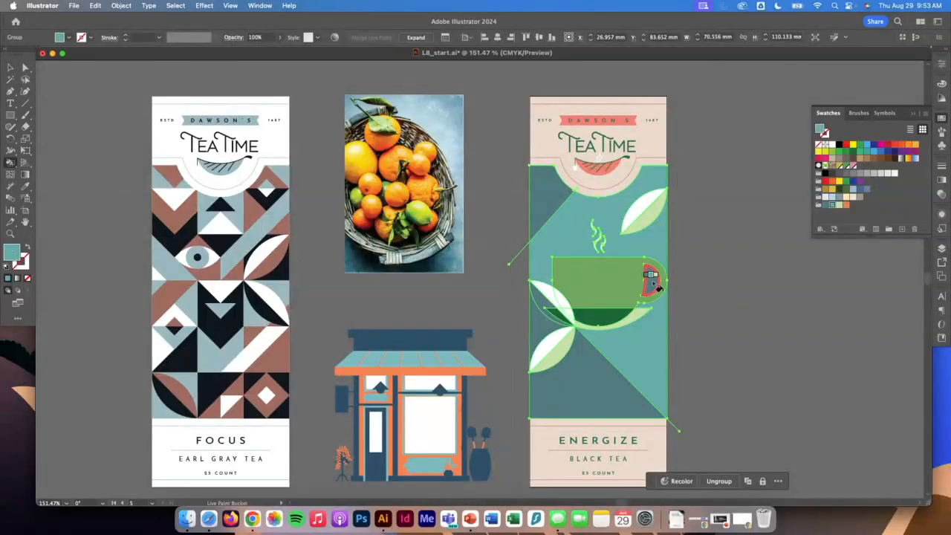
pyautogui.click(653, 286)
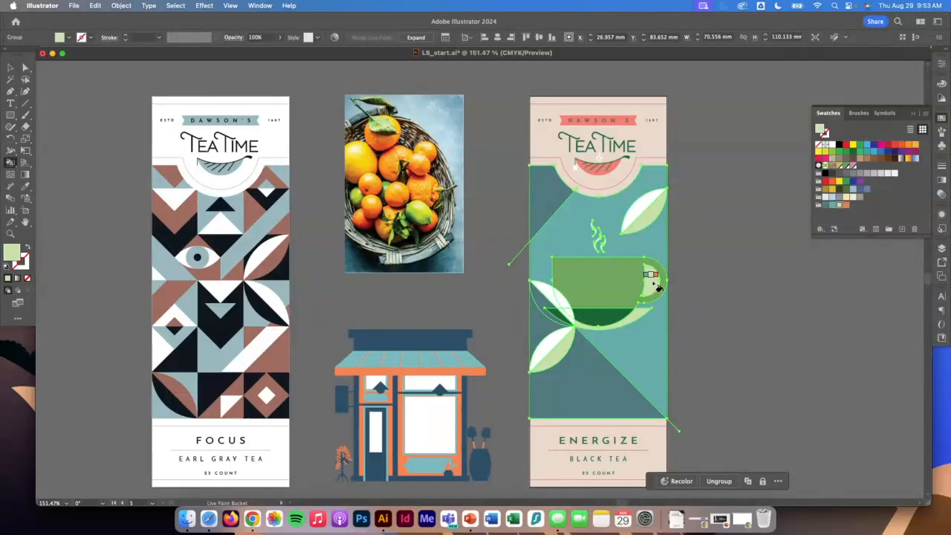
# - Fill the cup handle's opening with the lighter teal used for the main background
pyautogui.press('Left')
pyautogui.press('Left')
pyautogui.press('Left')
pyautogui.press('Left')
pyautogui.press('Left')
pyautogui.click(655, 283)
# - Fill the gap between the two left leaves with light green and deselect the teacup artwork
pyautogui.press('Left')
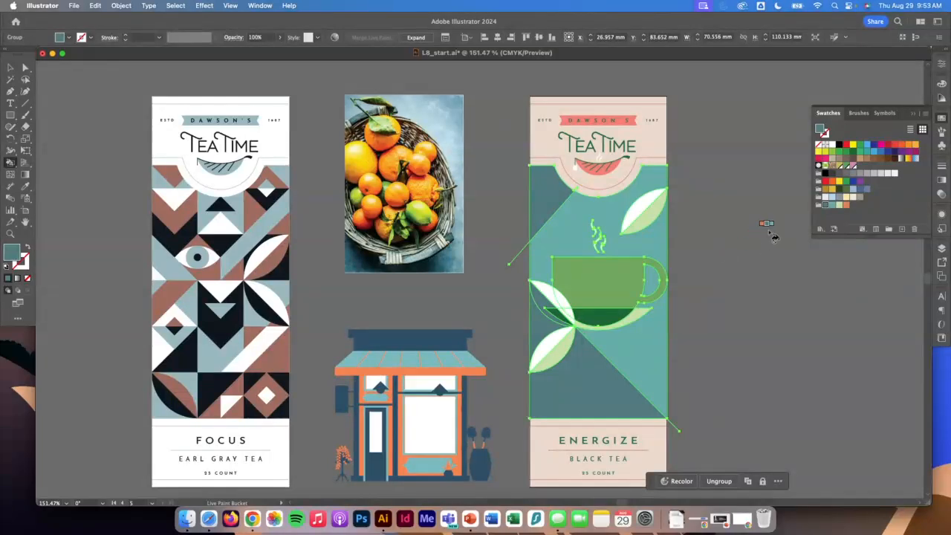
pyautogui.press('Right')
pyautogui.press('Right')
pyautogui.click(541, 333)
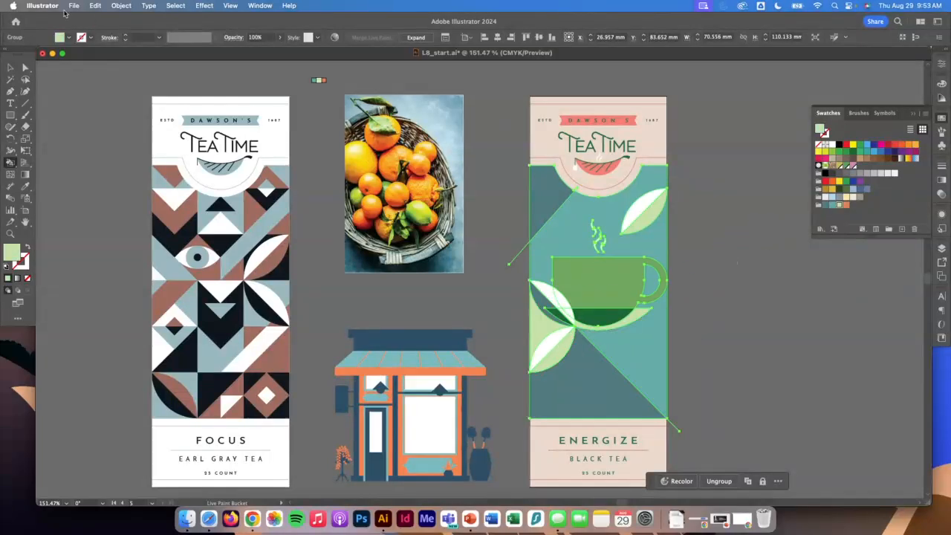
pyautogui.press('v')
pyautogui.click(85, 99)
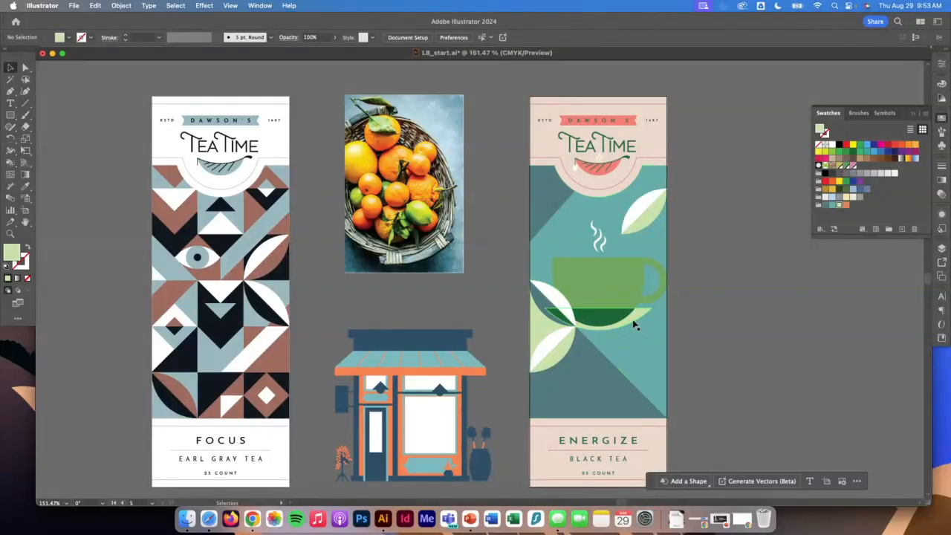
# - Isolate the teacup's Live Paint group to inspect how it is selected, and exit isolation mode
pyautogui.click(637, 321)
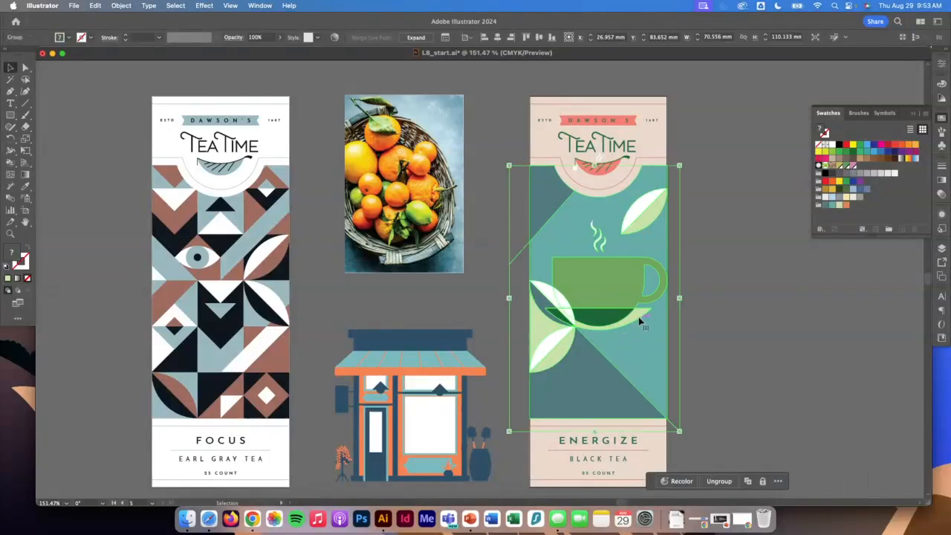
pyautogui.doubleClick(637, 321)
pyautogui.click(631, 323)
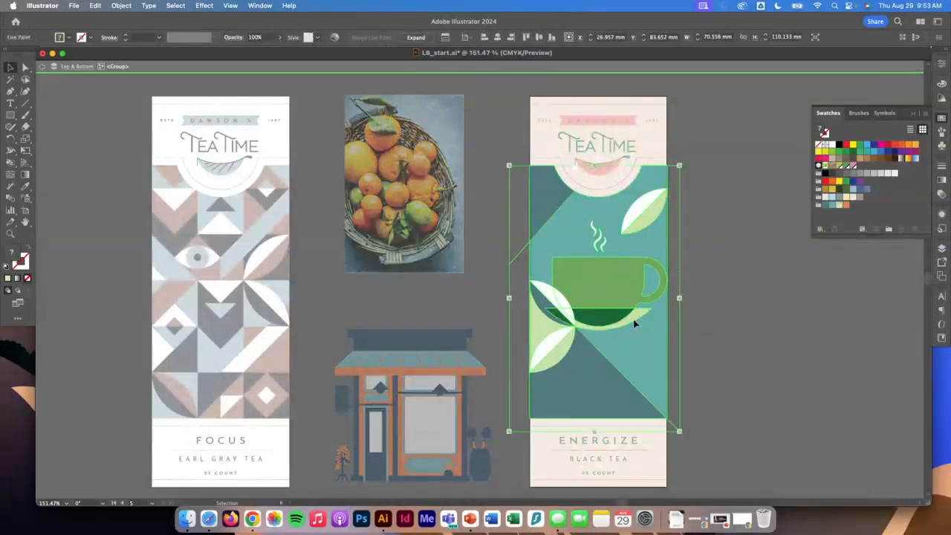
pyautogui.click(718, 318)
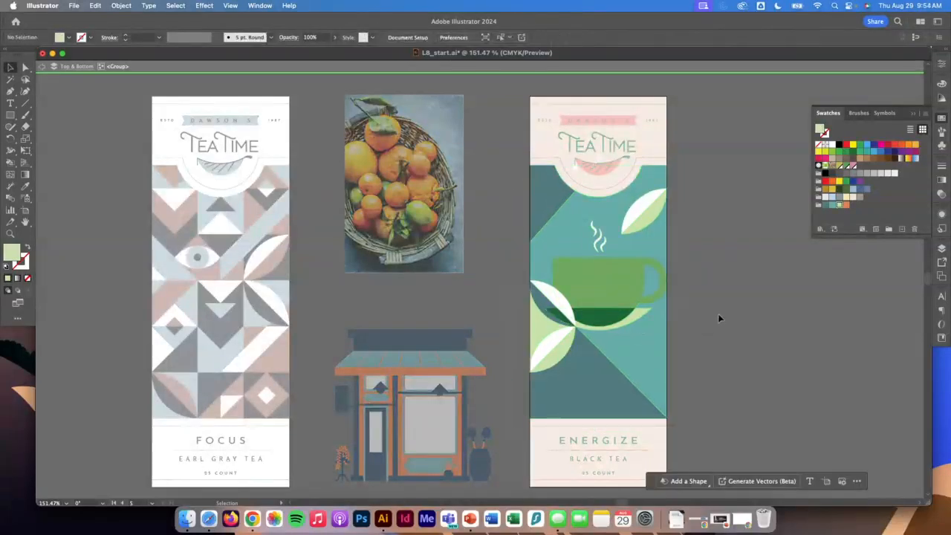
pyautogui.doubleClick(718, 318)
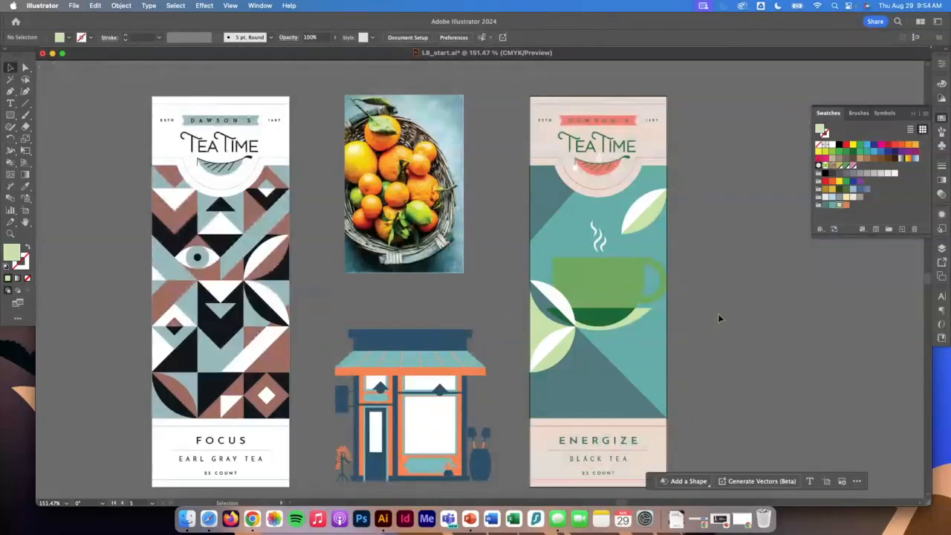
# - Review the Color Guide harmonies, the document swatches and the CMYK color sliders
pyautogui.hscroll(-5, 718, 318)
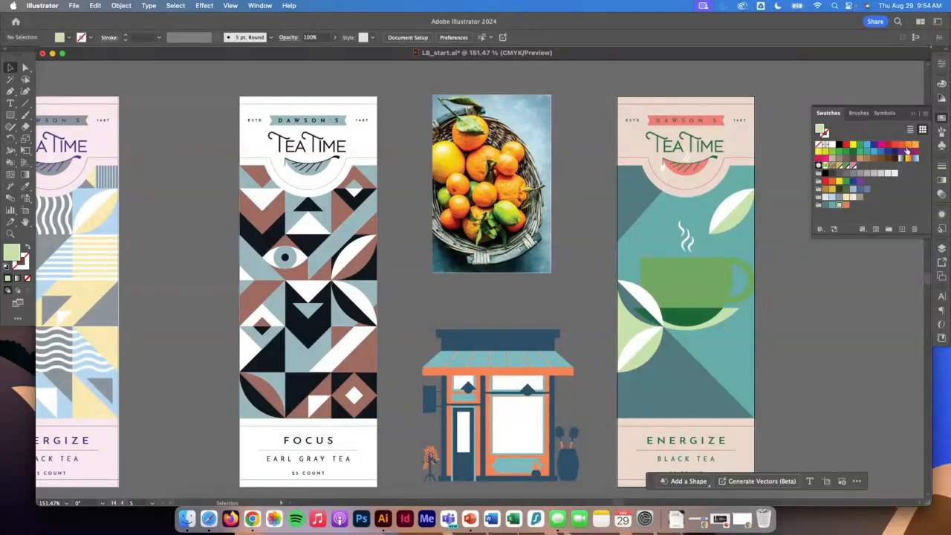
pyautogui.click(946, 98)
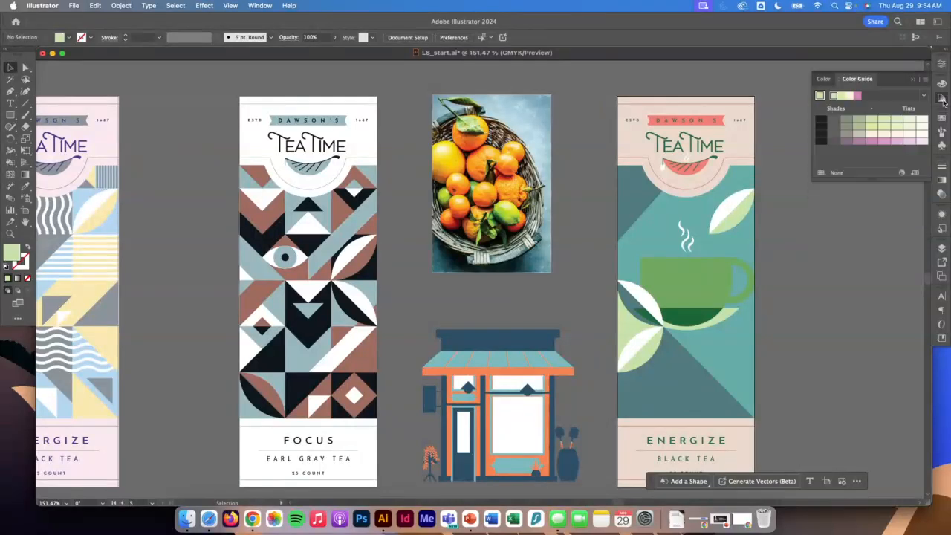
pyautogui.click(941, 109)
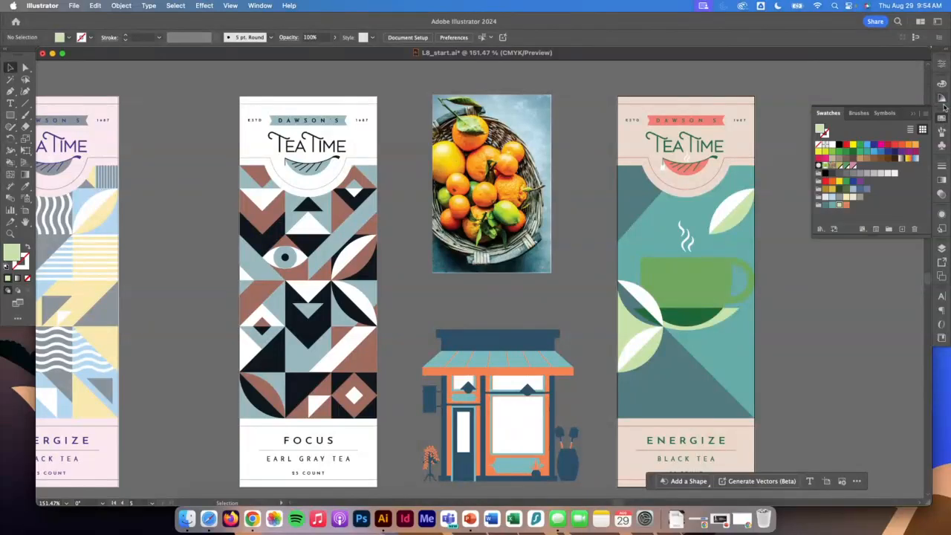
pyautogui.click(945, 86)
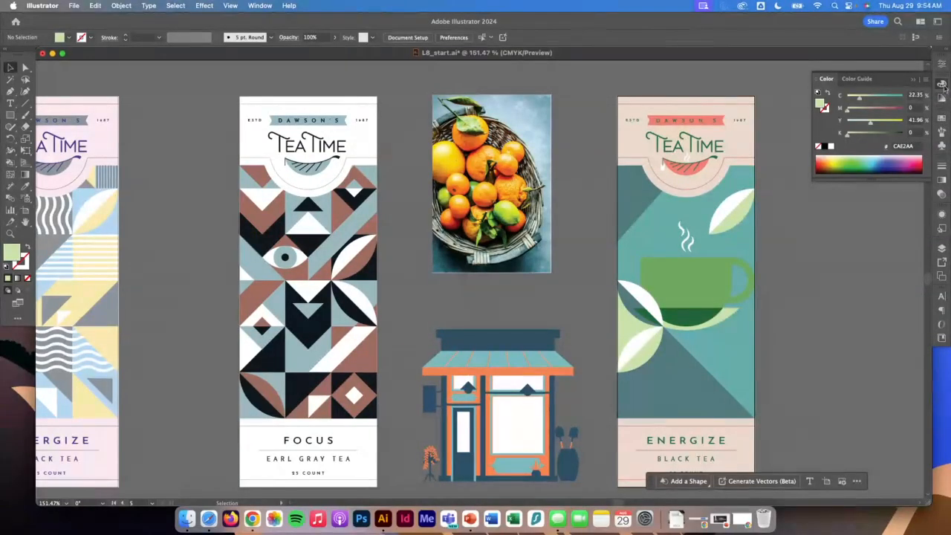
# - Show the document swatches and look over the recolored tea labels across the artboards
pyautogui.click(942, 118)
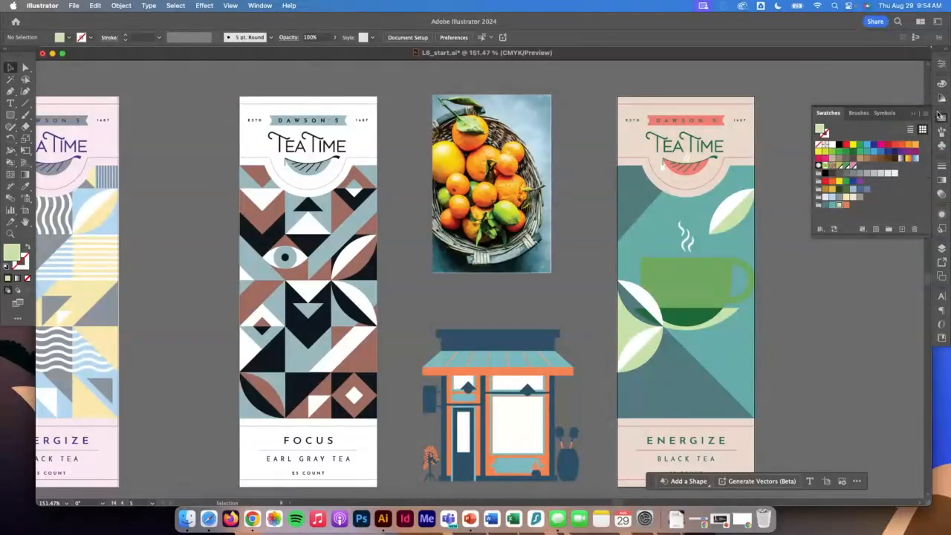
pyautogui.hscroll(-10, 593, 183)
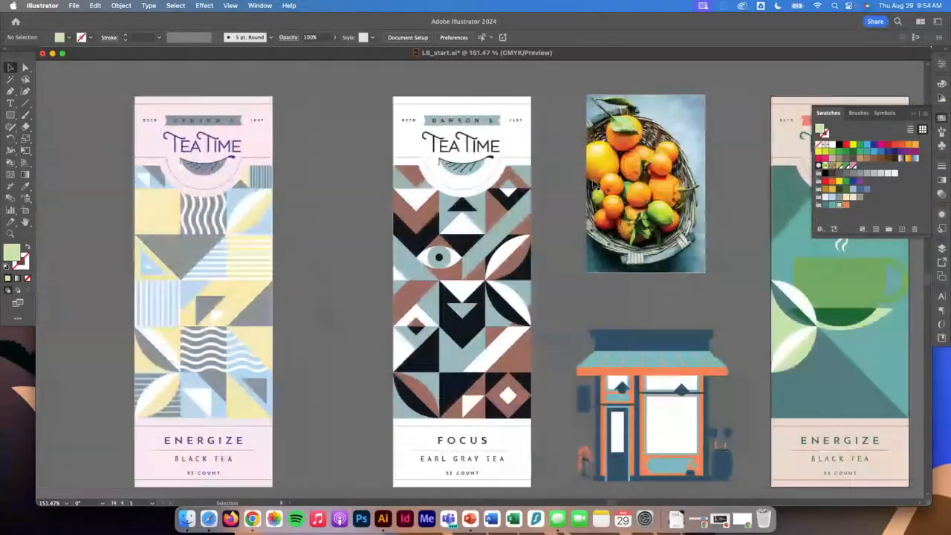
pyautogui.hscroll(-9, 593, 182)
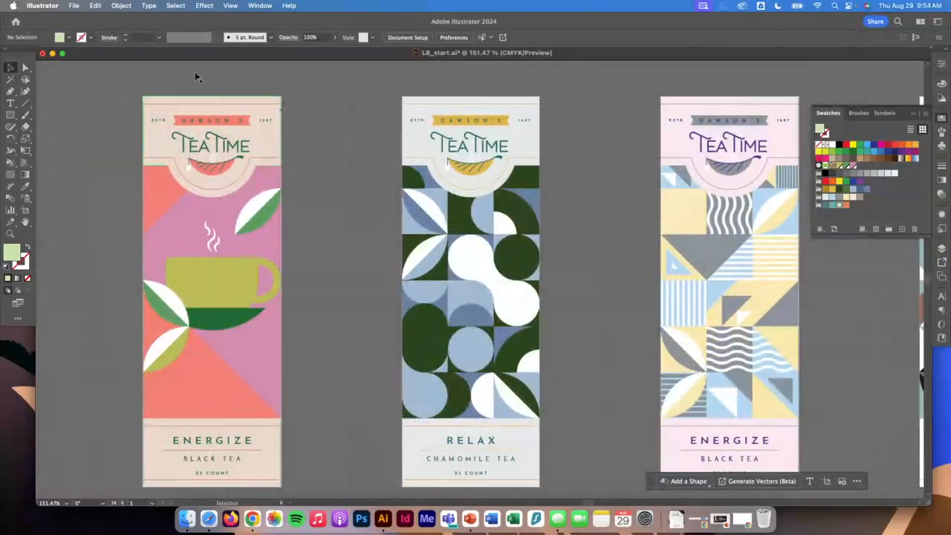
# - Save the document to the Desktop as an Adobe PDF named with the owner's surname plus "-l8", using the Illustrator Default preset
pyautogui.click(74, 6)
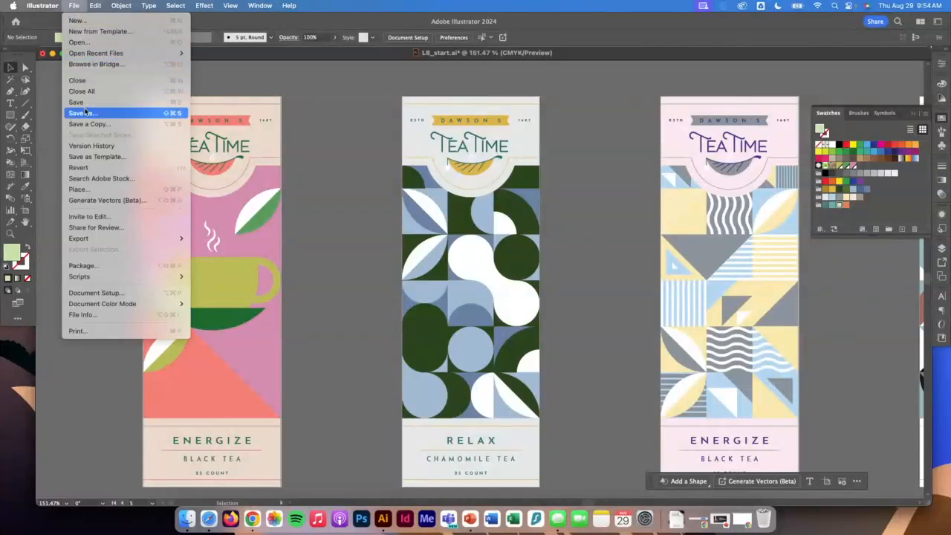
pyautogui.click(85, 112)
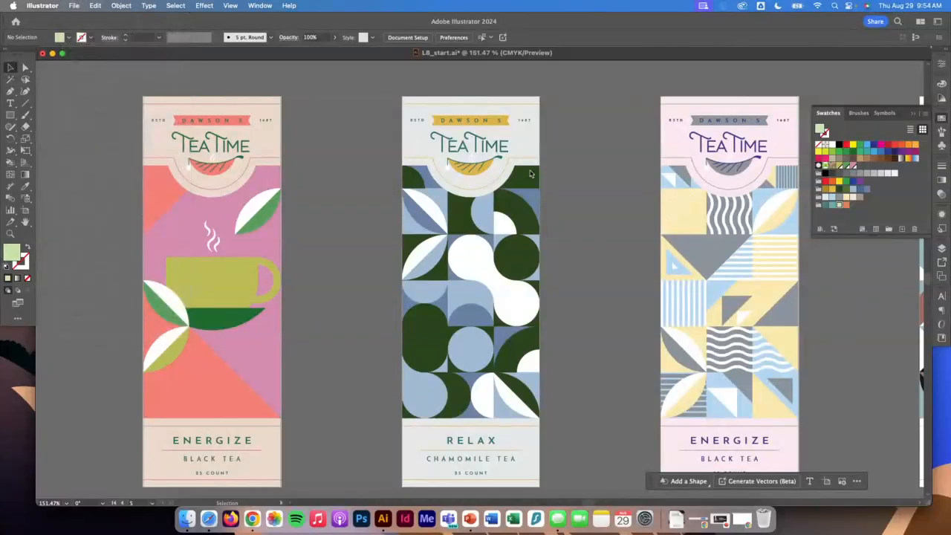
pyautogui.click(309, 244)
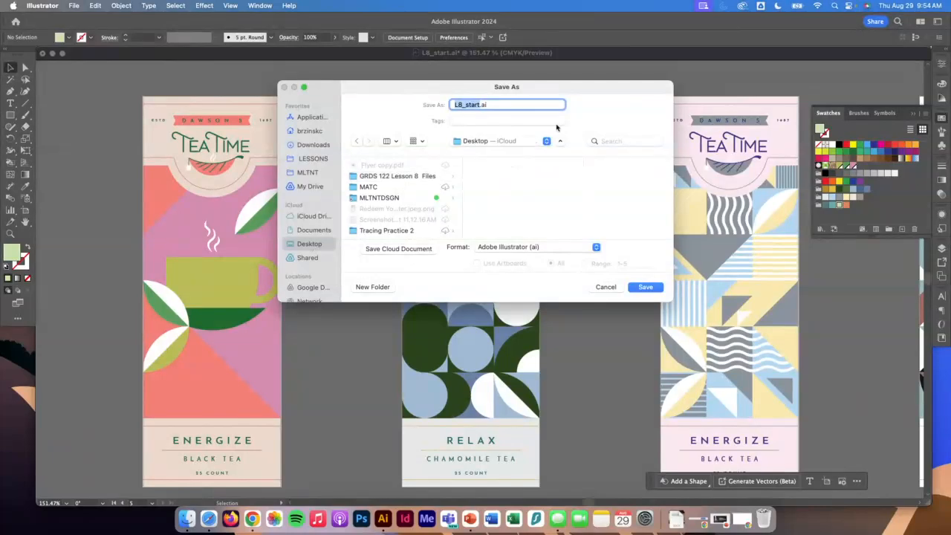
pyautogui.write('brzinski-l8')
pyautogui.click(532, 246)
pyautogui.click(536, 271)
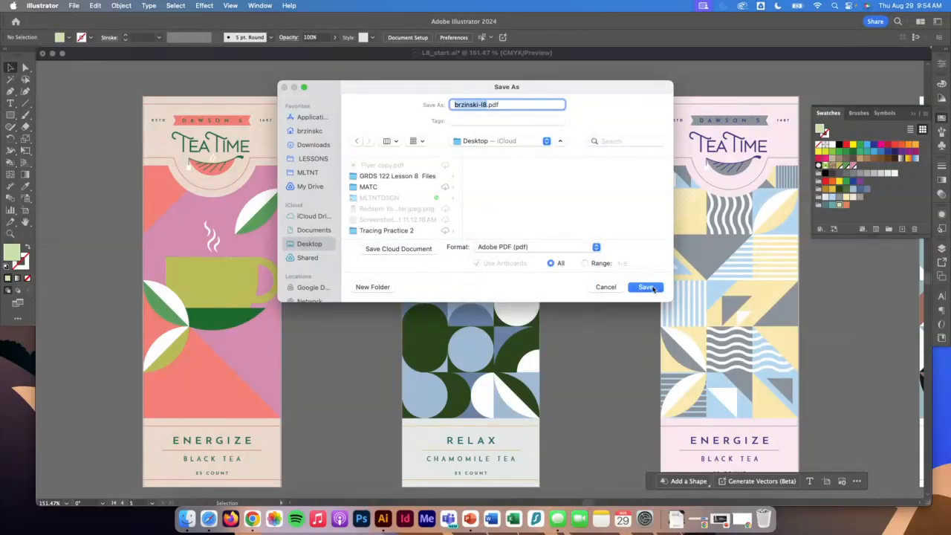
pyautogui.click(650, 287)
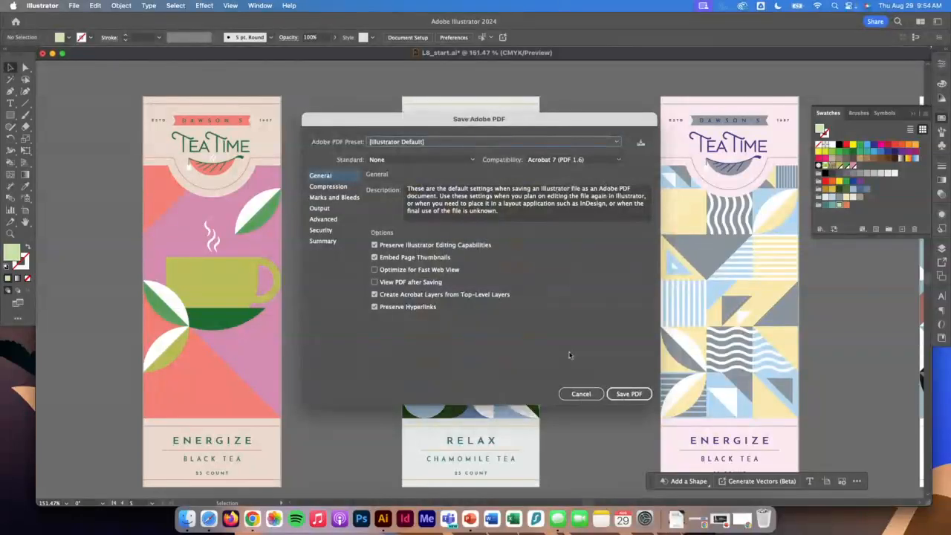
pyautogui.click(631, 394)
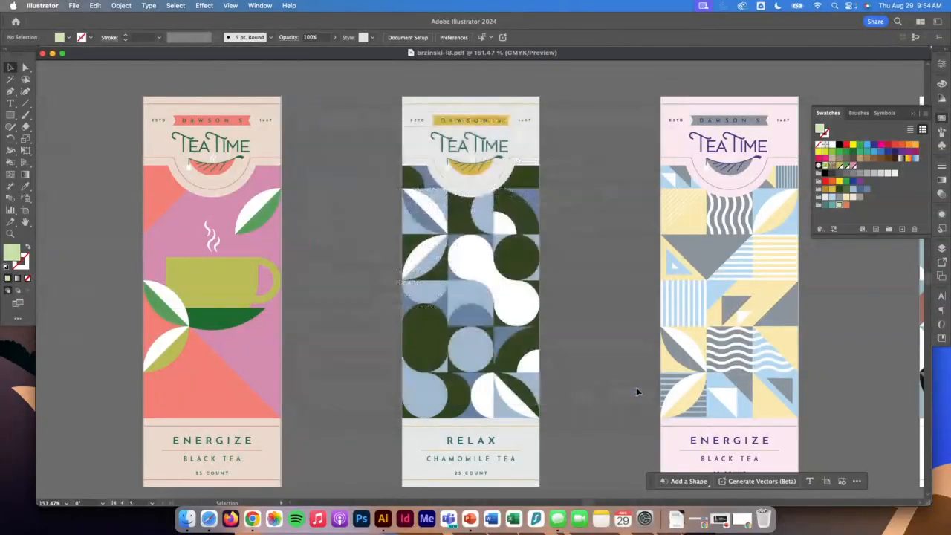
# - Switch to Chrome and show the download option for TRACING PRACTICE pt2.zip on the Tracing Practice Part 2 page
pyautogui.click(256, 519)
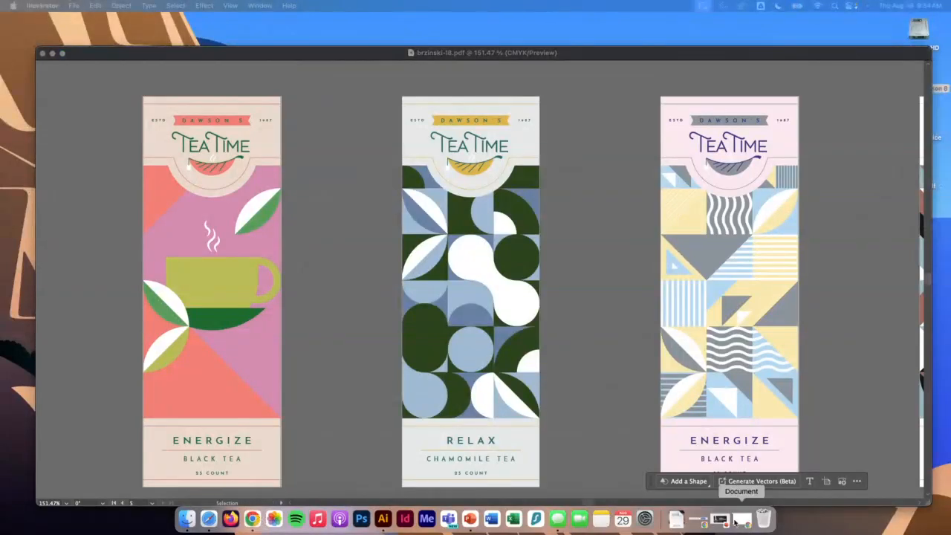
pyautogui.click(719, 519)
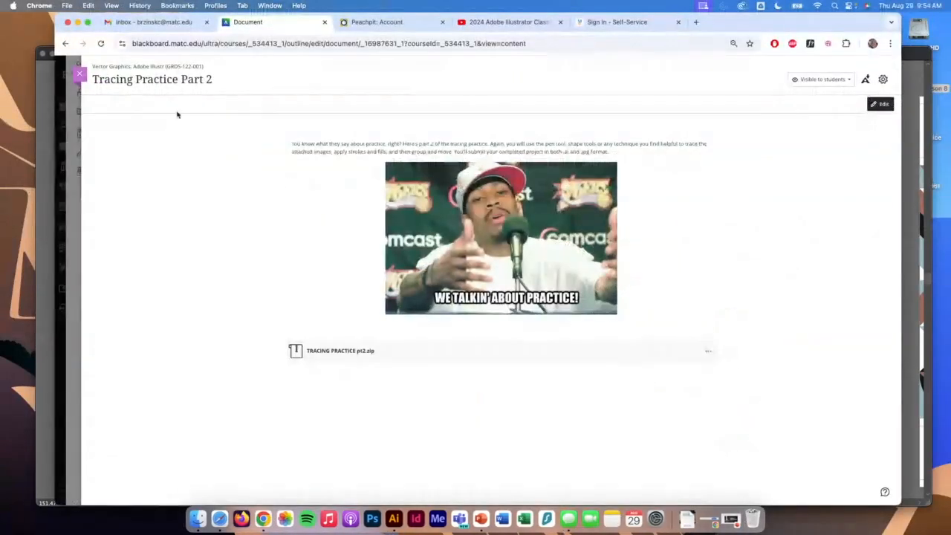
pyautogui.click(707, 354)
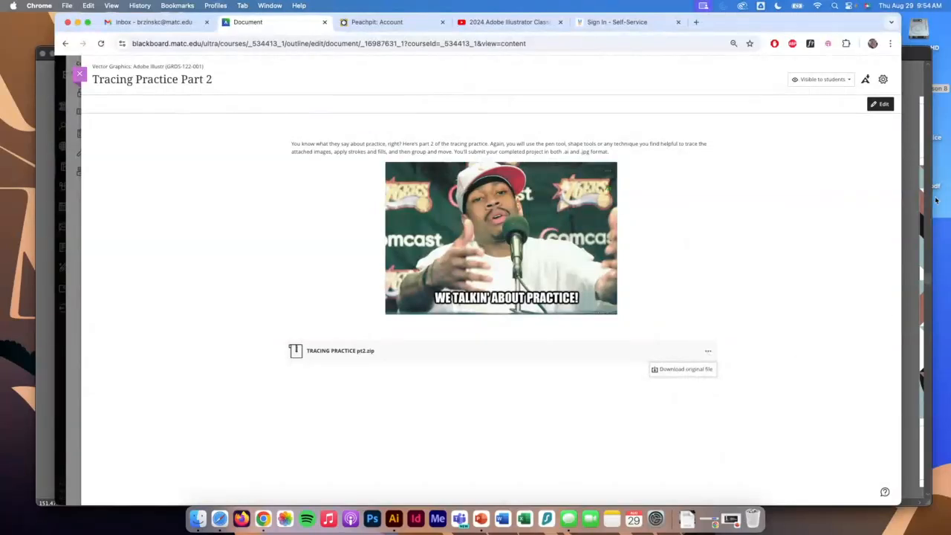
# - Open TRACING PRACTICE pt2.ai in Illustrator from the Tracing Practice 2 folder on the Desktop
pyautogui.doubleClick(941, 142)
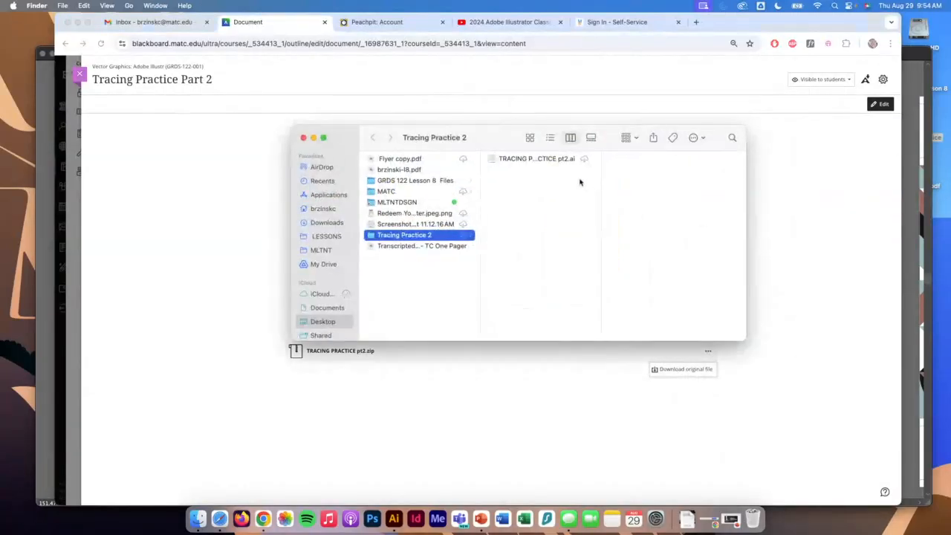
pyautogui.click(556, 159)
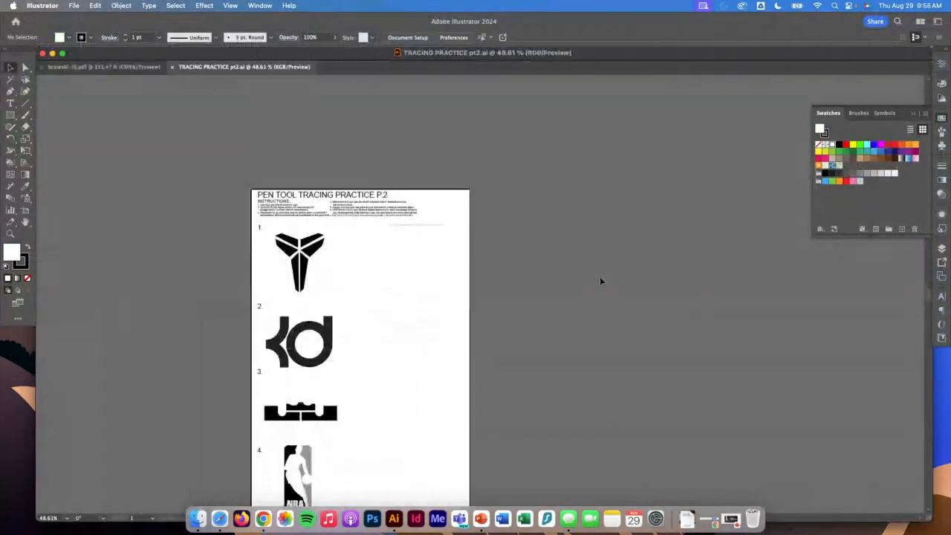
# - Examine the numbered logos on the pen tool tracing sheet up close, comparing their straight edges, curves and silhouettes
pyautogui.click(11, 234)
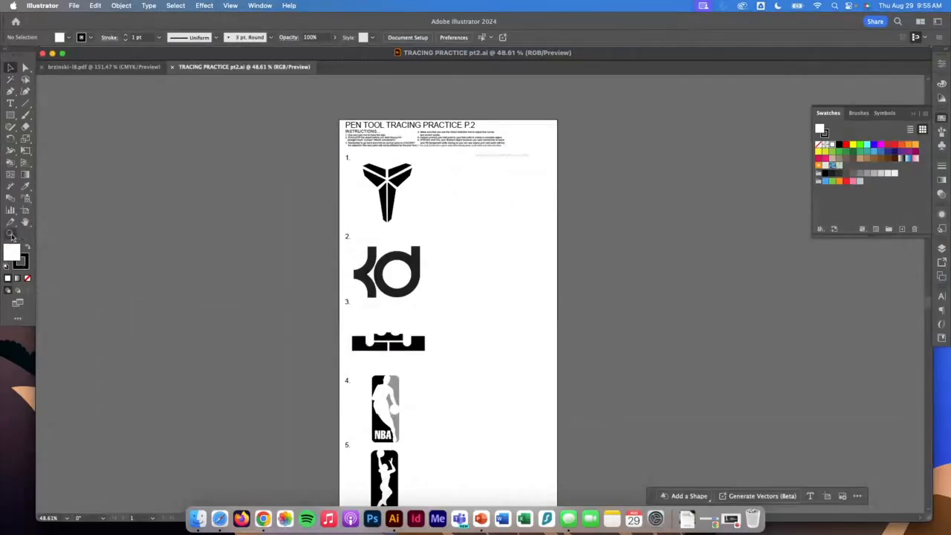
pyautogui.moveTo(383, 220); pyautogui.dragTo(500, 254)
pyautogui.scroll(2, 482, 216)
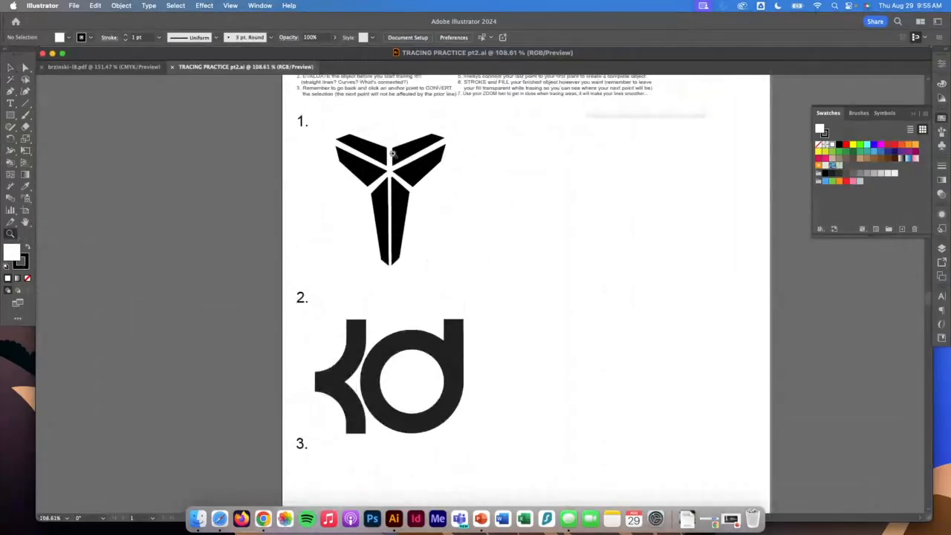
pyautogui.scroll(-6, 405, 190)
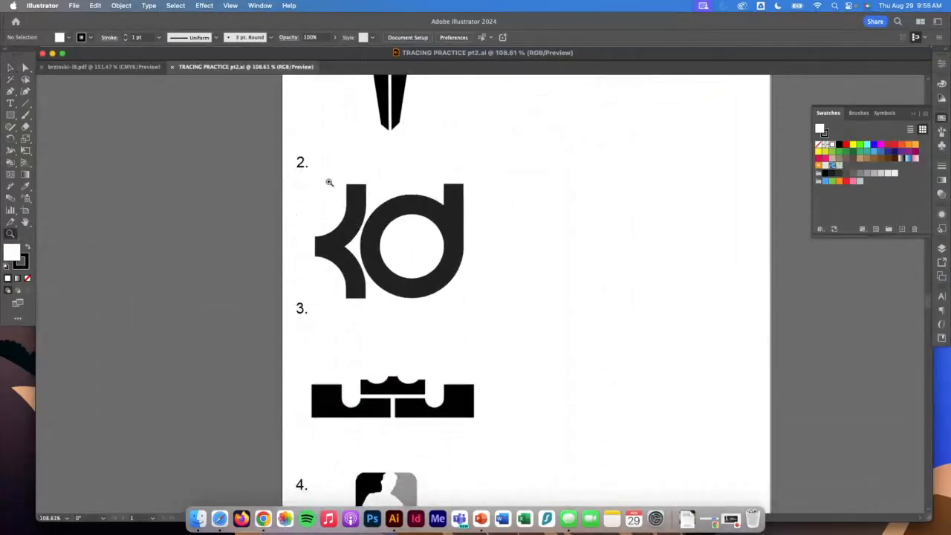
pyautogui.scroll(-1, 401, 251)
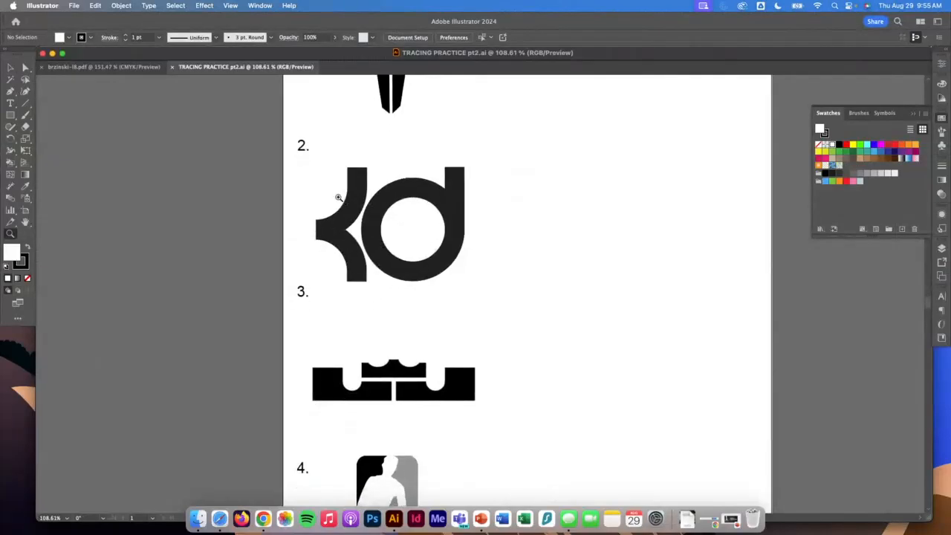
pyautogui.scroll(-10, 500, 255)
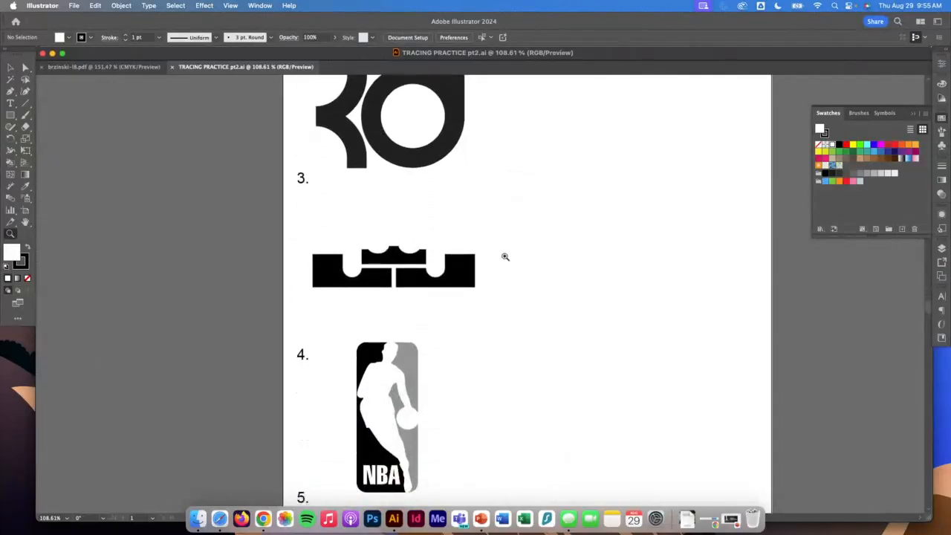
pyautogui.scroll(-10, 504, 256)
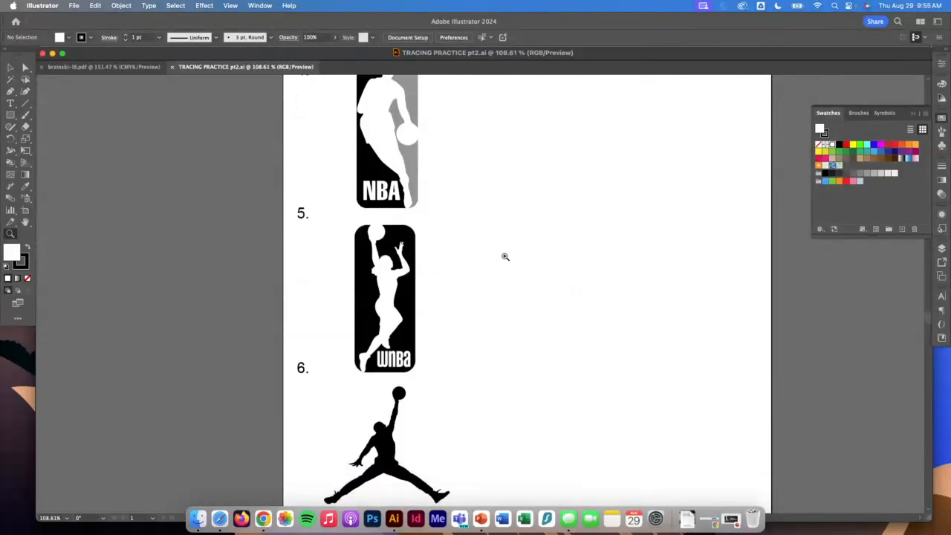
pyautogui.scroll(10, 504, 257)
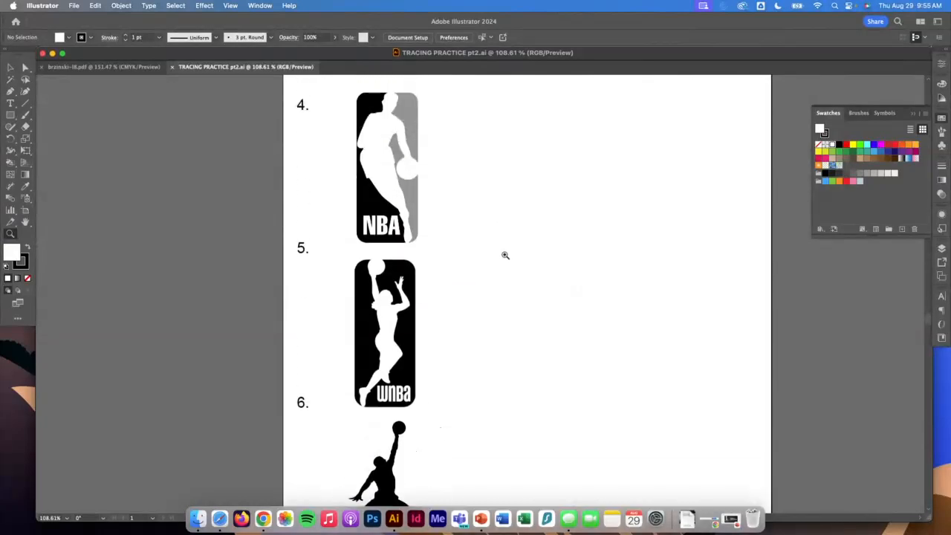
pyautogui.scroll(12, 505, 255)
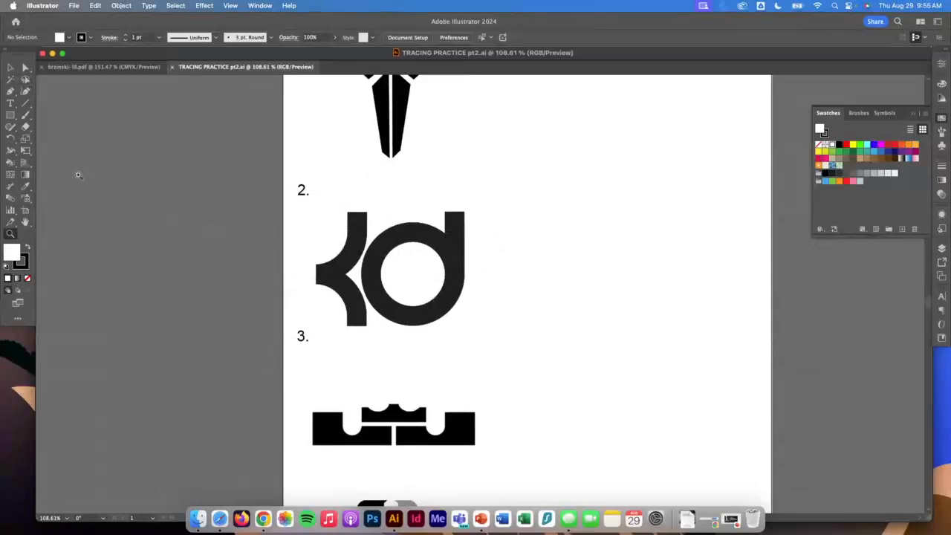
pyautogui.moveTo(413, 247); pyautogui.dragTo(461, 254)
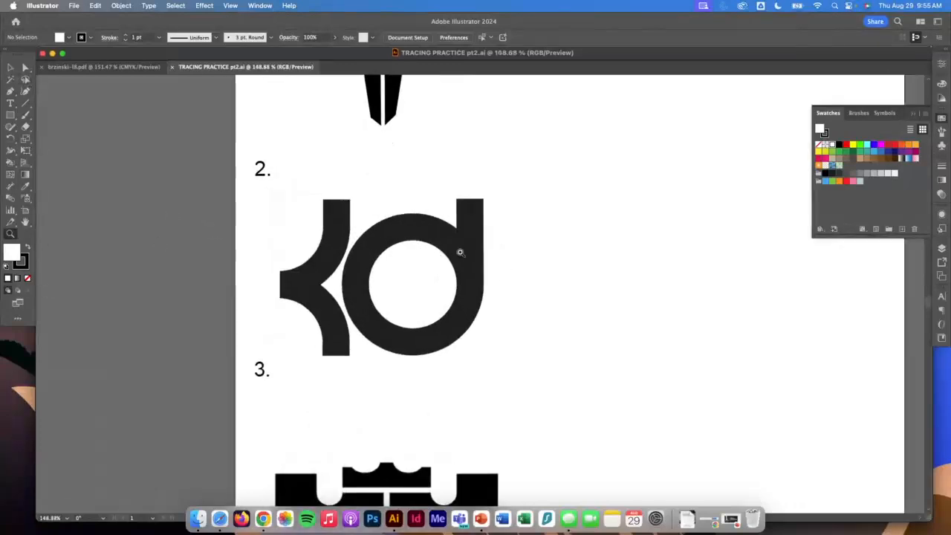
pyautogui.scroll(-14, 462, 258)
pyautogui.scroll(-10, 462, 257)
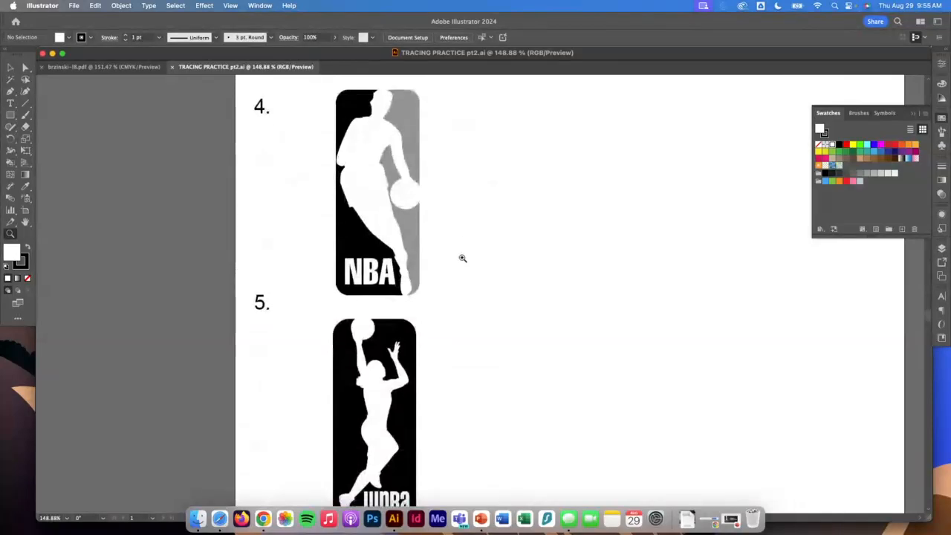
pyautogui.scroll(5, 462, 258)
pyautogui.scroll(5, 462, 258)
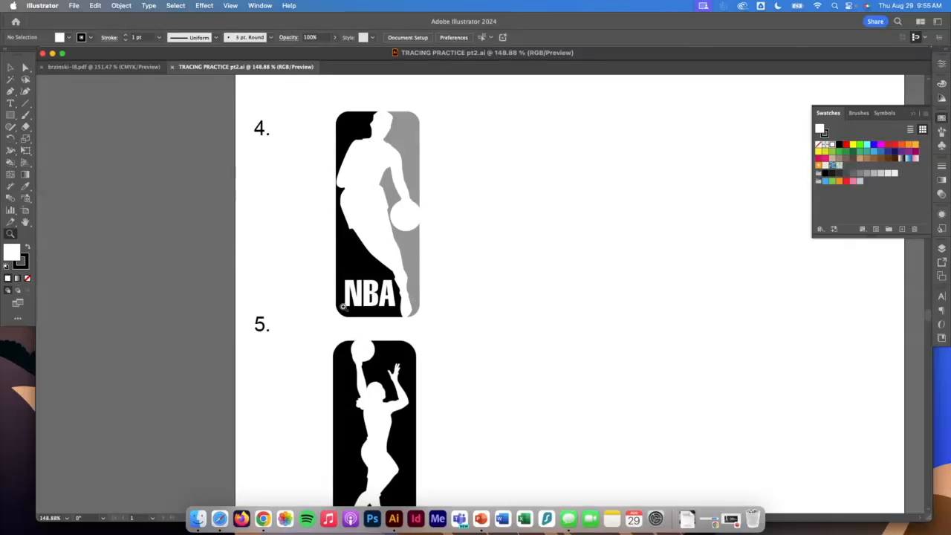
pyautogui.scroll(1, 383, 177)
pyautogui.scroll(10, 384, 177)
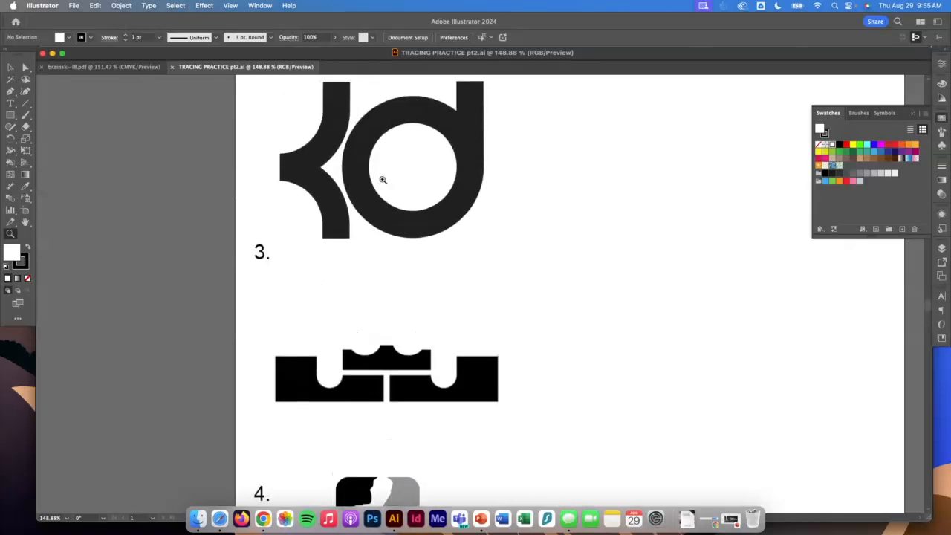
pyautogui.scroll(2, 383, 177)
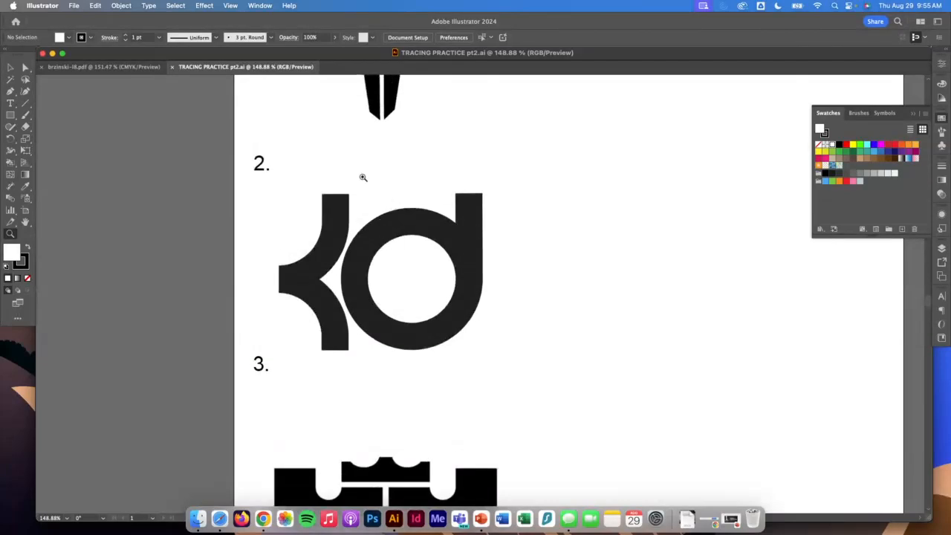